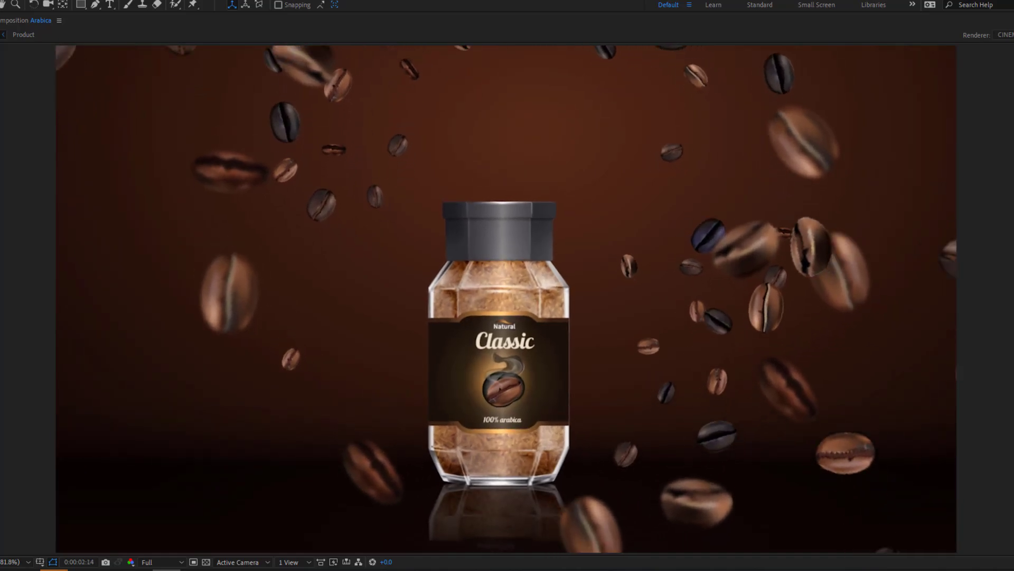
# - Add a Two-Node 50mm camera, Camera 1, to the top of the Arabica composition
pyautogui.press('space')
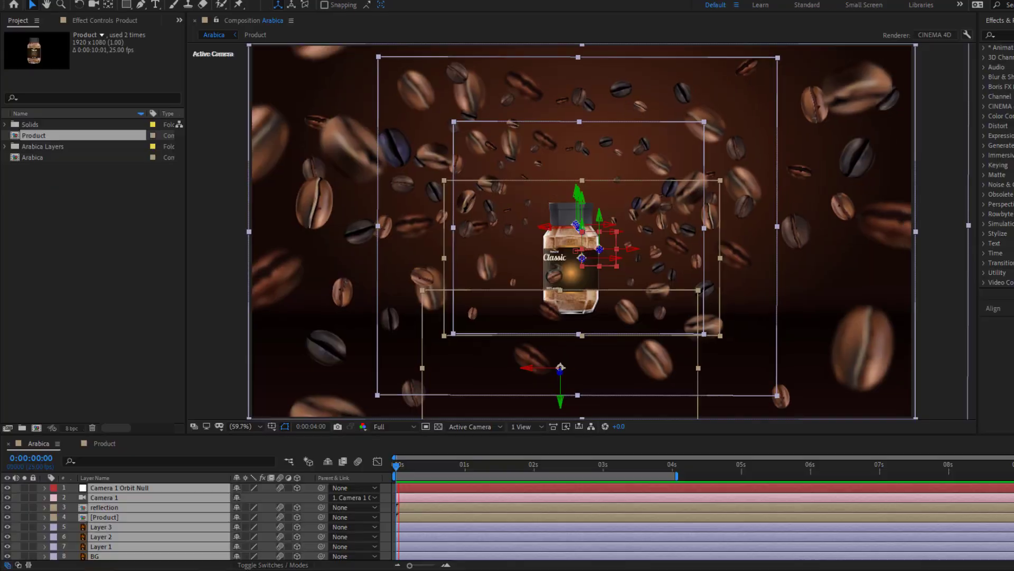
pyautogui.press('space')
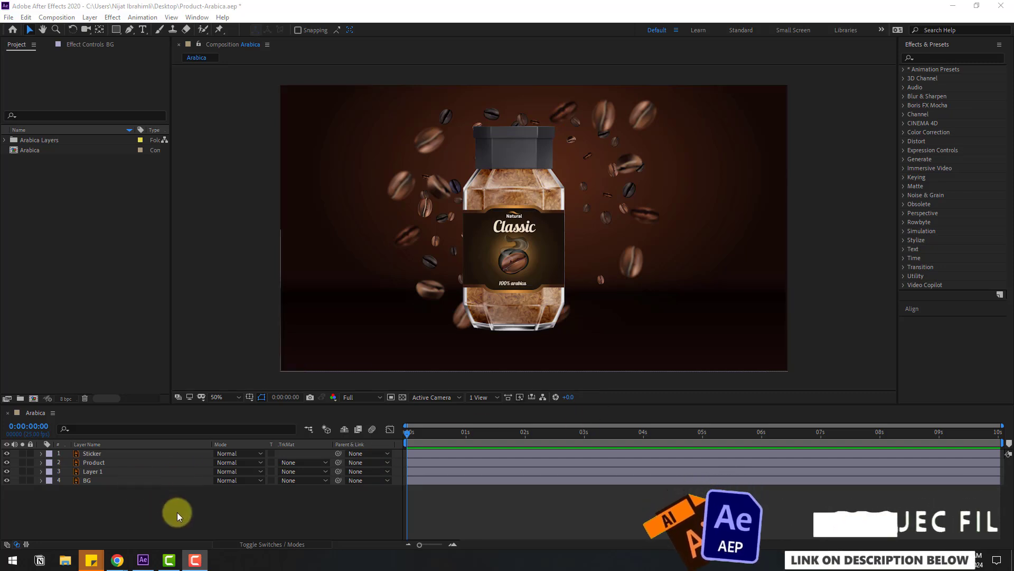
pyautogui.click(157, 520)
pyautogui.rightClick(157, 518)
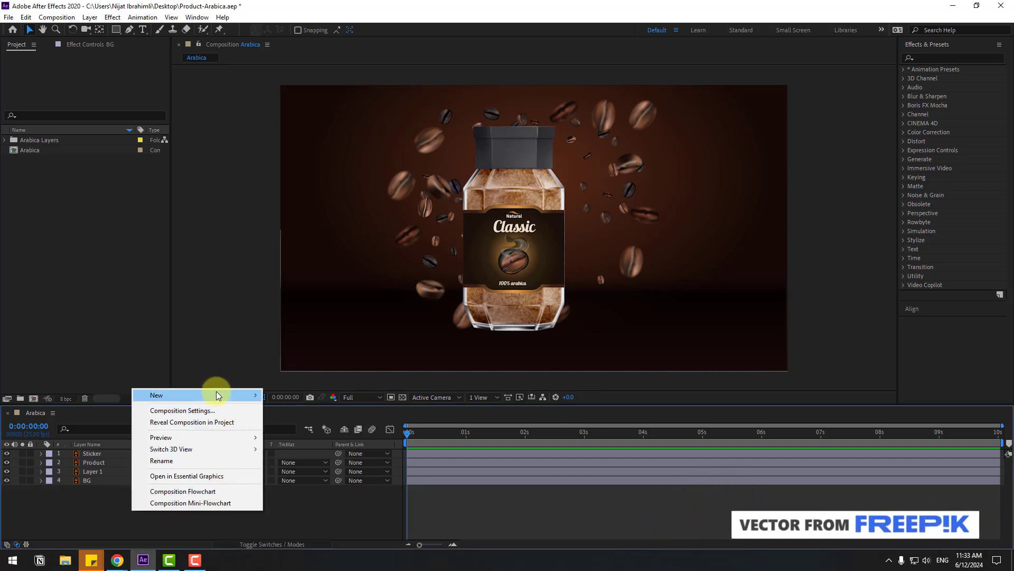
pyautogui.moveTo(215, 394)
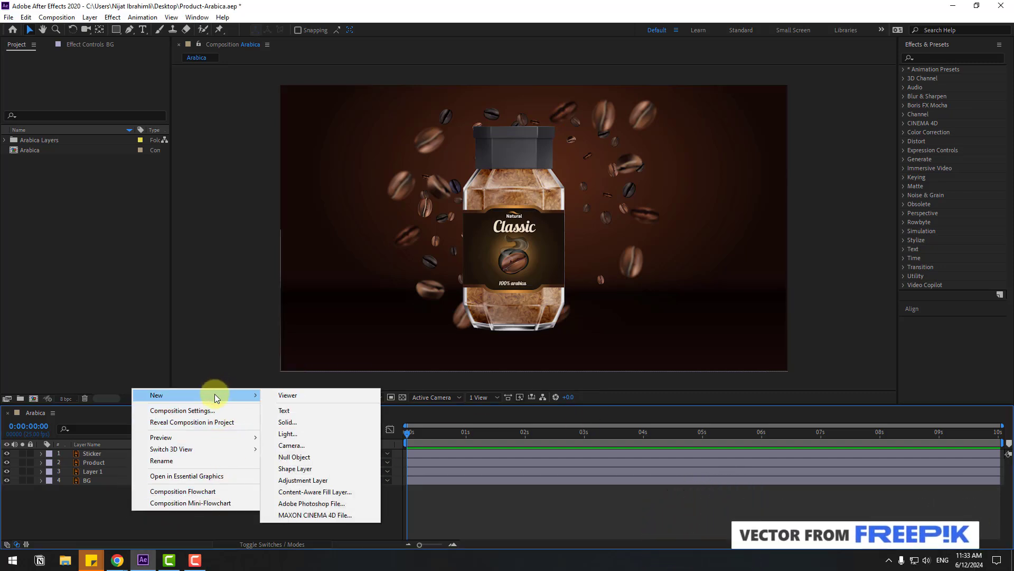
pyautogui.click(308, 445)
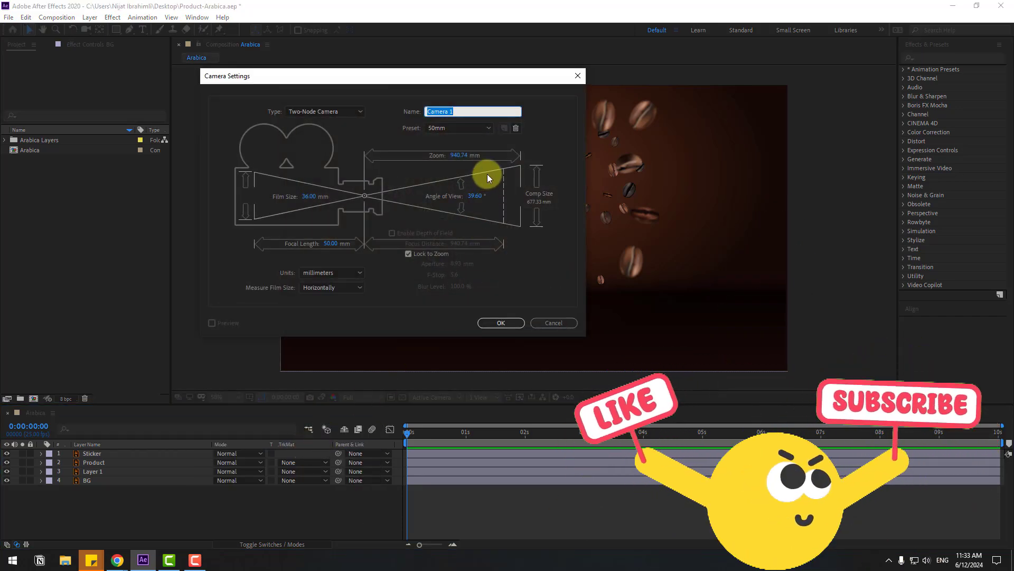
pyautogui.click(502, 322)
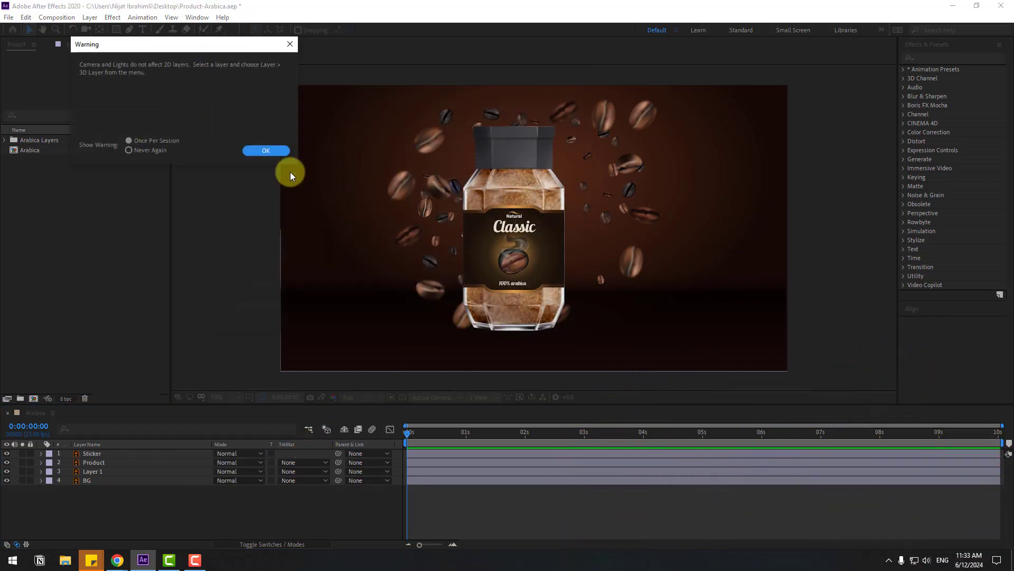
pyautogui.click(266, 151)
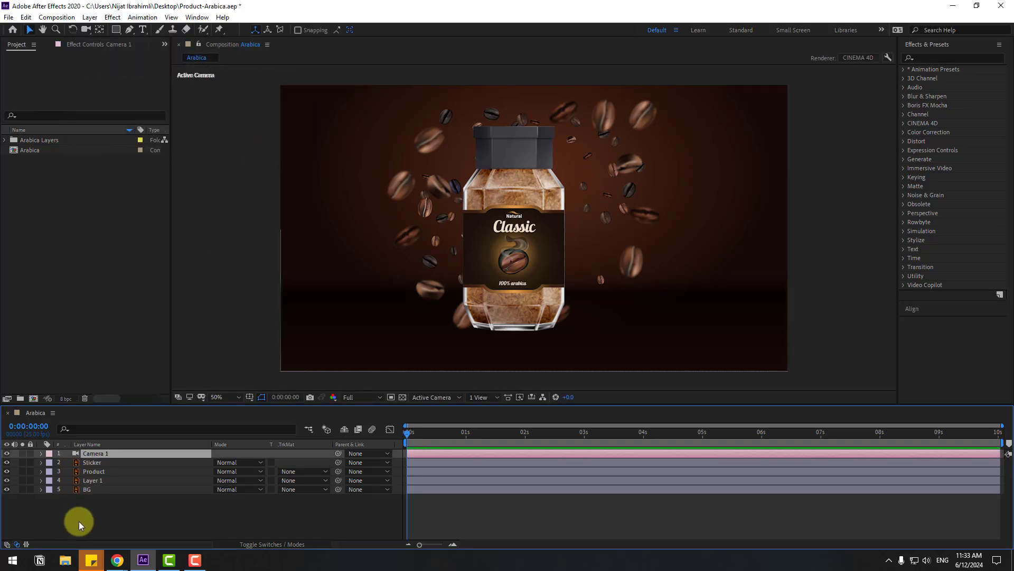
# - Make the Sticker, Product, Layer 1 and BG layers 3D
pyautogui.moveTo(82, 520); pyautogui.dragTo(100, 467)
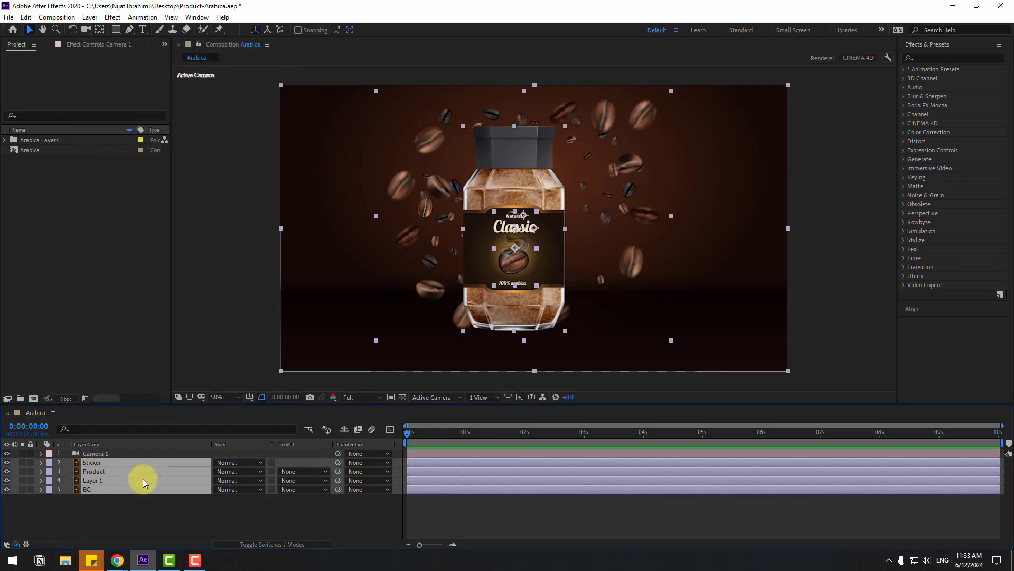
pyautogui.click(266, 545)
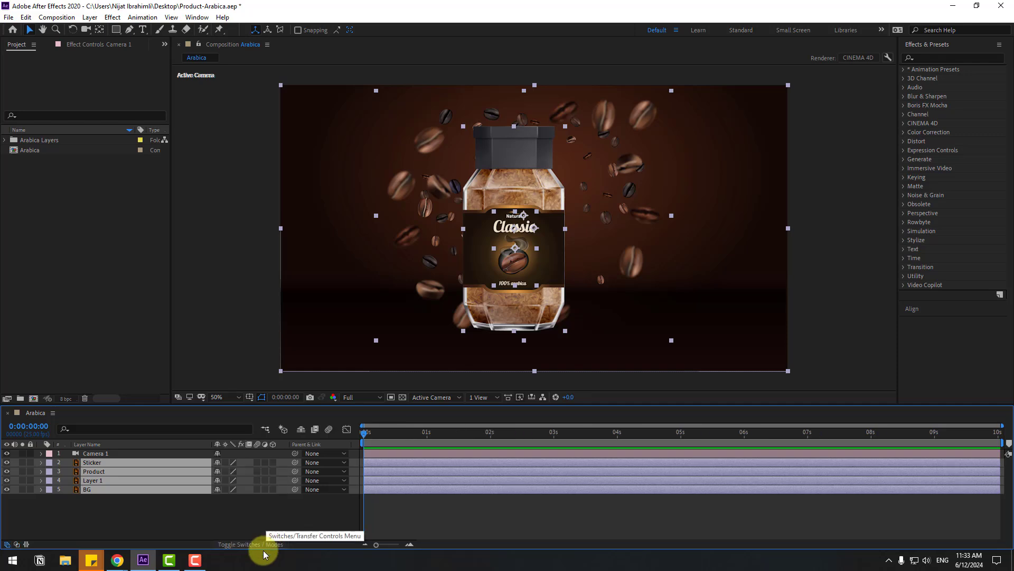
pyautogui.click(272, 462)
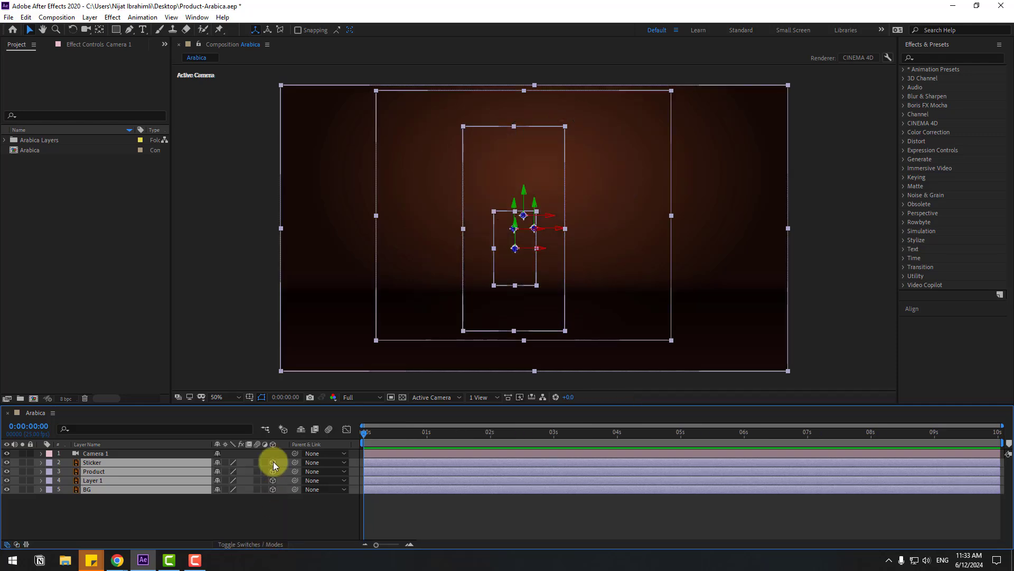
# - Set the preview to Quarter resolution and the 3D view to Custom View 1
pyautogui.click(356, 399)
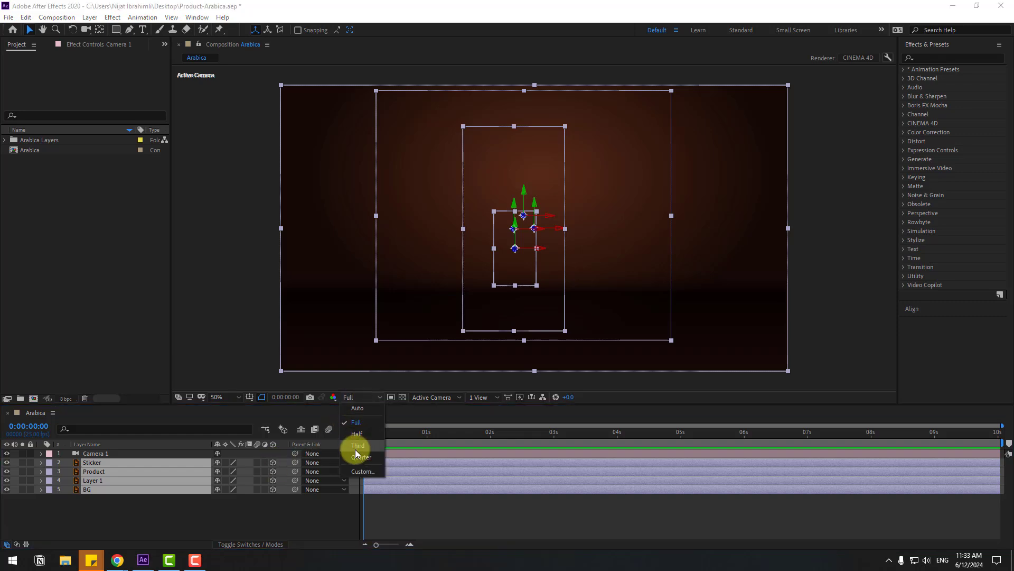
pyautogui.click(355, 456)
pyautogui.click(248, 509)
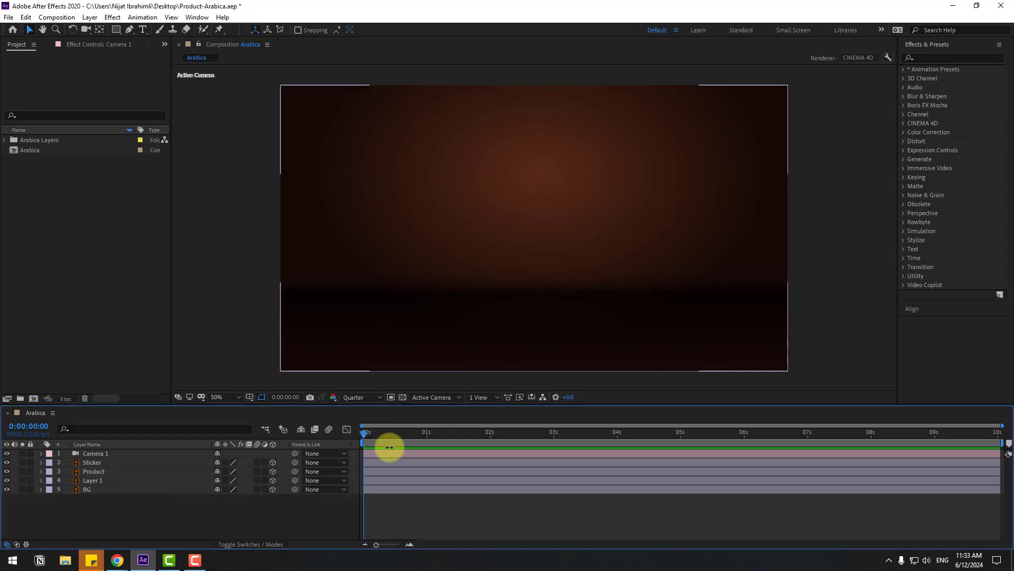
pyautogui.click(433, 398)
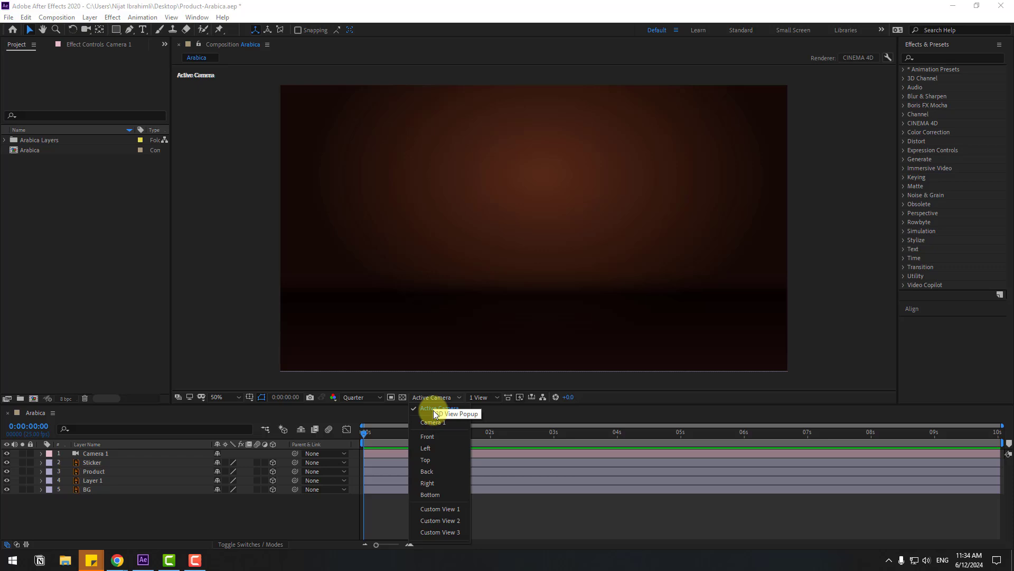
pyautogui.click(449, 512)
# - Push the BG layer back to Z position 13787
pyautogui.click(83, 490)
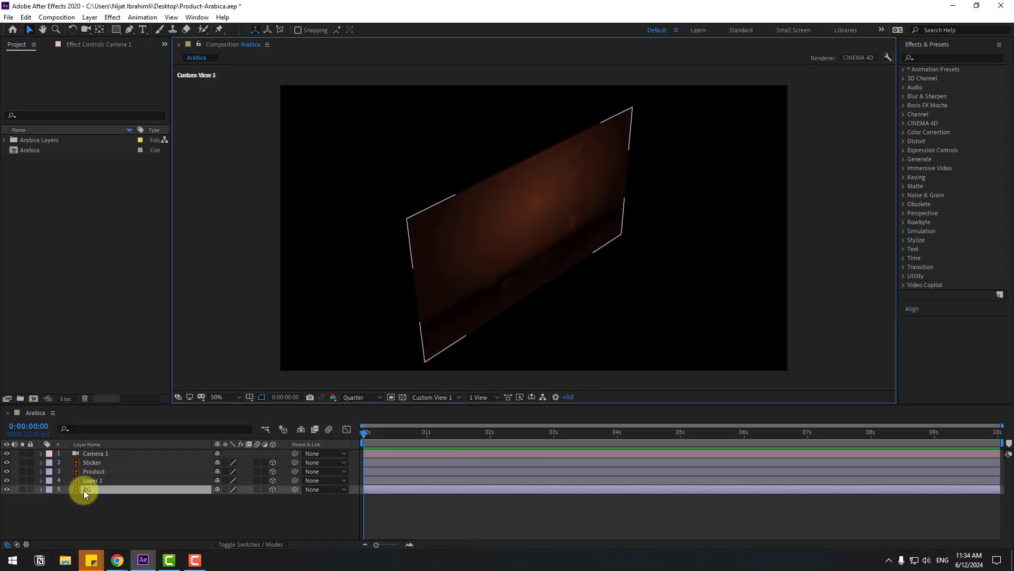
pyautogui.press(',')
pyautogui.press(',')
pyautogui.press(',')
pyautogui.press(',')
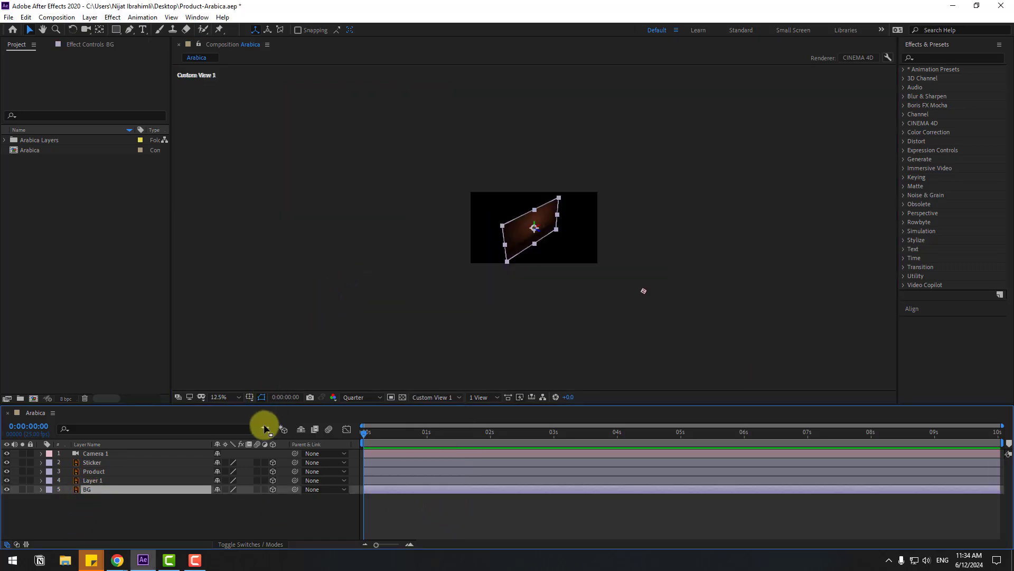
pyautogui.press('p')
pyautogui.moveTo(252, 499); pyautogui.dragTo(897, 367)
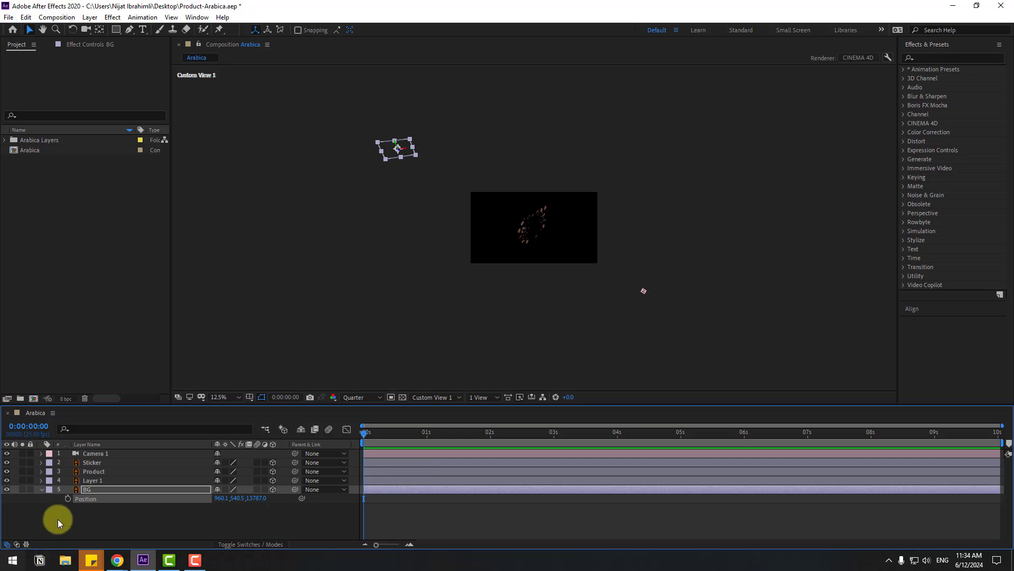
# - Move Layer 1 back to Z position 3512
pyautogui.click(93, 482)
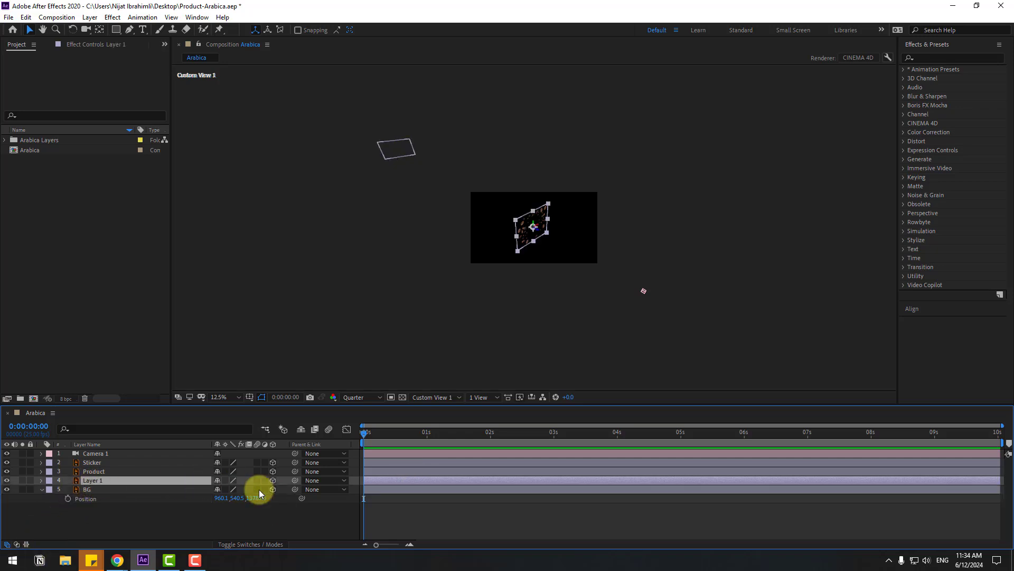
pyautogui.press('p')
pyautogui.moveTo(249, 491); pyautogui.dragTo(417, 444)
pyautogui.click(88, 512)
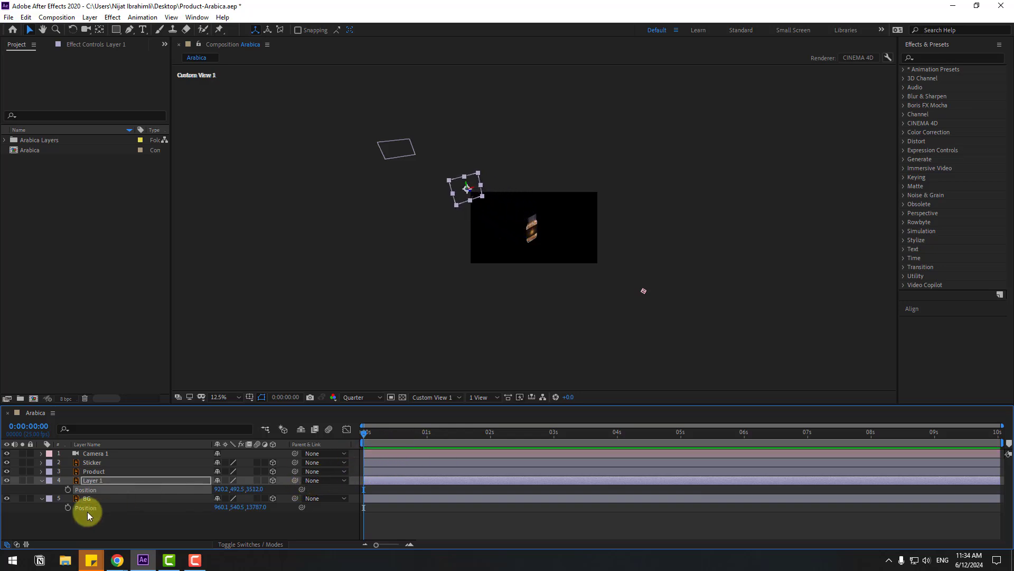
pyautogui.click(95, 472)
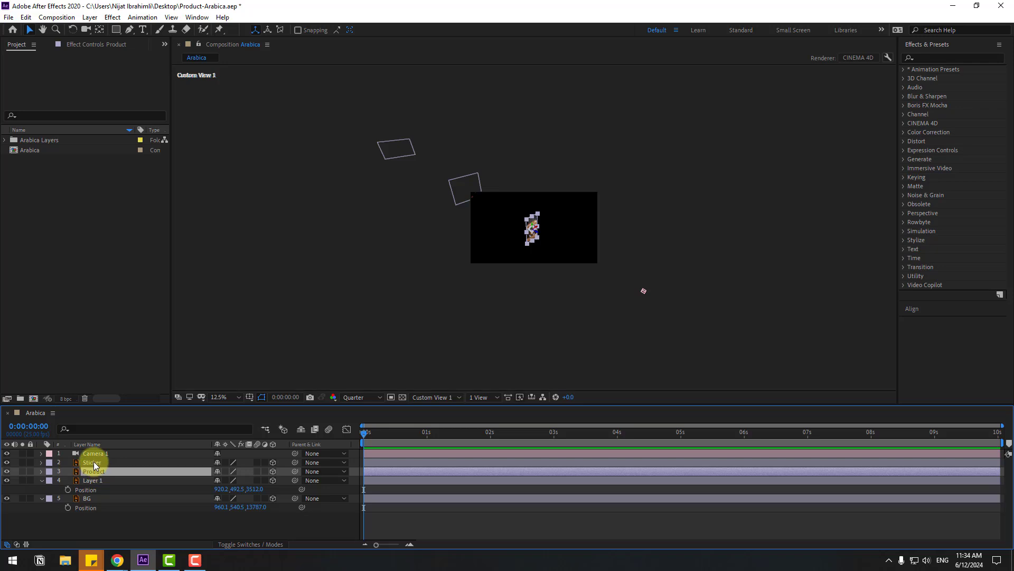
pyautogui.keyDown('ctrl'); pyautogui.click(94, 464); pyautogui.keyUp('ctrl')
# - Pre-compose the Sticker and Product layers into a precomp named Product
pyautogui.rightClick(93, 472)
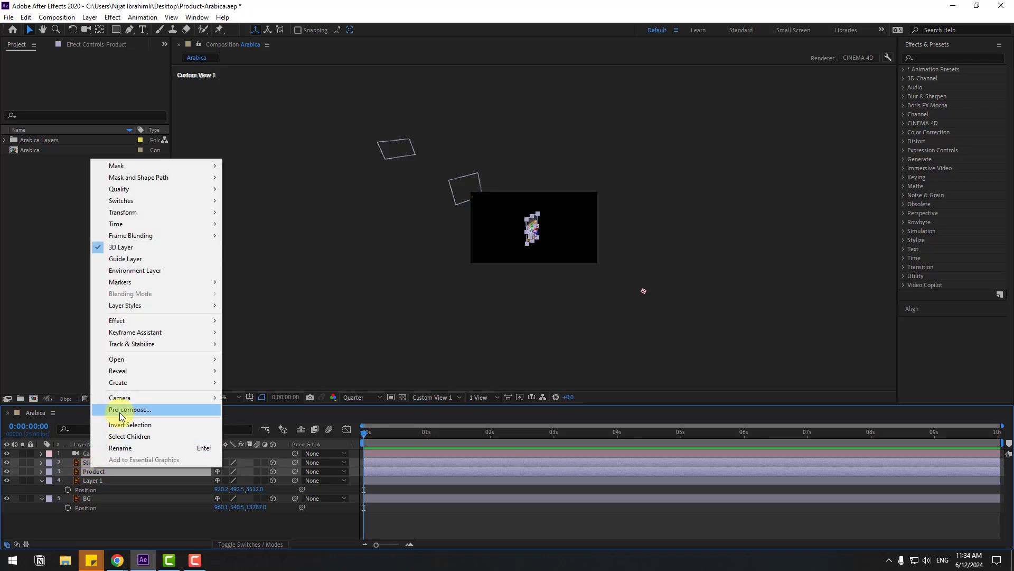
pyautogui.click(114, 413)
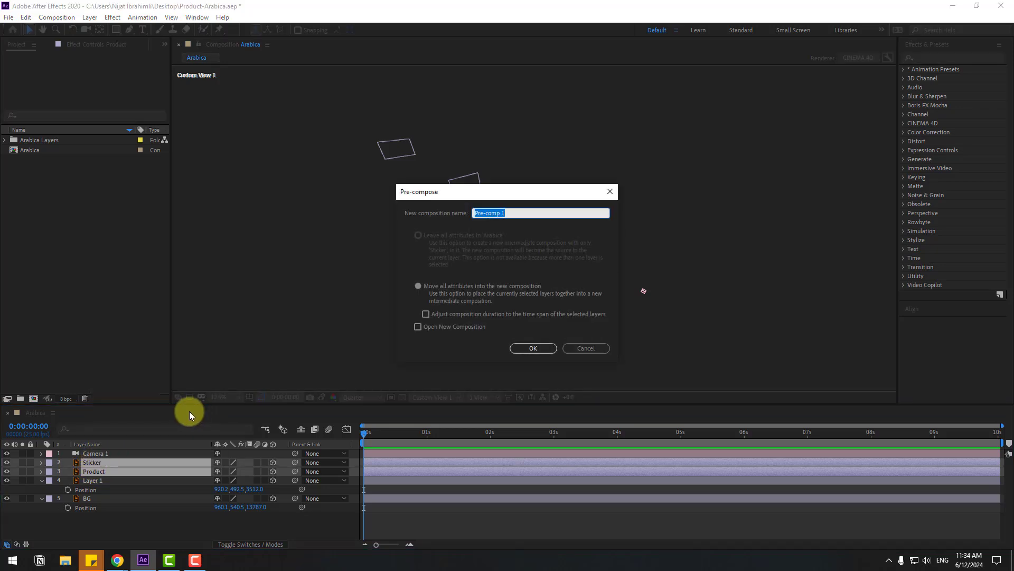
pyautogui.write('Product')
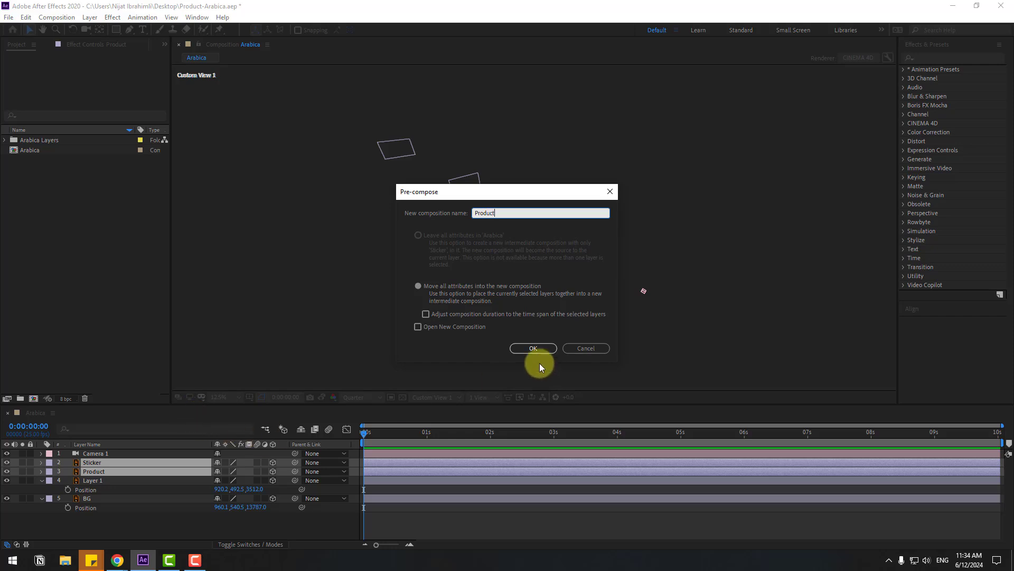
pyautogui.click(546, 350)
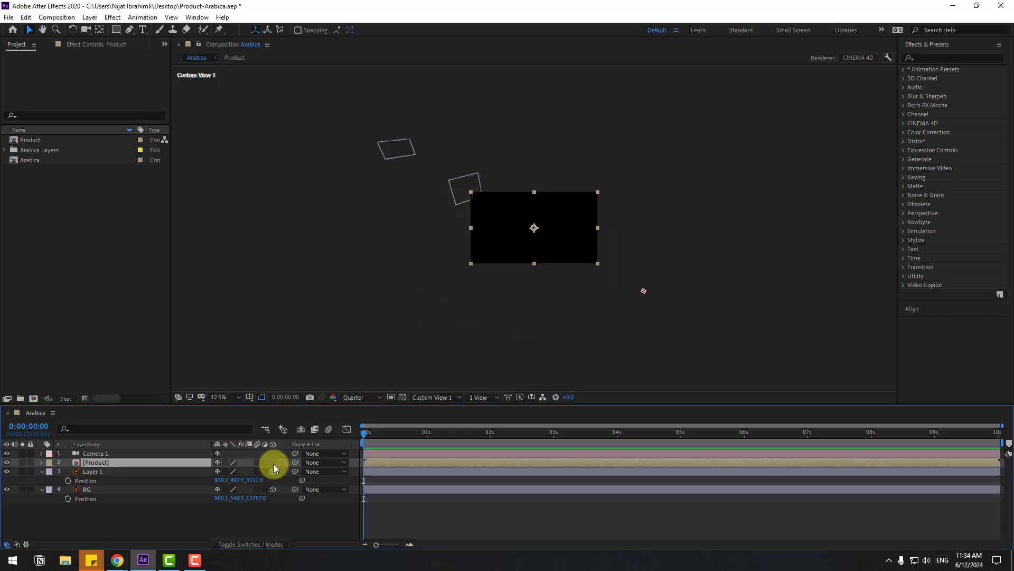
# - Make the Product precomp 3D, turn off 3D on its inner layers, and return to Arabica
pyautogui.click(273, 462)
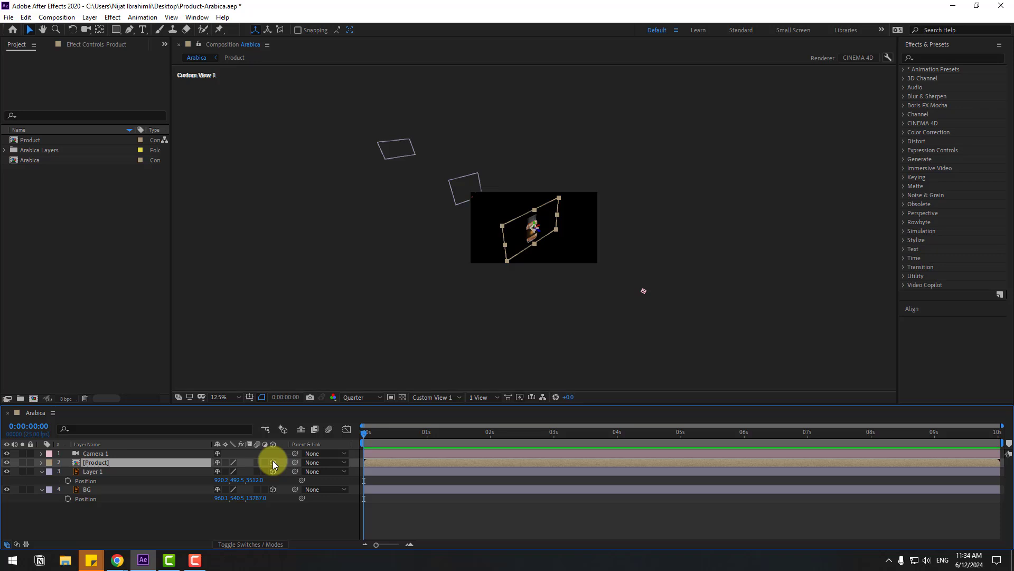
pyautogui.doubleClick(92, 464)
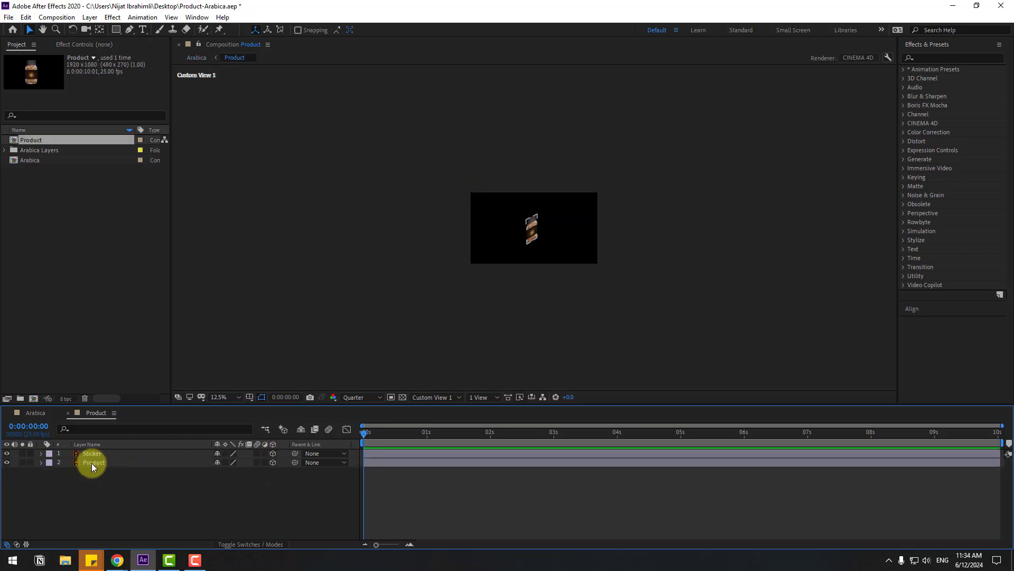
pyautogui.click(273, 453)
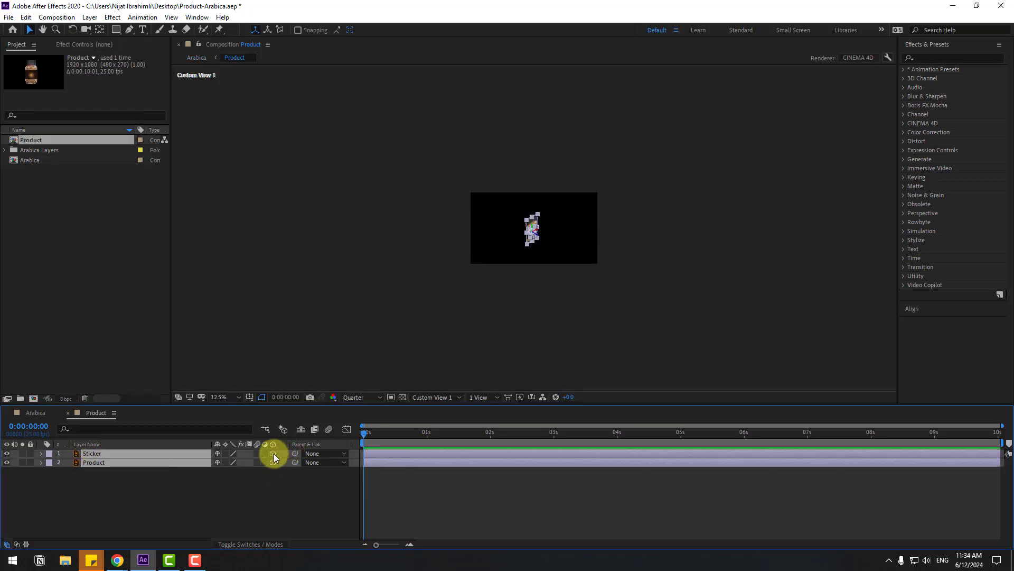
pyautogui.click(274, 457)
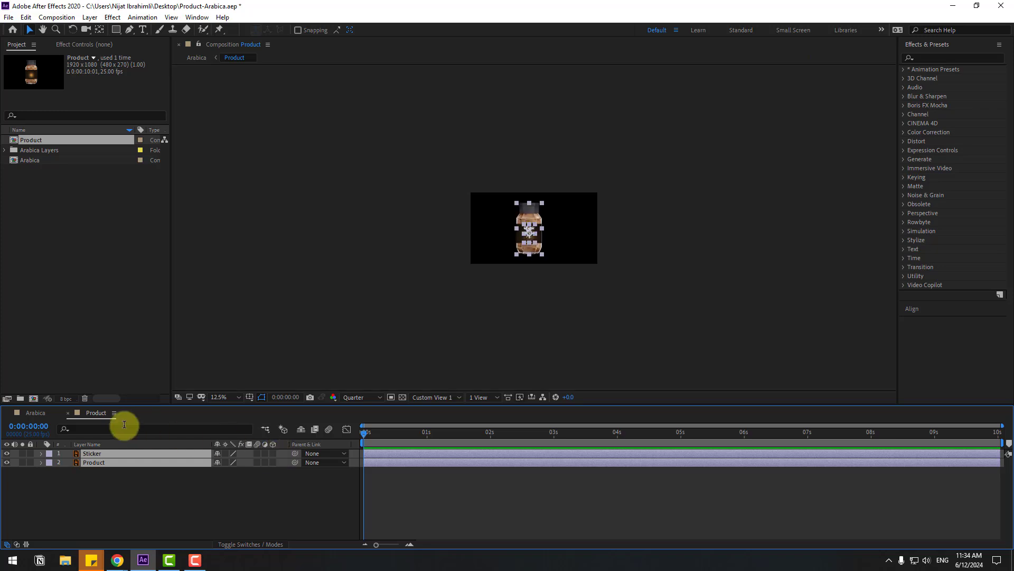
pyautogui.click(68, 412)
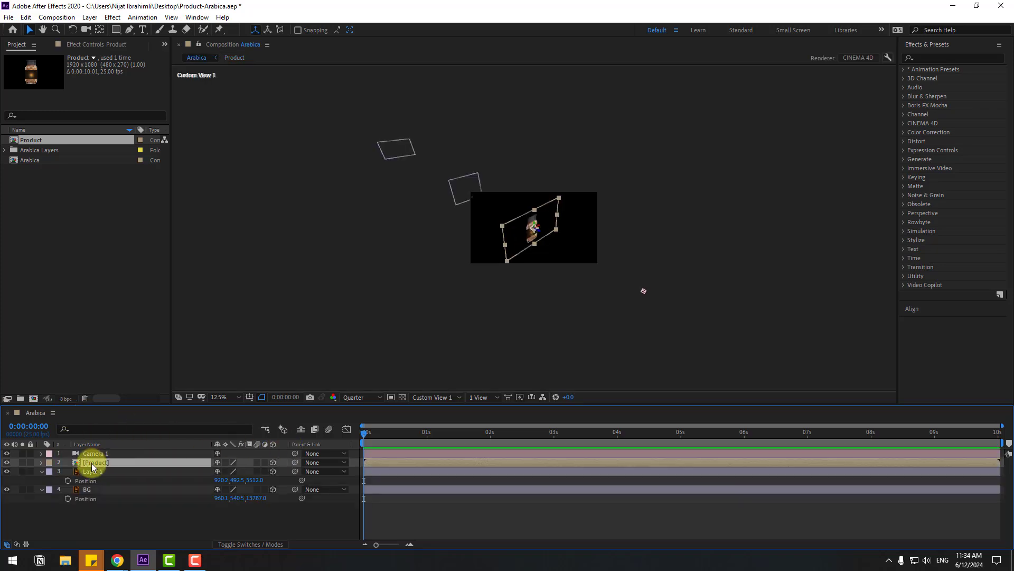
# - Push the Product precomp back to position 960, 540, 10000
pyautogui.press('p')
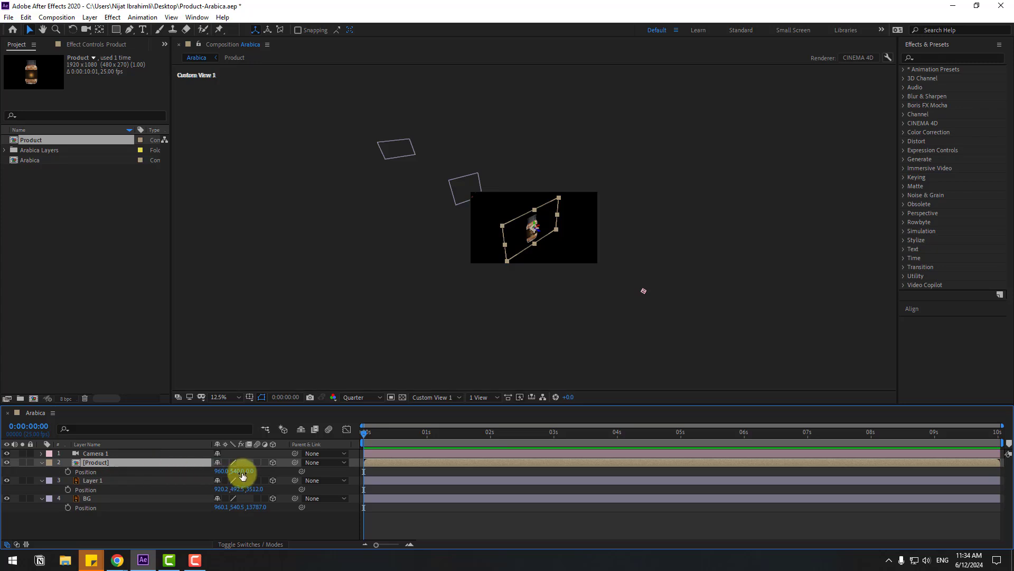
pyautogui.moveTo(250, 475); pyautogui.dragTo(709, 404)
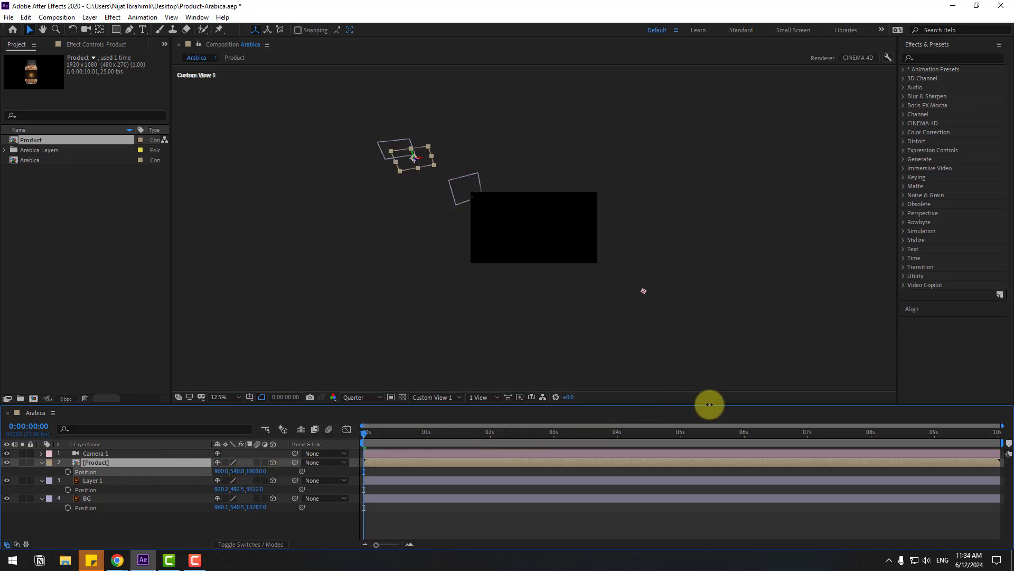
pyautogui.click(42, 463)
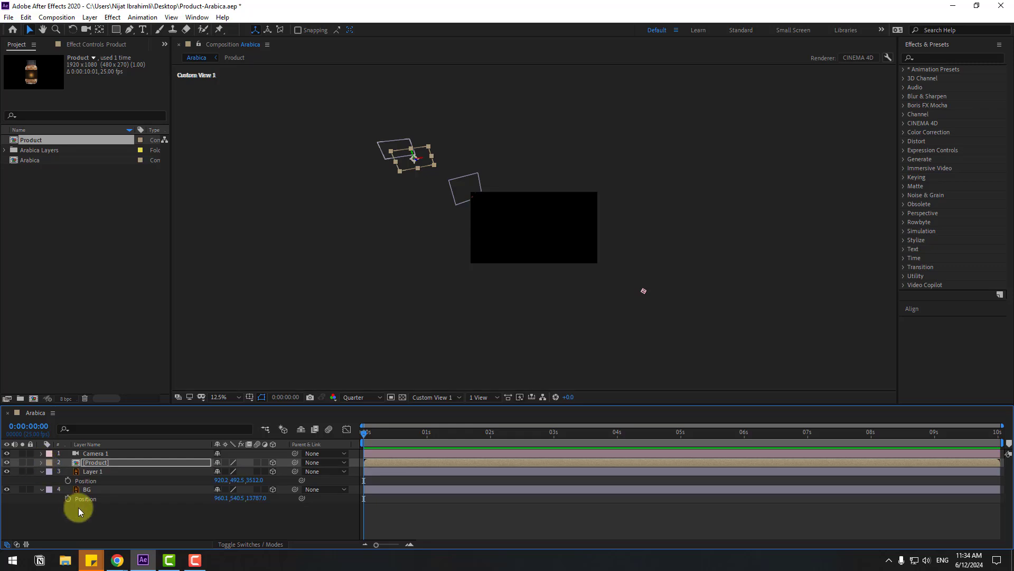
pyautogui.click(42, 481)
# - View the scene through the Active Camera with the viewer magnification set to Fit
pyautogui.click(434, 397)
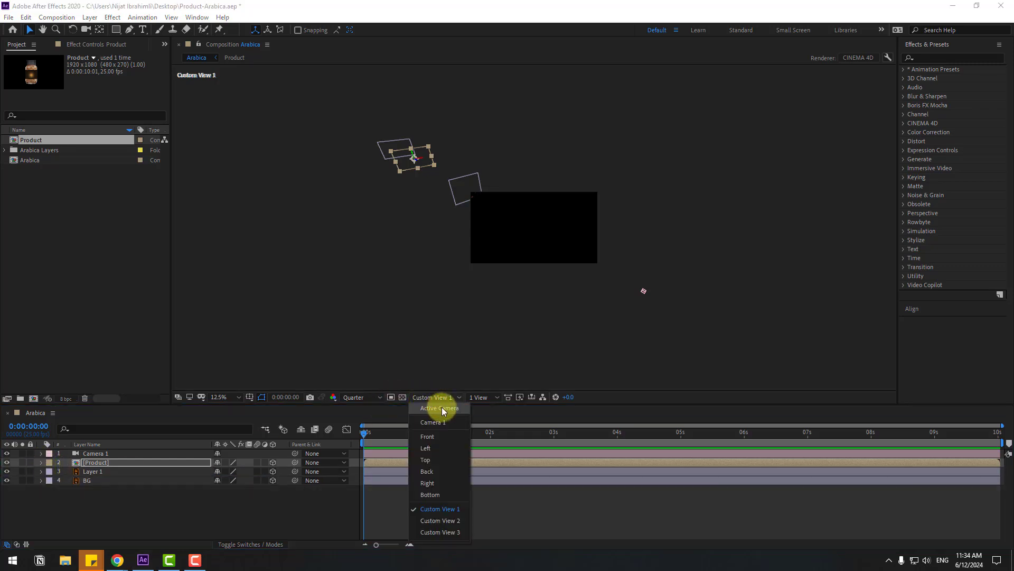
pyautogui.click(442, 409)
pyautogui.click(219, 397)
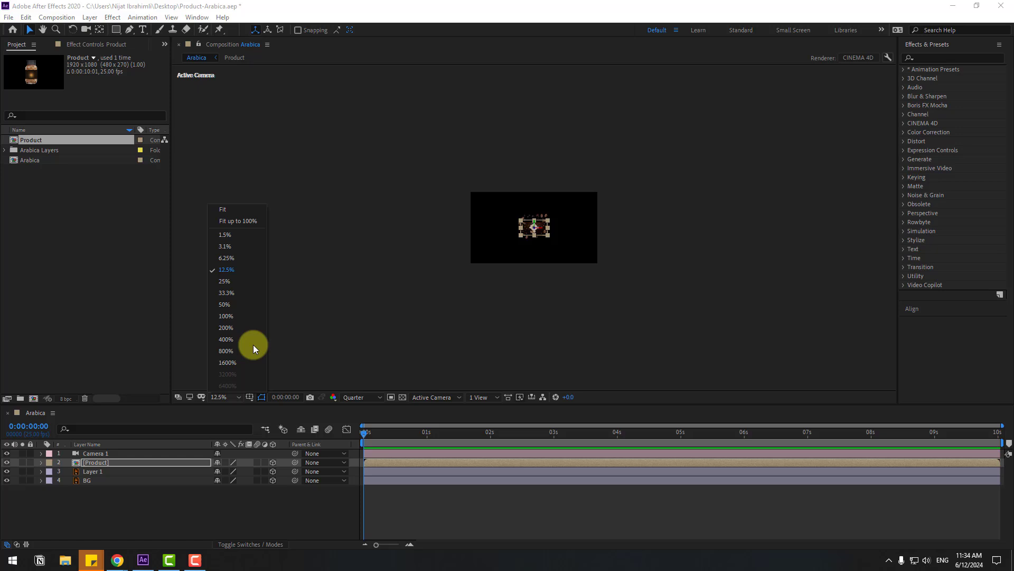
pyautogui.click(236, 221)
pyautogui.click(90, 511)
pyautogui.click(93, 483)
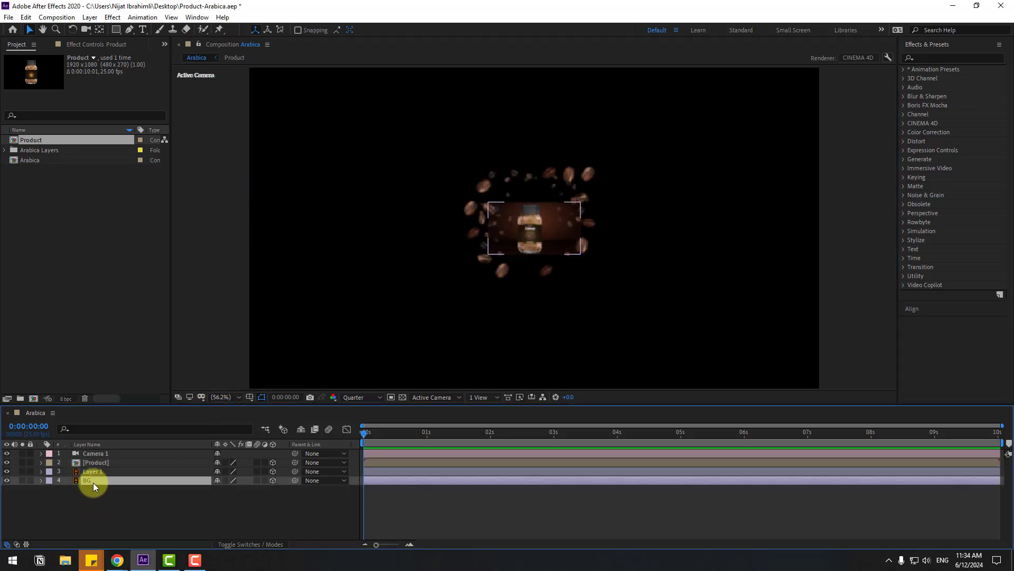
# - Scale up the BG layer to fill the camera frame
pyautogui.press('s')
pyautogui.moveTo(231, 489); pyautogui.dragTo(433, 442)
pyautogui.click(89, 471)
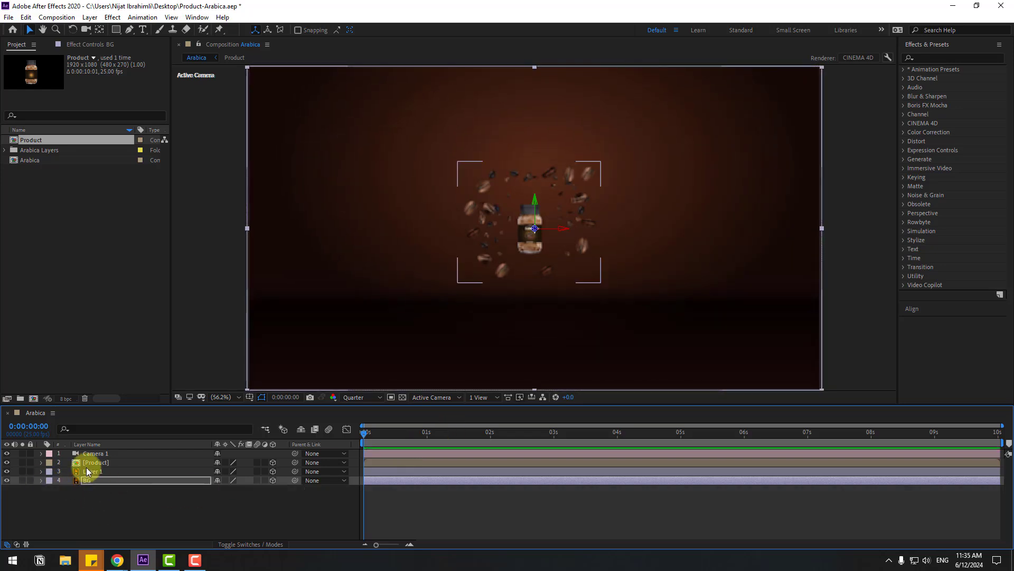
# - Scale the Product jar to 198% and move it lower in the frame
pyautogui.click(93, 464)
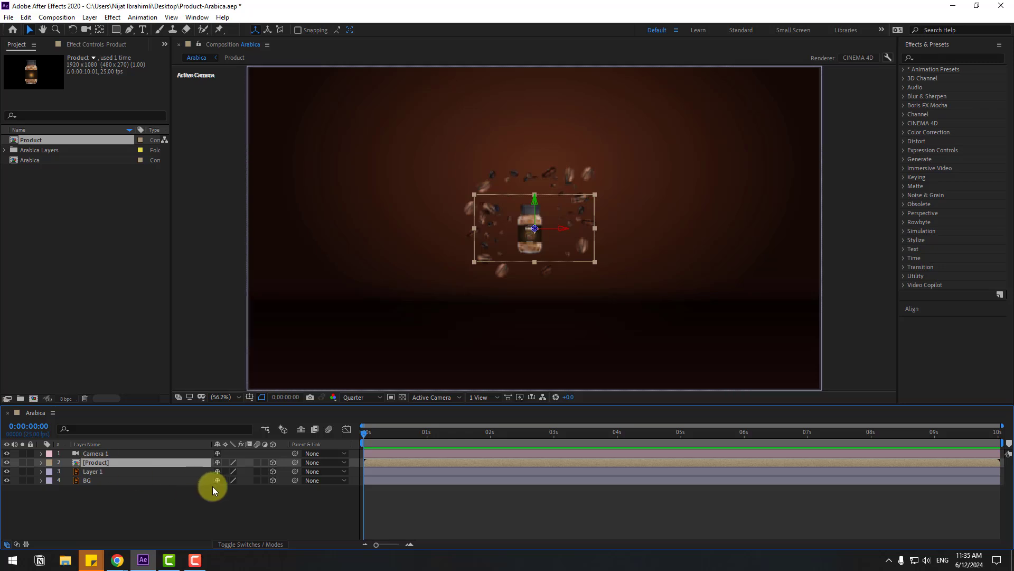
pyautogui.press('s')
pyautogui.moveTo(226, 476); pyautogui.dragTo(266, 451)
pyautogui.moveTo(535, 209); pyautogui.dragTo(525, 319)
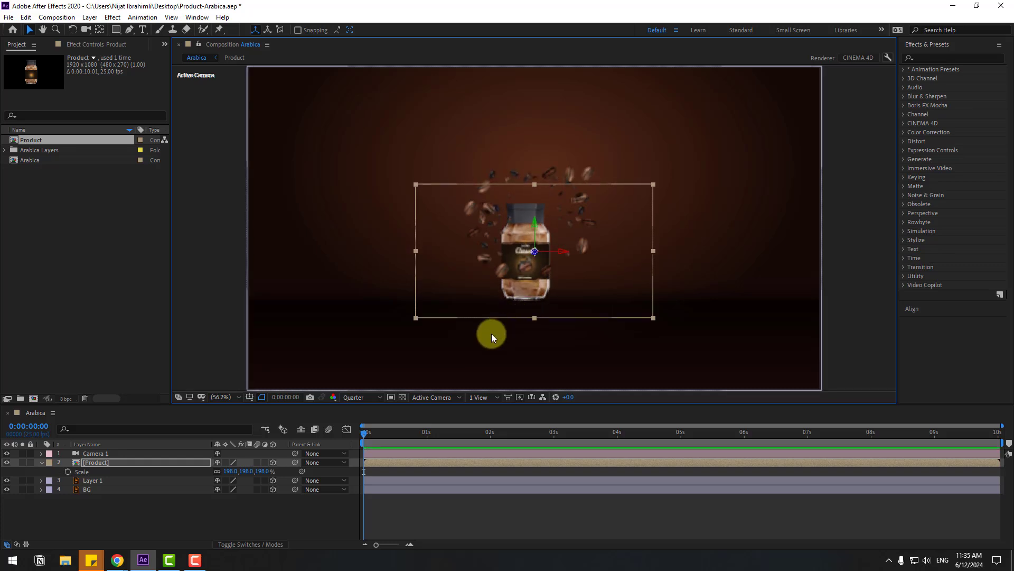
pyautogui.click(41, 461)
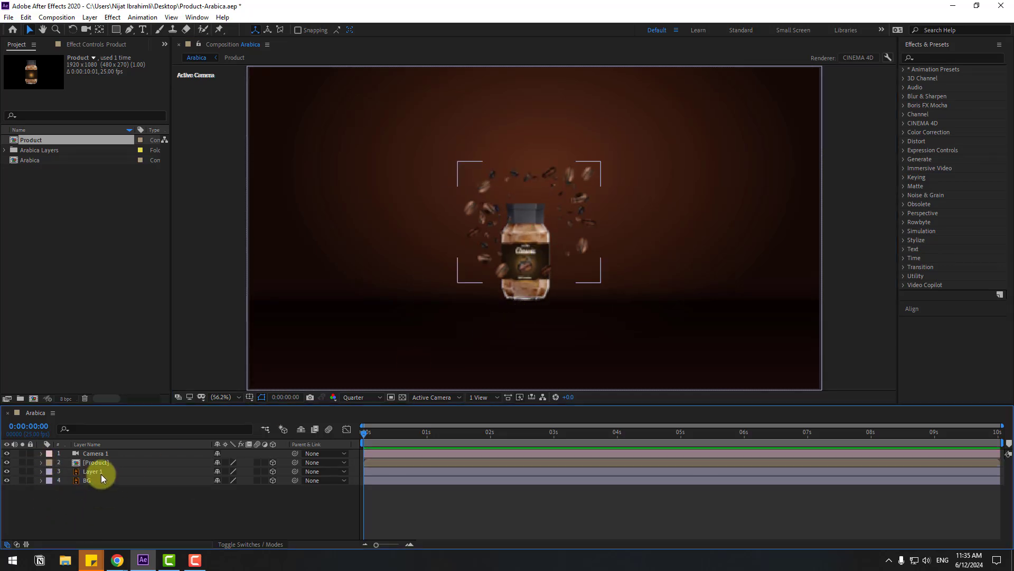
# - Scale the coffee beans on Layer 1 up to 346%
pyautogui.click(100, 471)
pyautogui.press('s')
pyautogui.moveTo(231, 484); pyautogui.dragTo(320, 437)
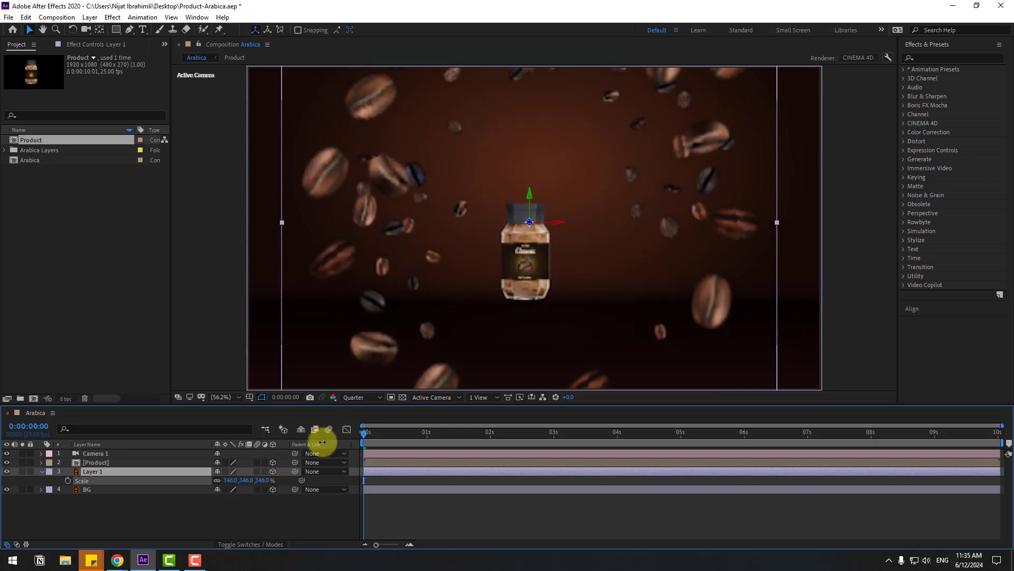
# - Create an Orbit Null controlling Camera 1
pyautogui.click(43, 472)
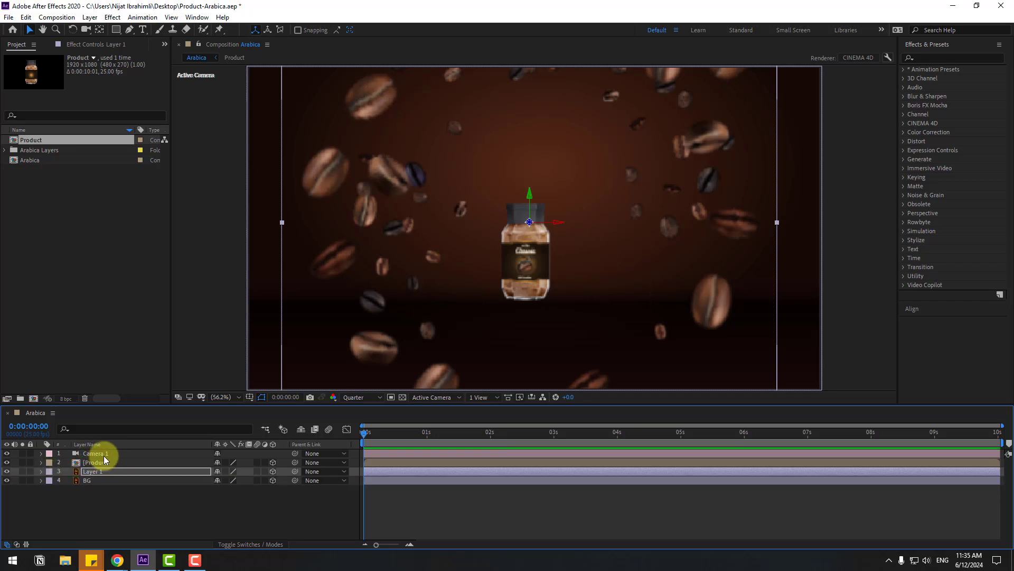
pyautogui.click(103, 456)
pyautogui.rightClick(99, 455)
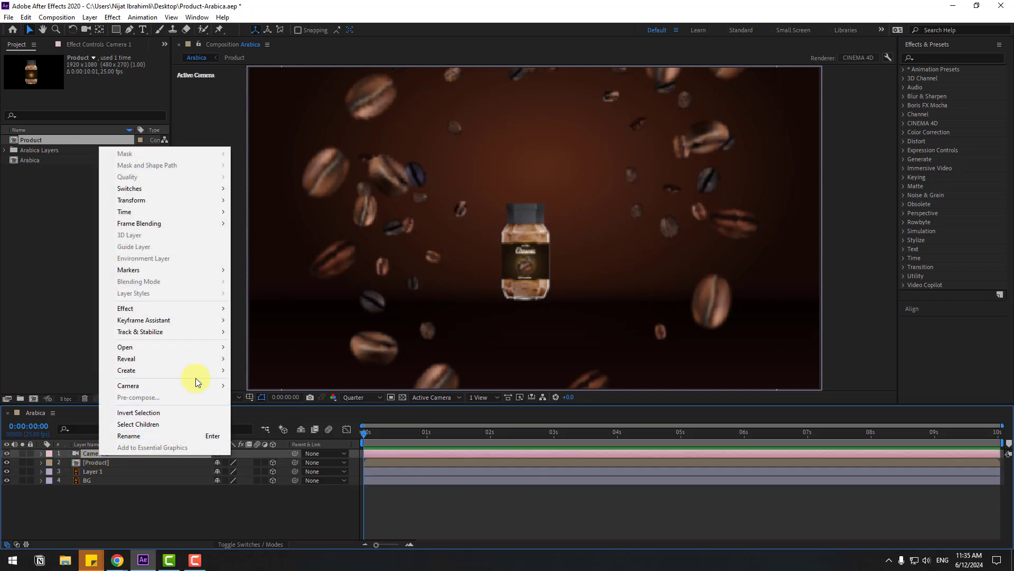
pyautogui.moveTo(195, 387)
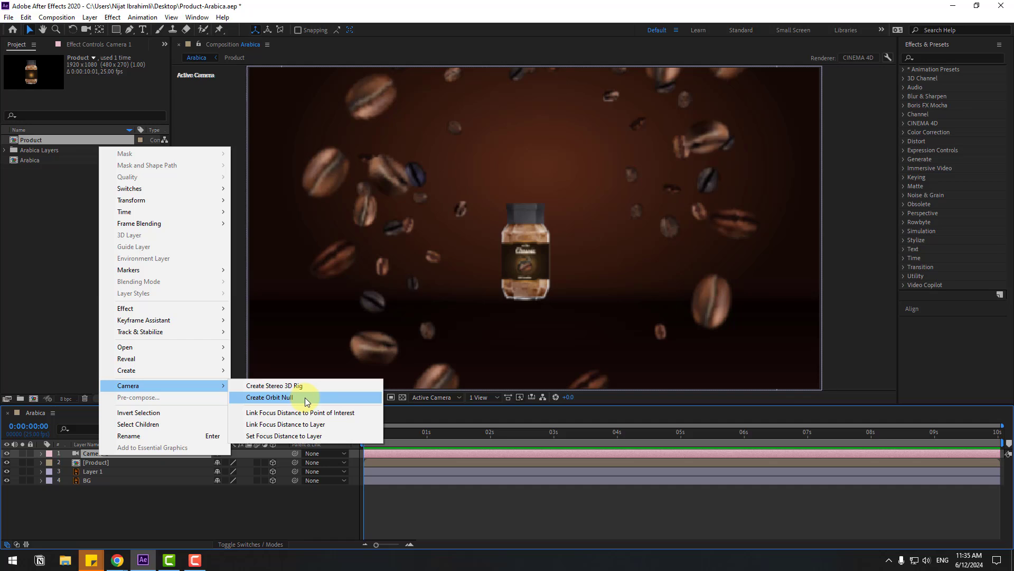
pyautogui.click(308, 400)
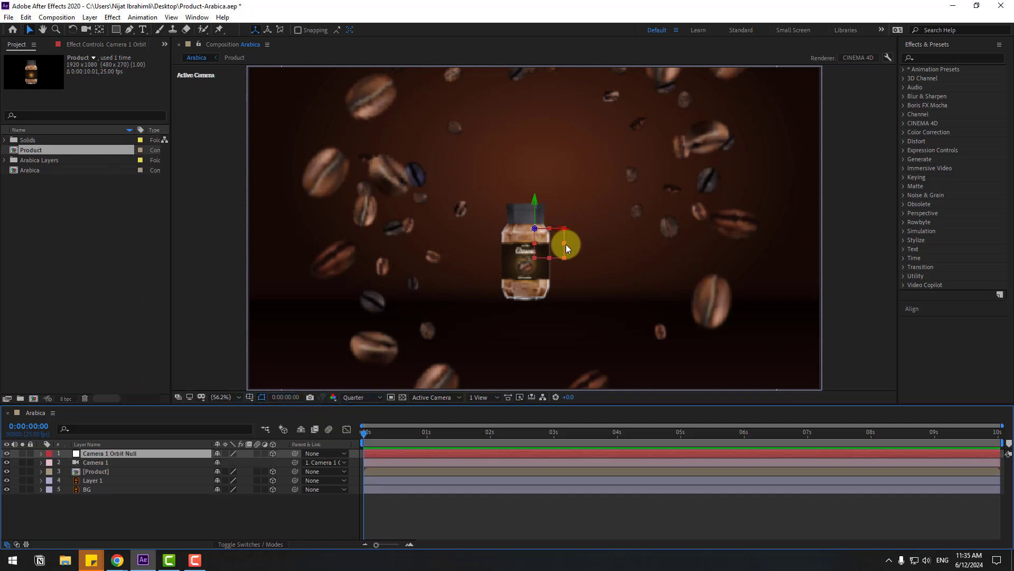
pyautogui.click(100, 31)
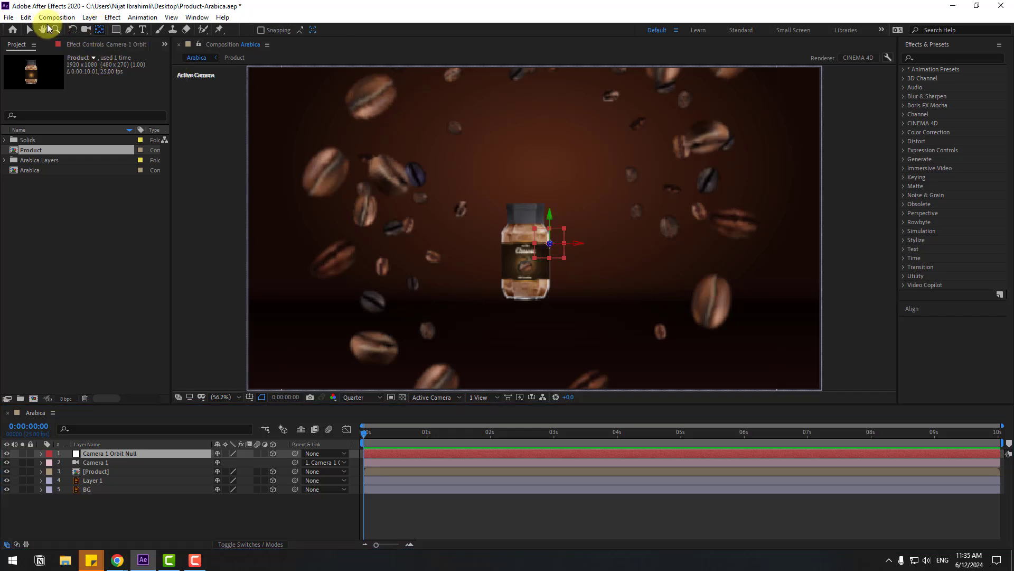
pyautogui.click(29, 32)
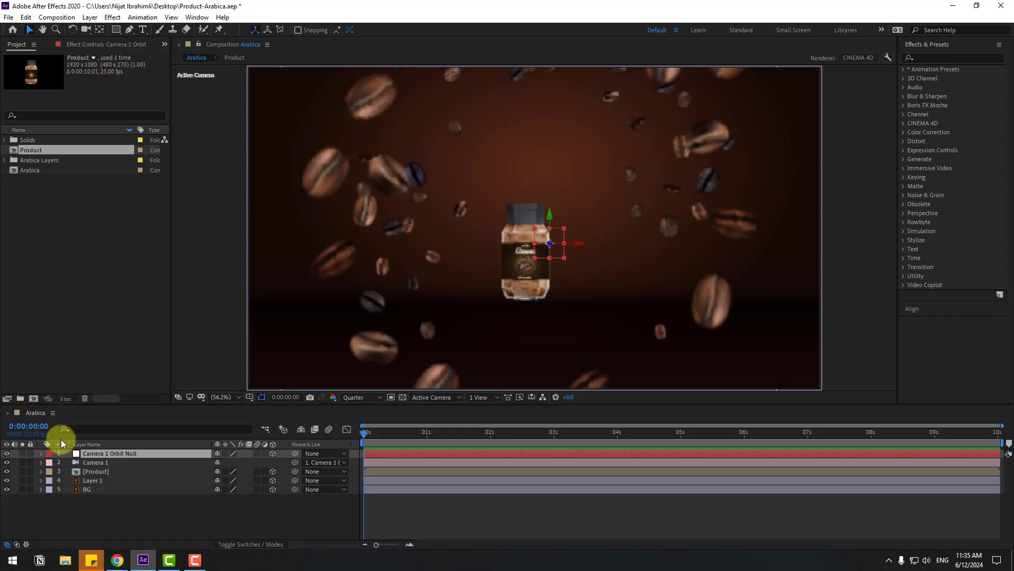
# - Keyframe the orbit null's Position from Z 0 at 0s to Z 6328 at 2s
pyautogui.click(119, 452)
pyautogui.press('p')
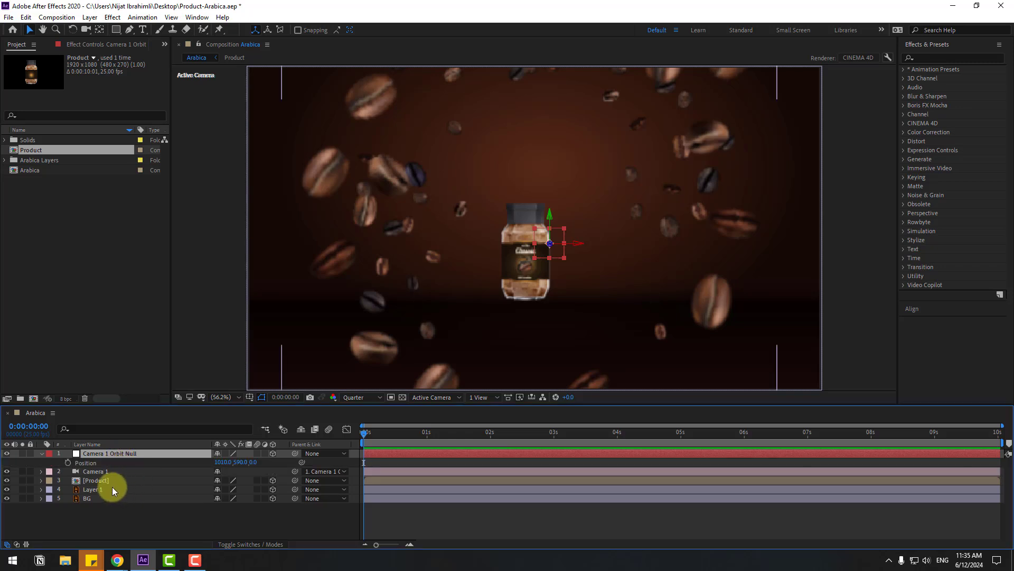
pyautogui.click(68, 463)
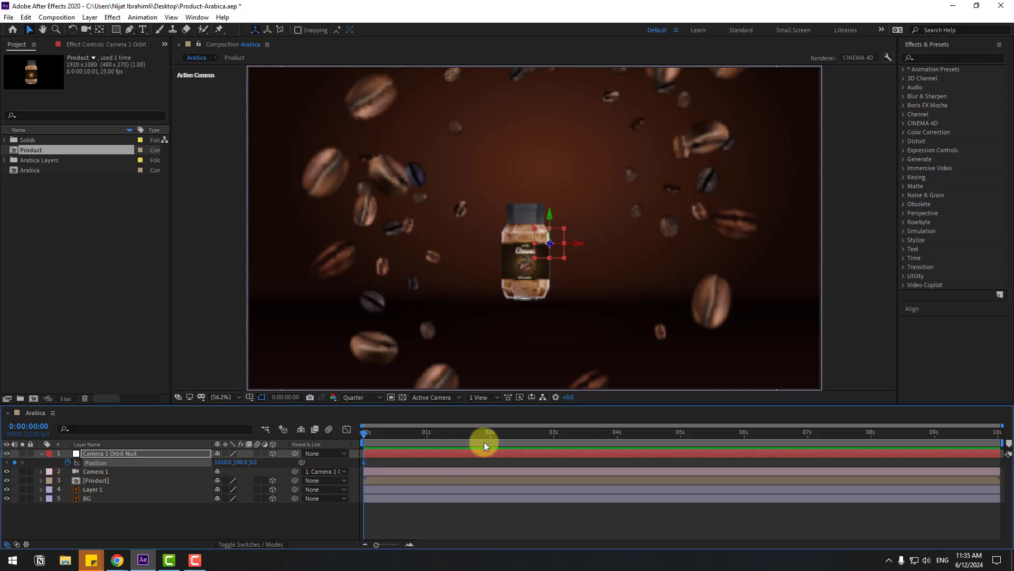
pyautogui.moveTo(425, 433); pyautogui.dragTo(491, 436)
pyautogui.moveTo(256, 464); pyautogui.dragTo(641, 408)
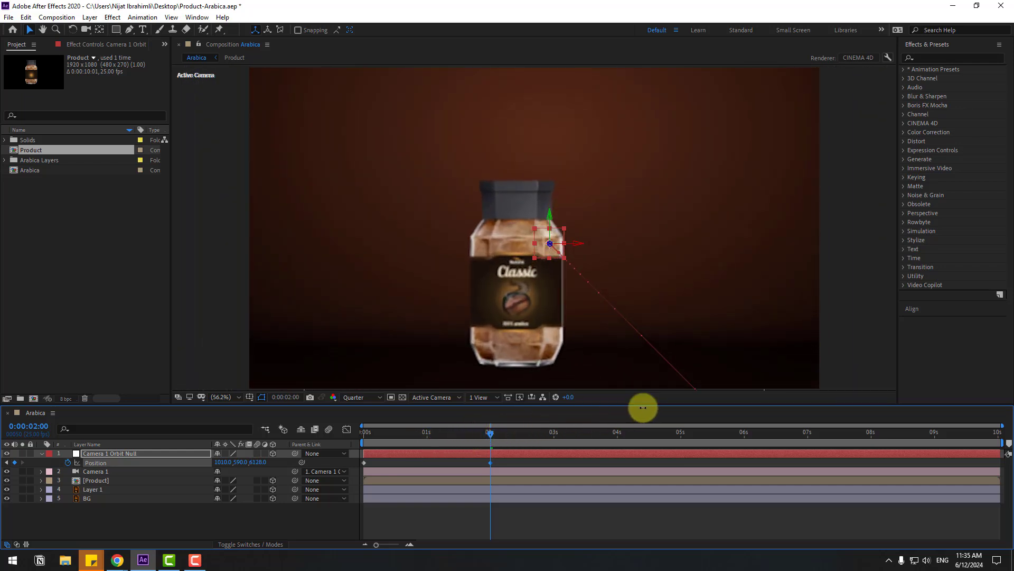
pyautogui.click(249, 396)
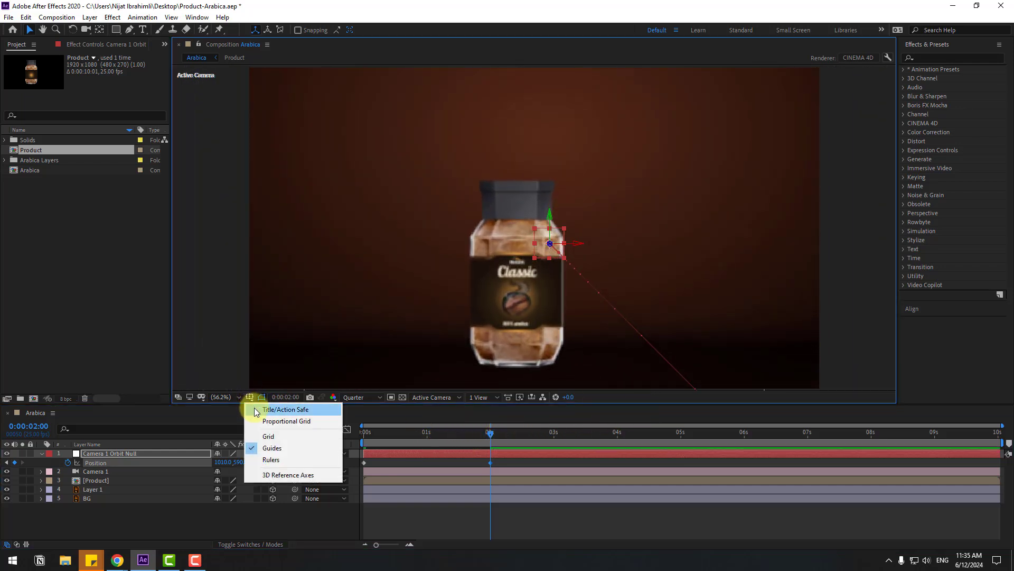
# - Turn on Title/Action Safe guides and adjust the null's X/Y framing at 2s
pyautogui.click(254, 409)
pyautogui.moveTo(225, 464); pyautogui.dragTo(165, 465)
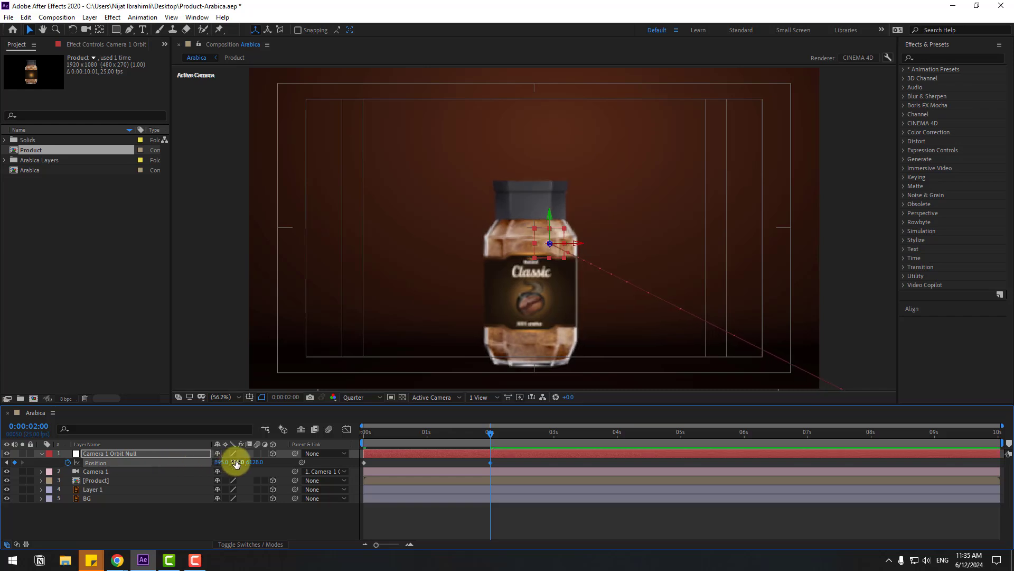
pyautogui.moveTo(236, 463); pyautogui.dragTo(344, 428)
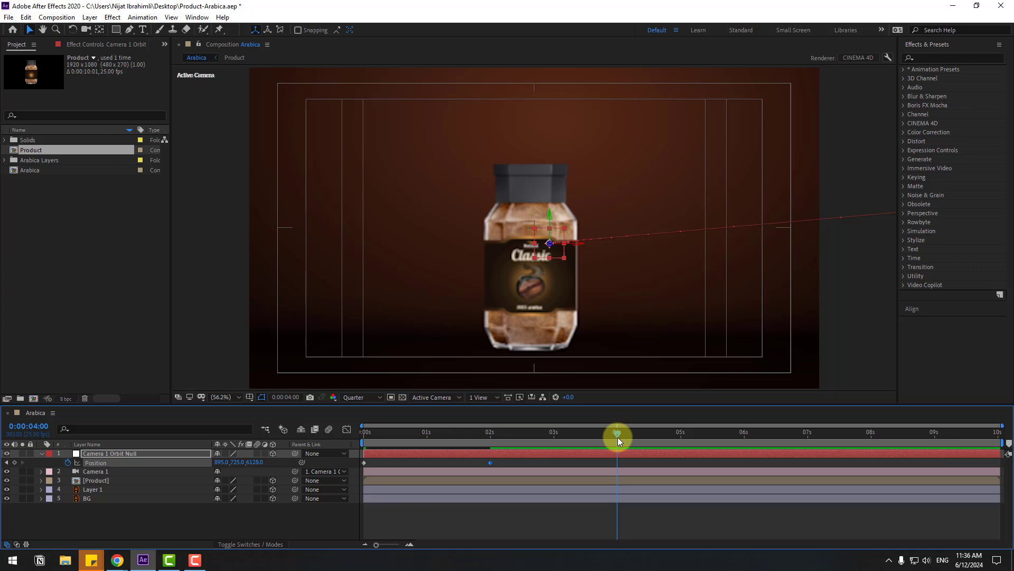
# - Copy the 0s Position keyframe to 4s and end the work area at 4s
pyautogui.click(364, 463)
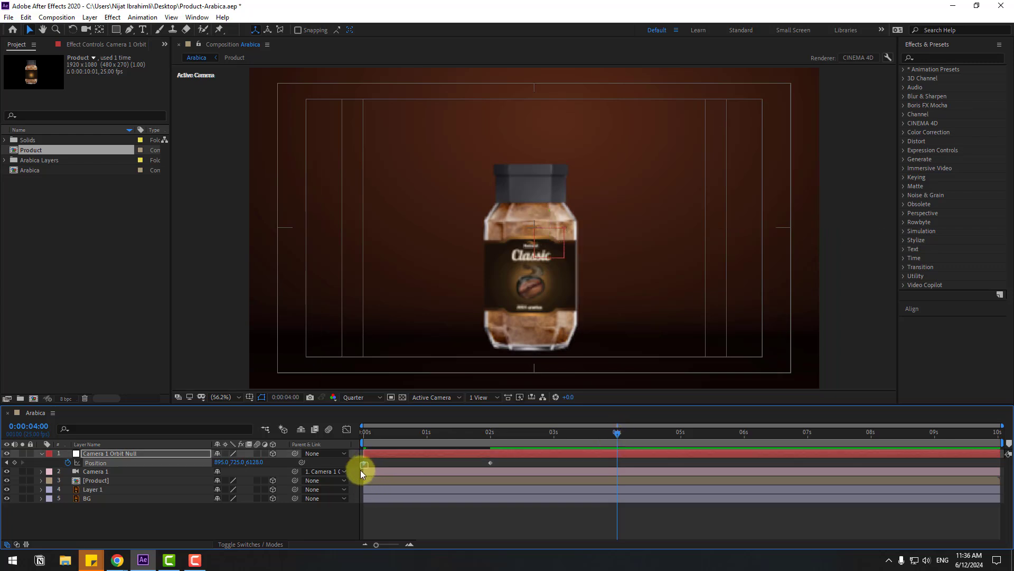
pyautogui.hotkey('ctrl', 'c')
pyautogui.hotkey('ctrl', 'v')
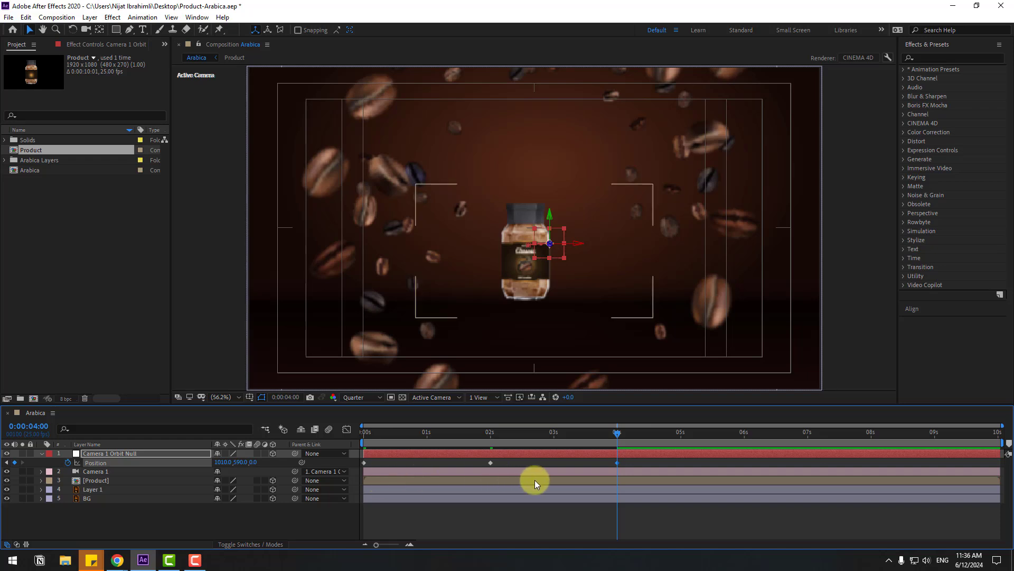
pyautogui.press('n')
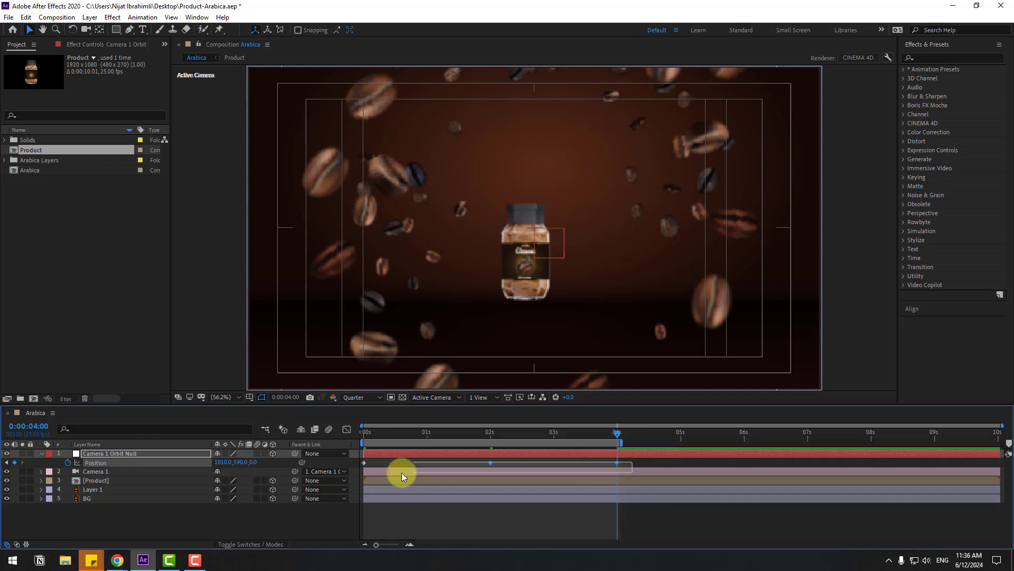
# - Apply Easy Ease to all three Position keyframes and preview the push-in
pyautogui.moveTo(353, 475); pyautogui.dragTo(354, 475)
pyautogui.rightClick(364, 462)
pyautogui.moveTo(418, 454)
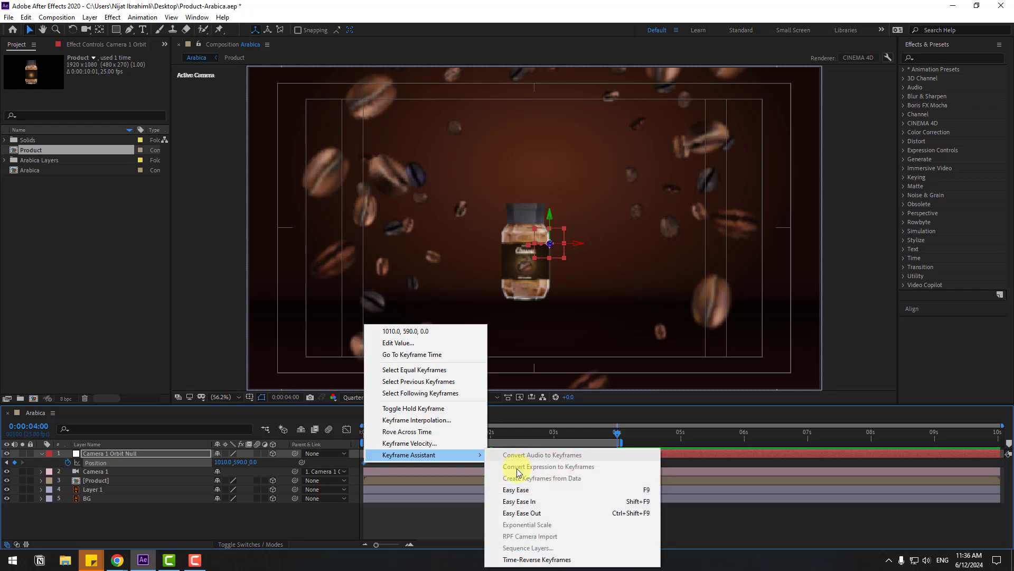
pyautogui.click(526, 490)
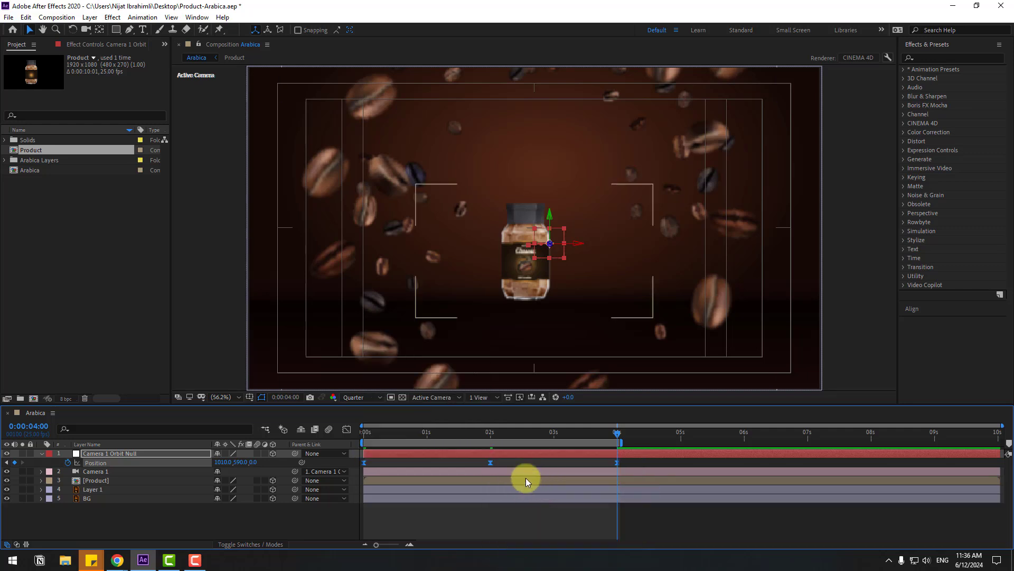
pyautogui.press('space')
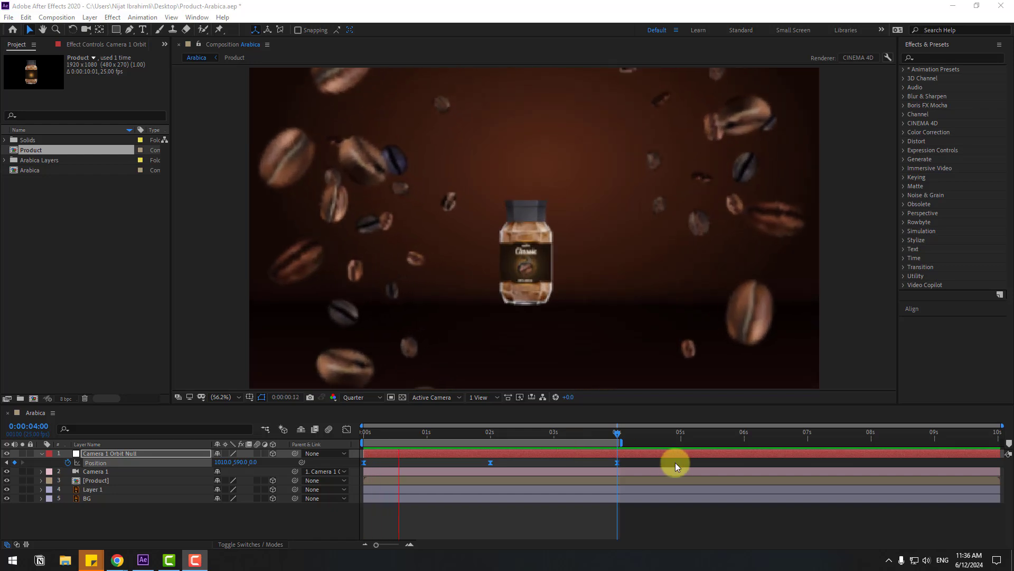
# - In the Graph Editor, drag the 2s keyframe's speed handle toward 4s, then preview from 0s
pyautogui.click(556, 431)
pyautogui.moveTo(630, 460); pyautogui.dragTo(353, 471)
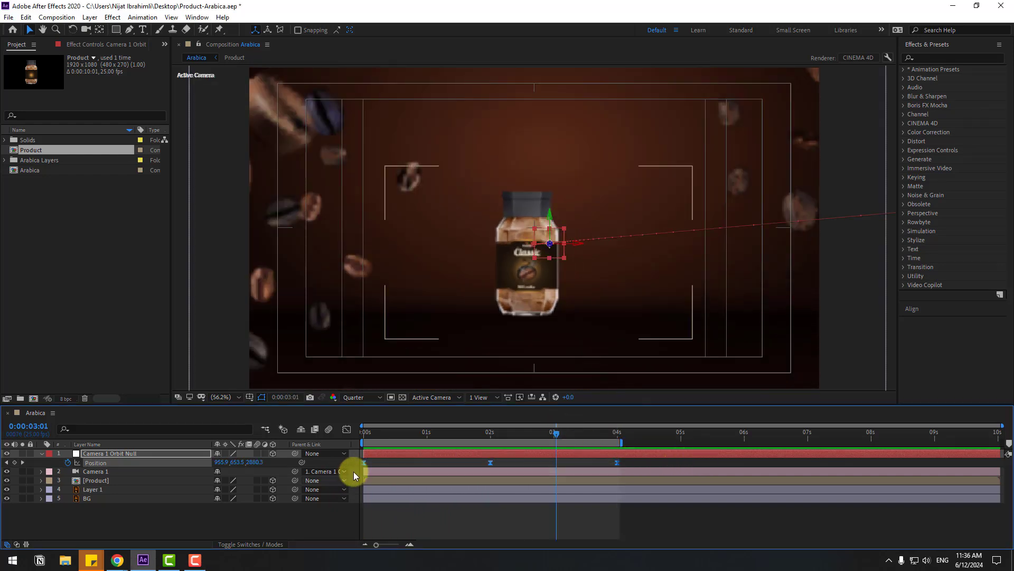
pyautogui.click(346, 430)
pyautogui.moveTo(511, 510); pyautogui.dragTo(432, 518)
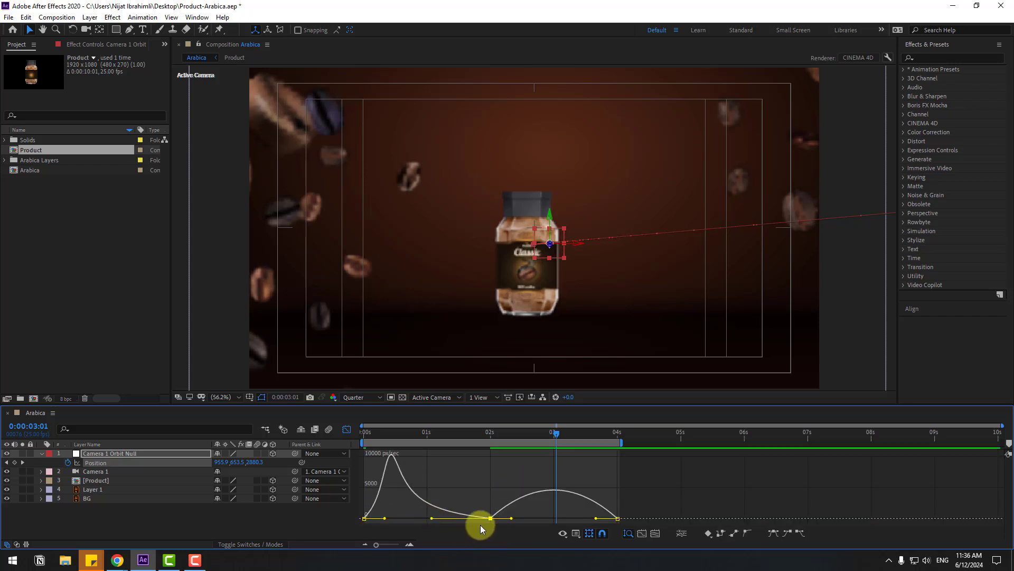
pyautogui.moveTo(510, 520); pyautogui.dragTo(550, 518)
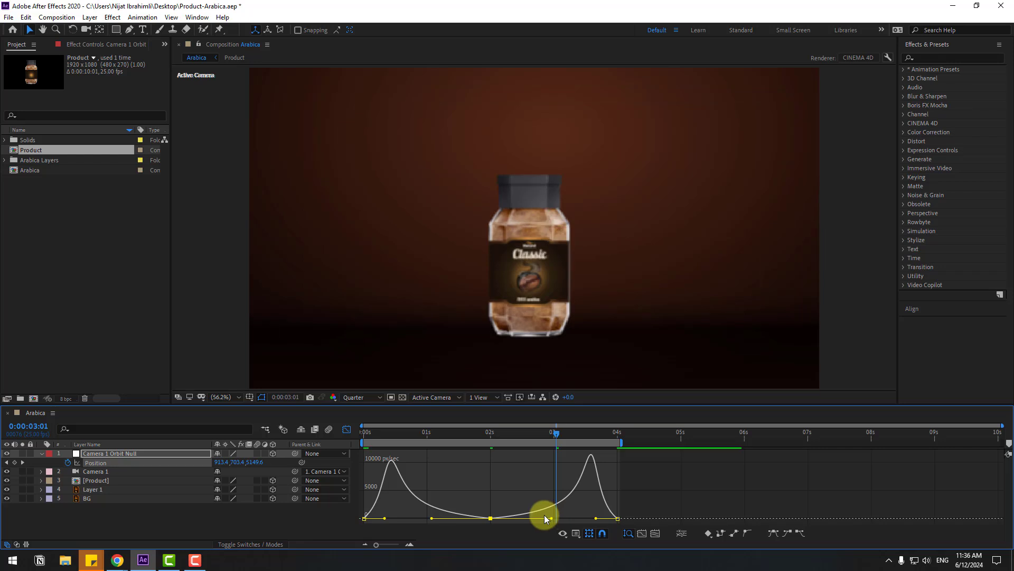
pyautogui.click(369, 439)
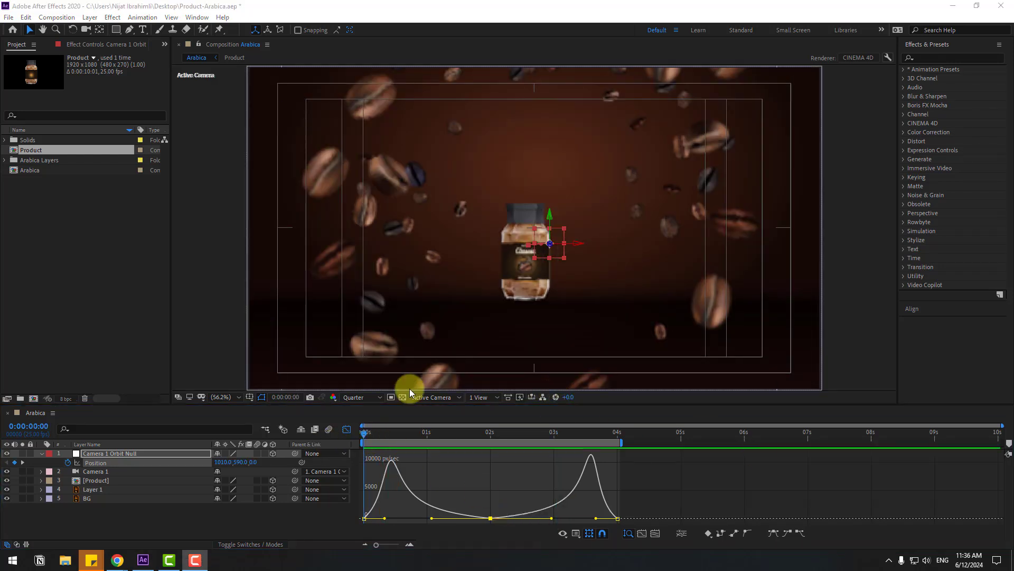
pyautogui.press('space')
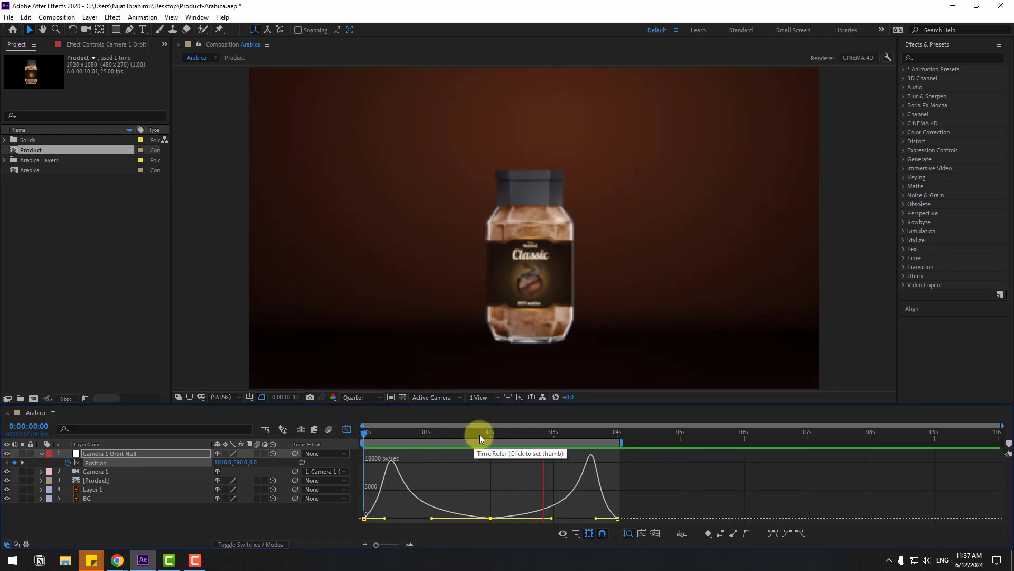
pyautogui.moveTo(385, 436); pyautogui.dragTo(365, 436)
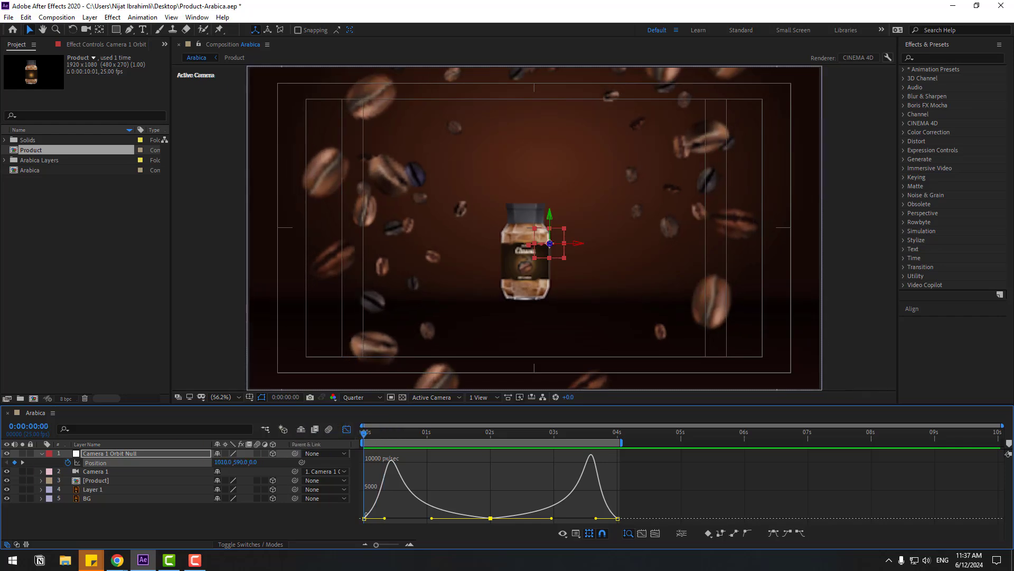
# - Enlarge the Layer 1 coffee beans slightly
pyautogui.click(96, 490)
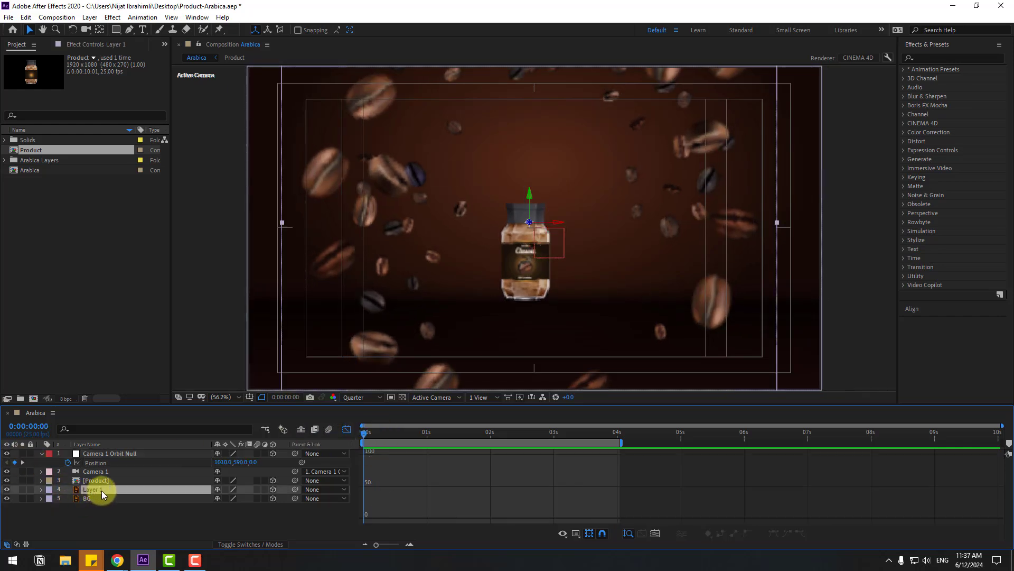
pyautogui.click(347, 429)
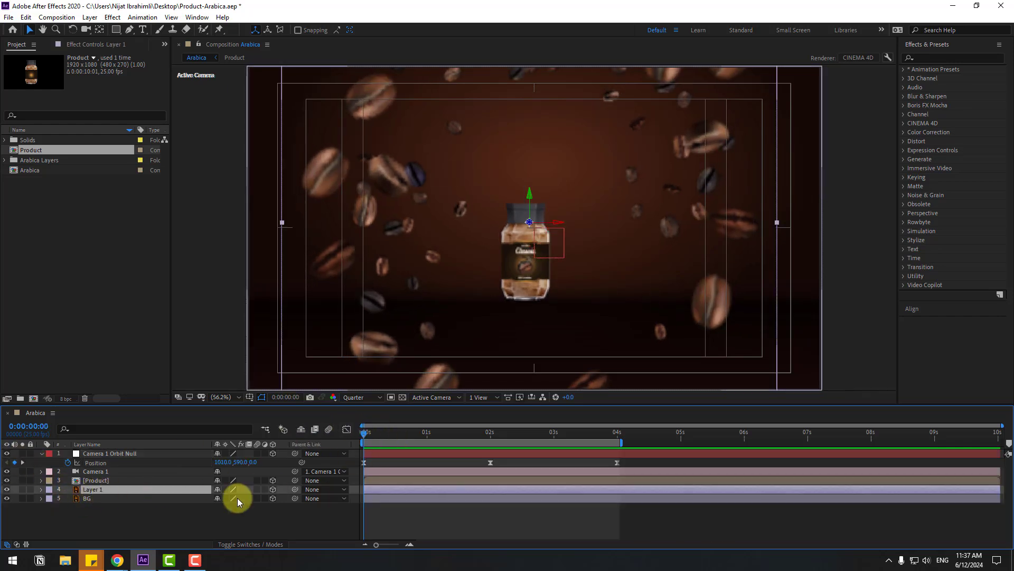
pyautogui.press('s')
pyautogui.moveTo(226, 498)
pyautogui.mouseDown()
pyautogui.moveTo(249, 500)
pyautogui.moveTo(217, 501)
pyautogui.mouseUp()
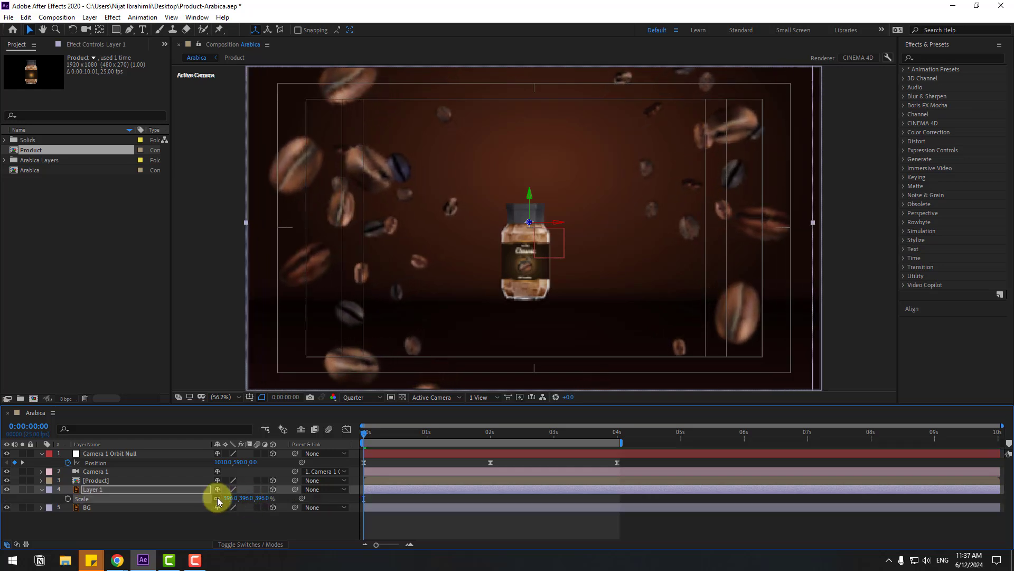
pyautogui.click(41, 490)
# - Duplicate Layer 1 into Layer 2 and move it closer to the camera at Z 5642
pyautogui.hotkey('ctrl', 'd')
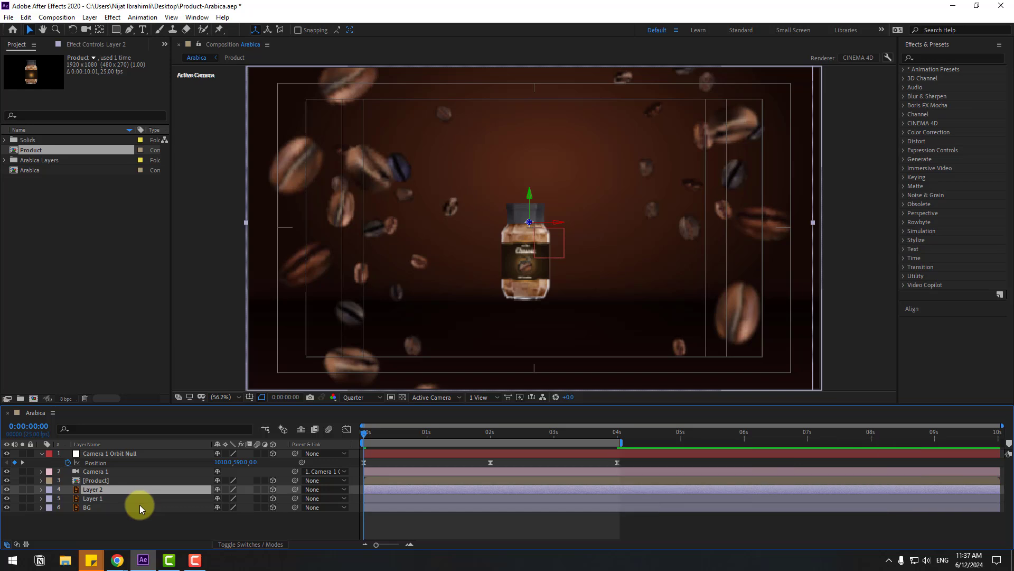
pyautogui.press('p')
pyautogui.moveTo(254, 502); pyautogui.dragTo(339, 481)
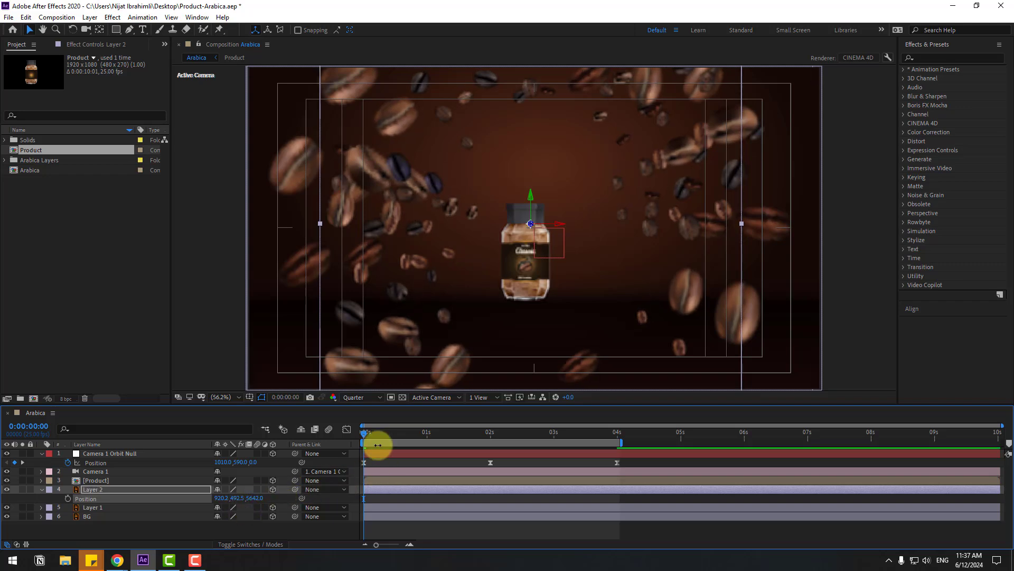
pyautogui.moveTo(370, 433); pyautogui.dragTo(339, 437)
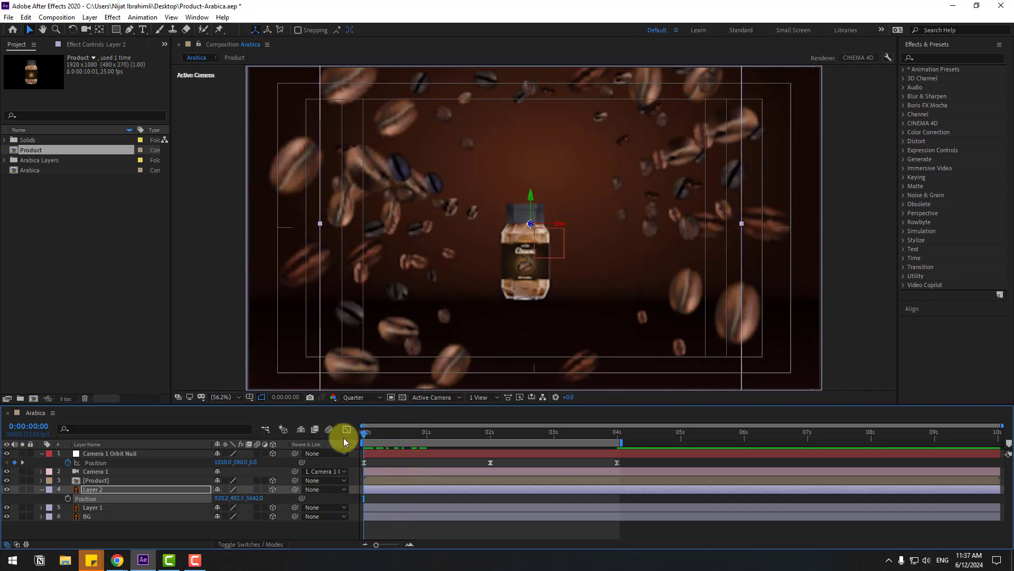
# - Flip Layer 2 horizontally and set its scale to -283, 283, 283%
pyautogui.rightClick(98, 491)
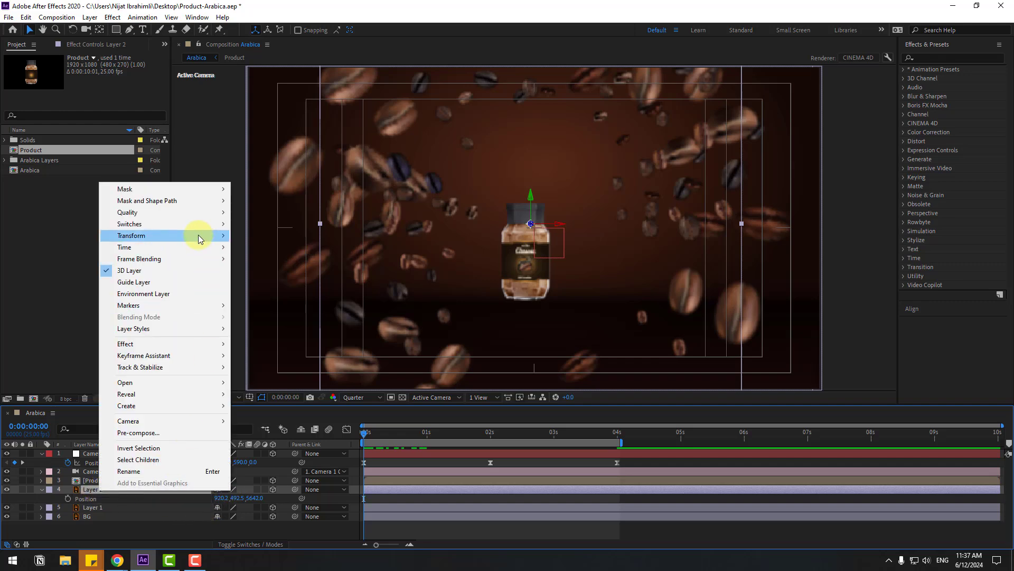
pyautogui.moveTo(198, 235)
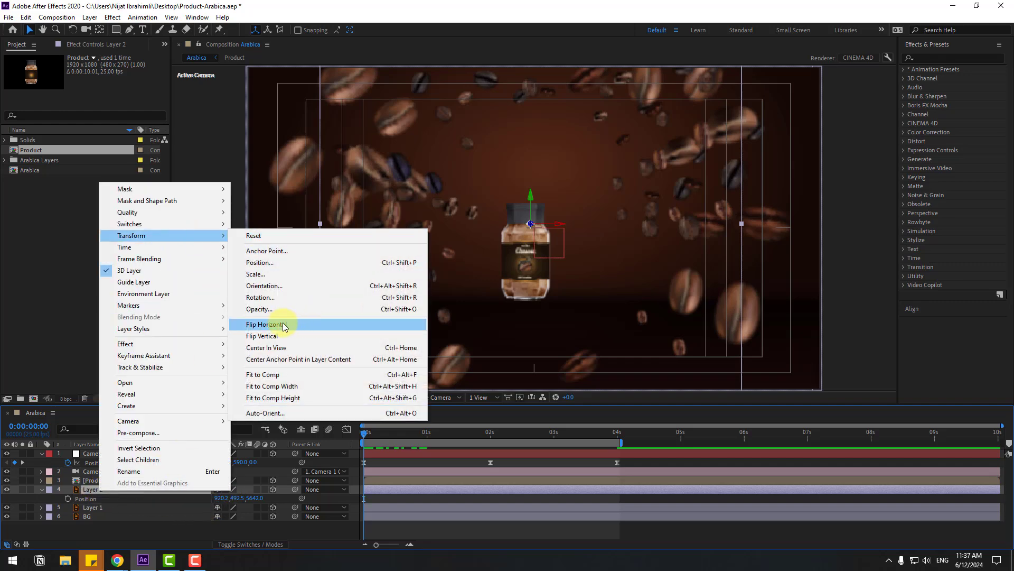
pyautogui.click(283, 325)
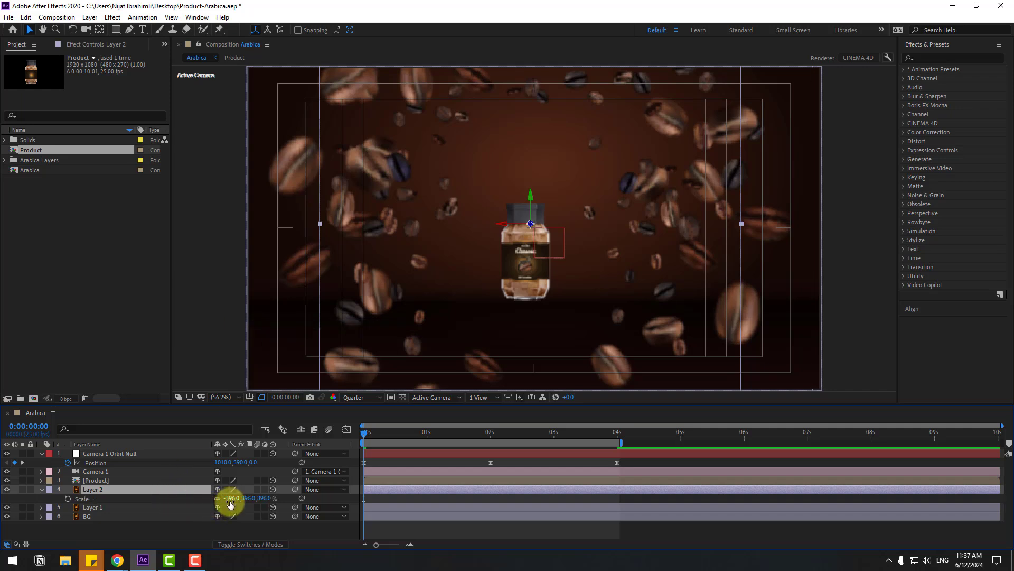
pyautogui.moveTo(230, 499); pyautogui.dragTo(279, 494)
pyautogui.moveTo(388, 435); pyautogui.dragTo(490, 429)
# - Duplicate Layer 2 as Layer 3 and push its Position Z much nearer the camera
pyautogui.click(93, 490)
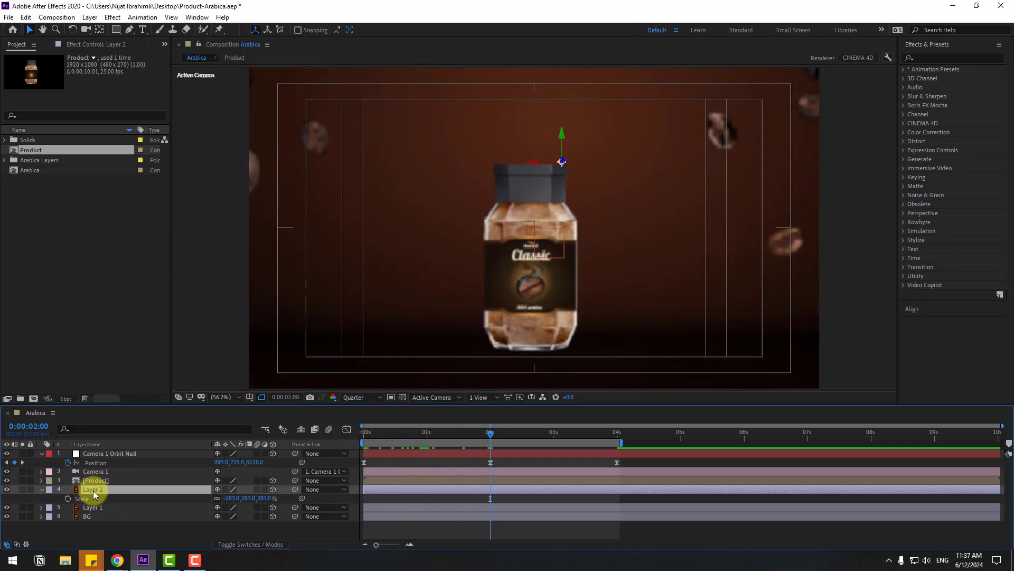
pyautogui.hotkey('ctrl', 'd')
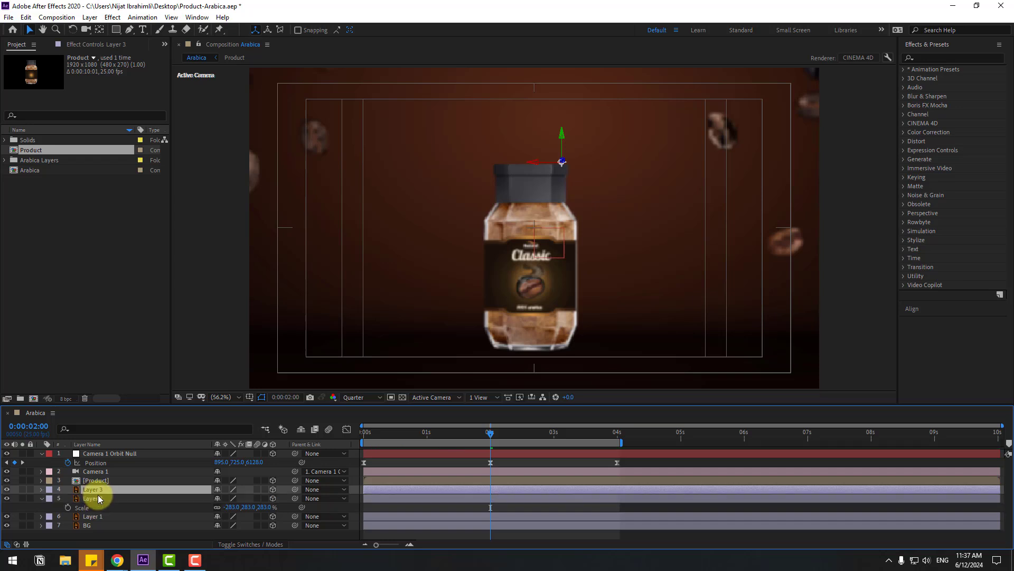
pyautogui.press('p')
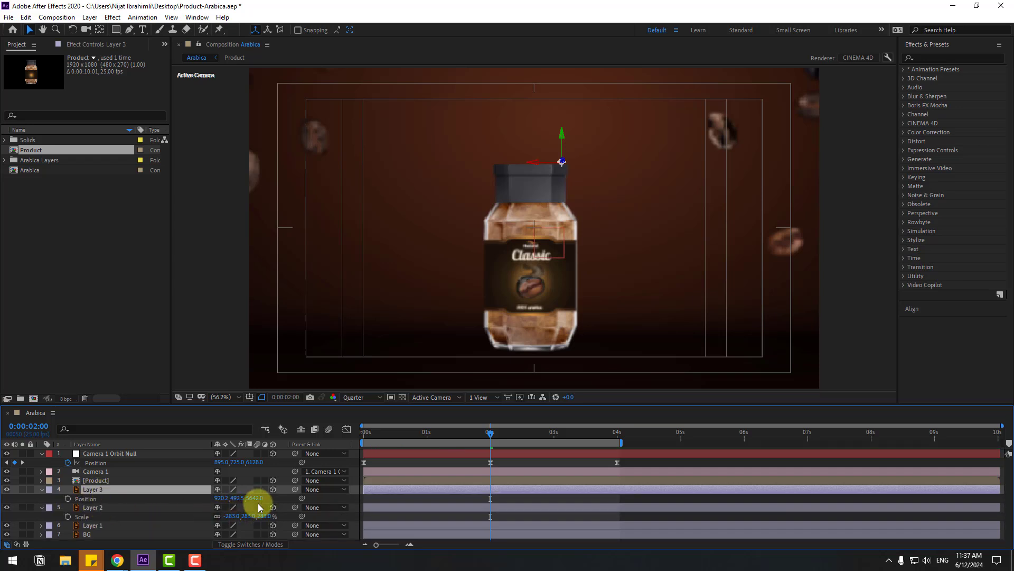
pyautogui.moveTo(257, 504); pyautogui.dragTo(395, 477)
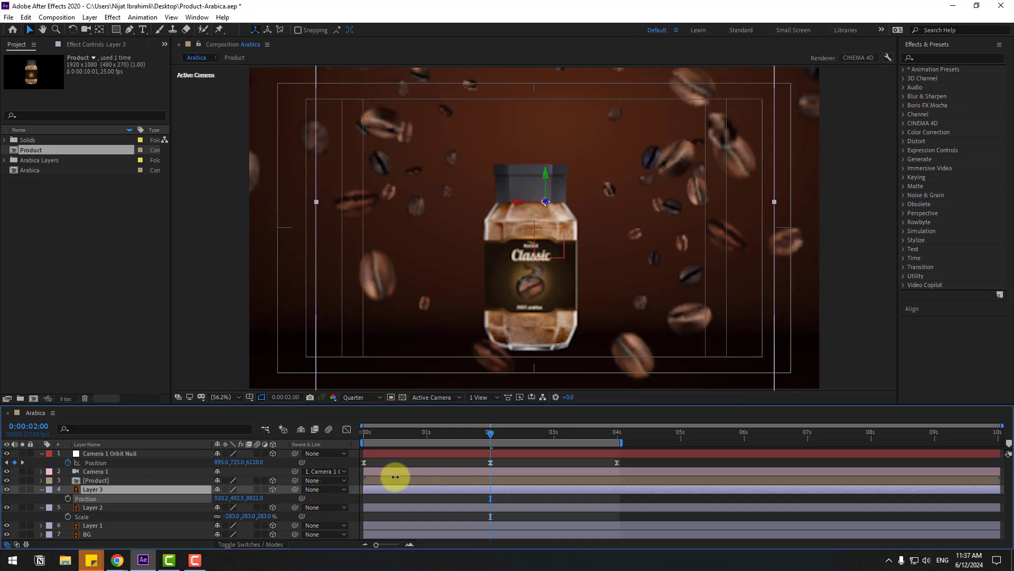
pyautogui.moveTo(491, 432); pyautogui.dragTo(324, 441)
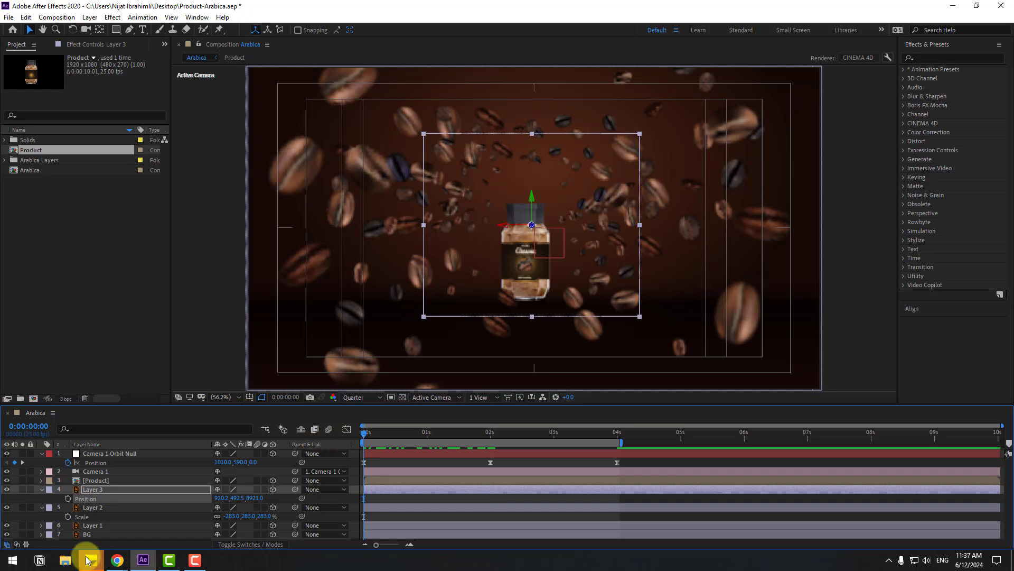
# - Scale Layer 1 to 471% and Layer 2 to 323%
pyautogui.click(86, 525)
pyautogui.press('s')
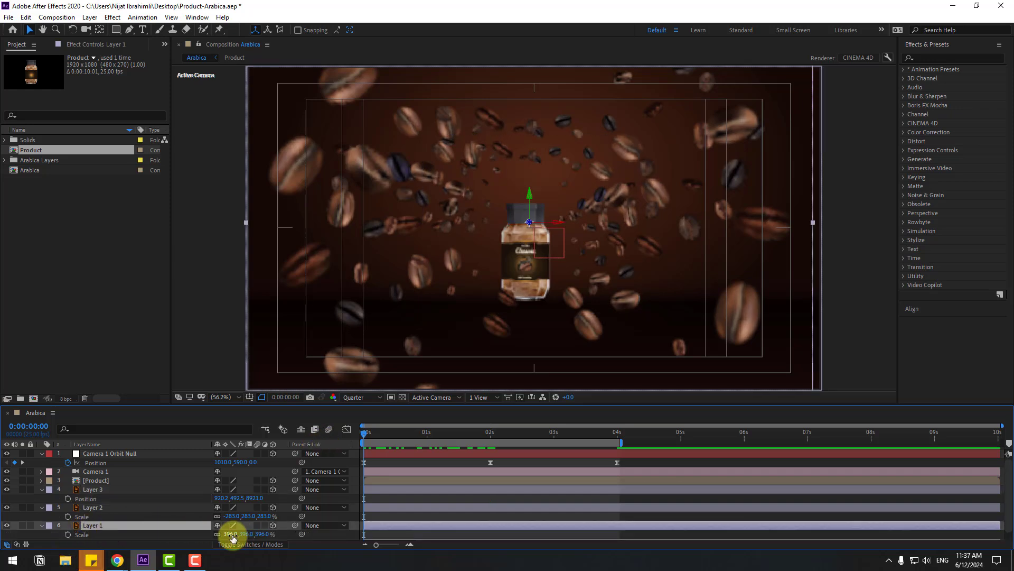
pyautogui.moveTo(240, 535); pyautogui.dragTo(263, 534)
pyautogui.click(107, 508)
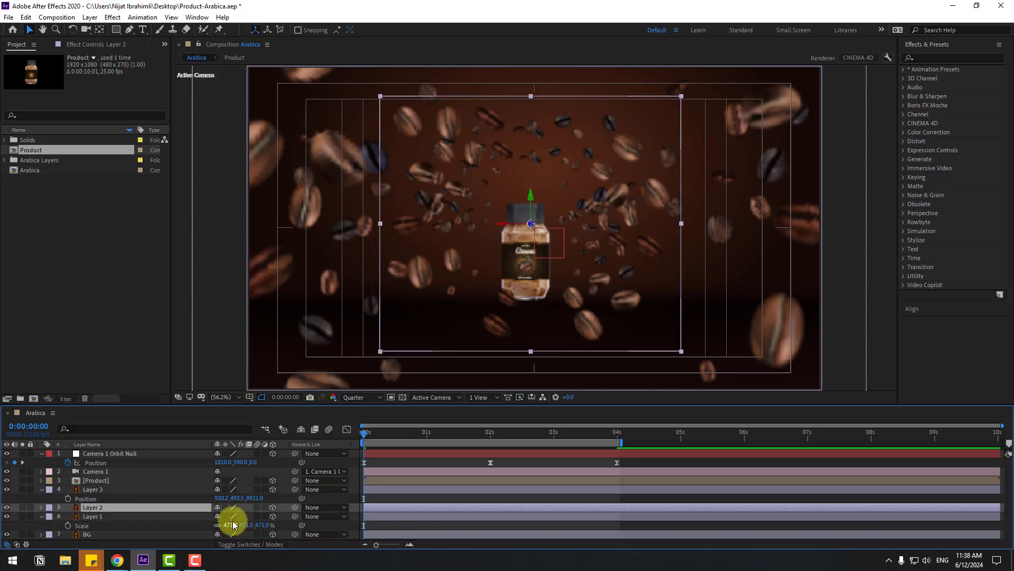
pyautogui.moveTo(232, 515); pyautogui.dragTo(269, 503)
pyautogui.moveTo(370, 435); pyautogui.dragTo(493, 436)
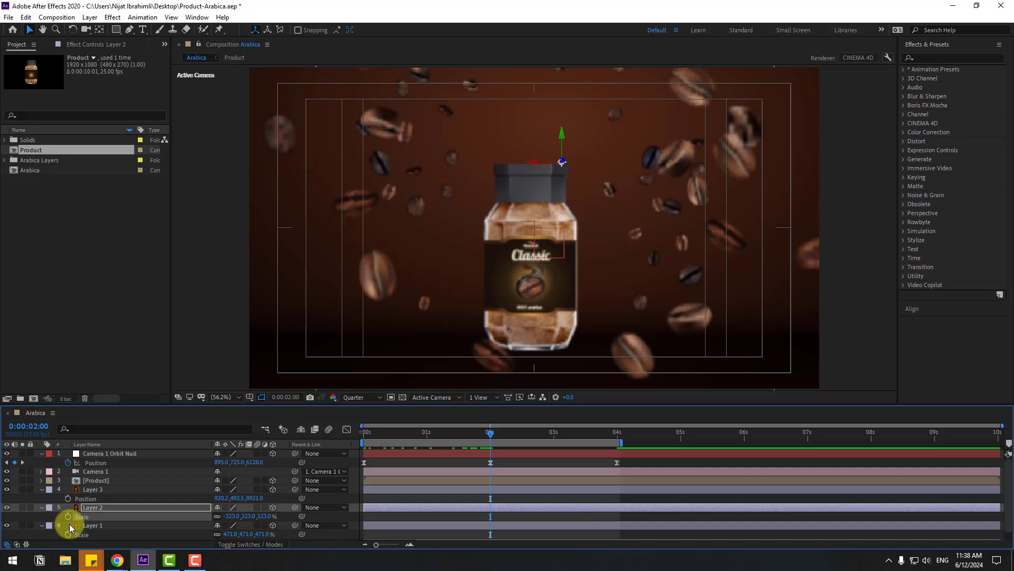
pyautogui.click(94, 491)
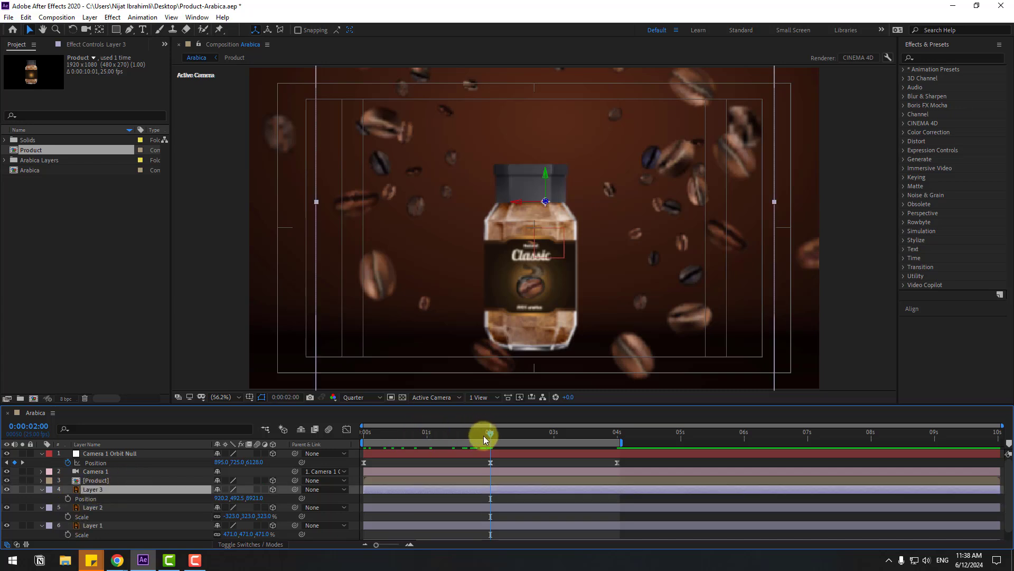
# - Keyframe Layer 3's Position at 0s, 2s and 4s, with Z 8921 at 4 seconds
pyautogui.moveTo(483, 435); pyautogui.dragTo(359, 439)
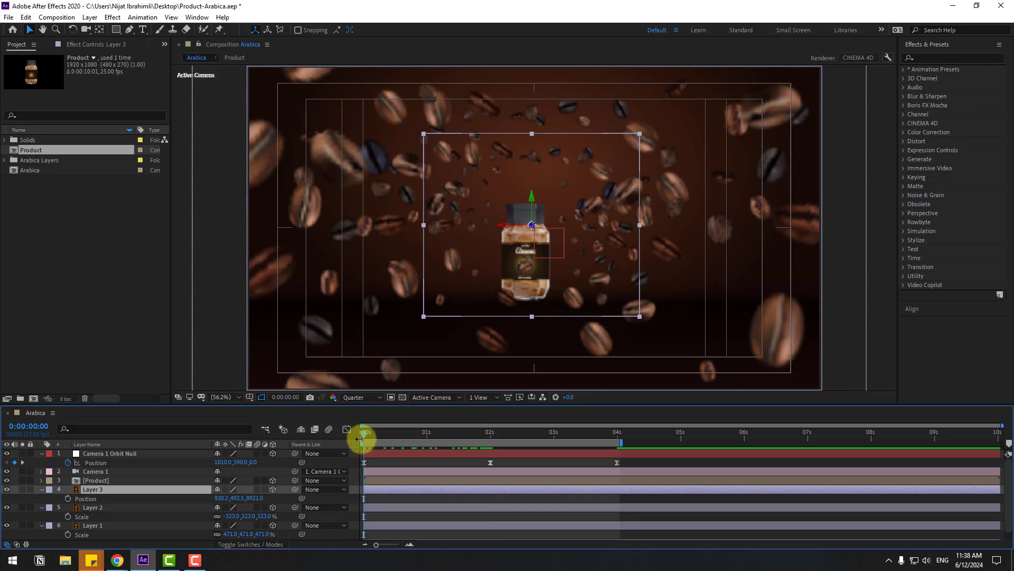
pyautogui.click(67, 499)
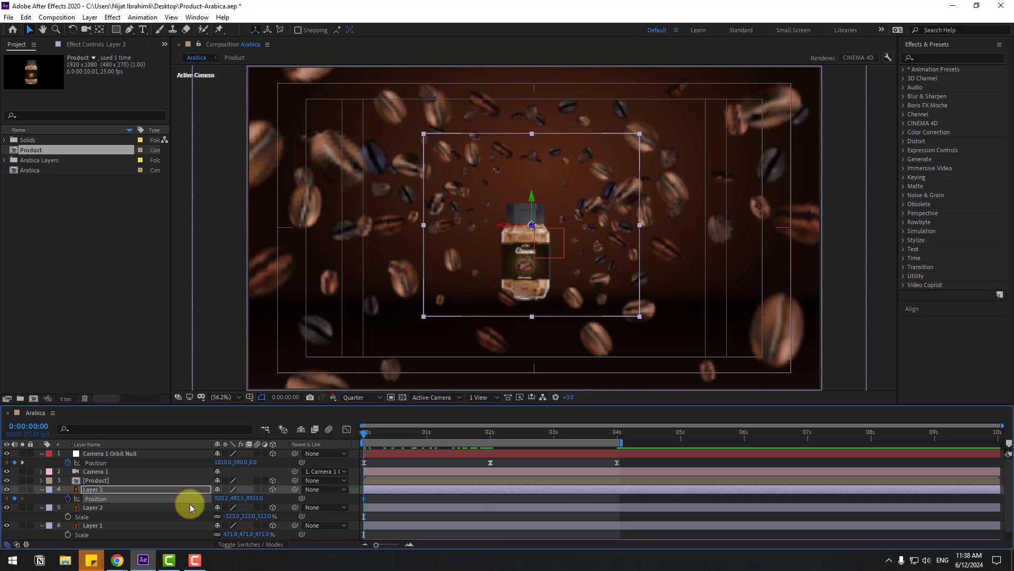
pyautogui.moveTo(465, 435); pyautogui.dragTo(491, 436)
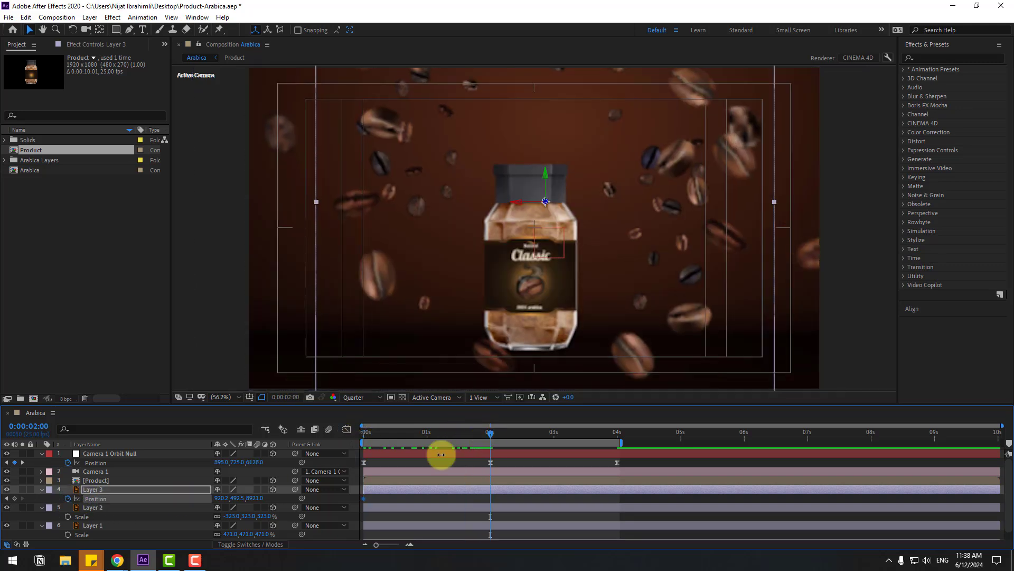
pyautogui.moveTo(253, 499); pyautogui.dragTo(79, 516)
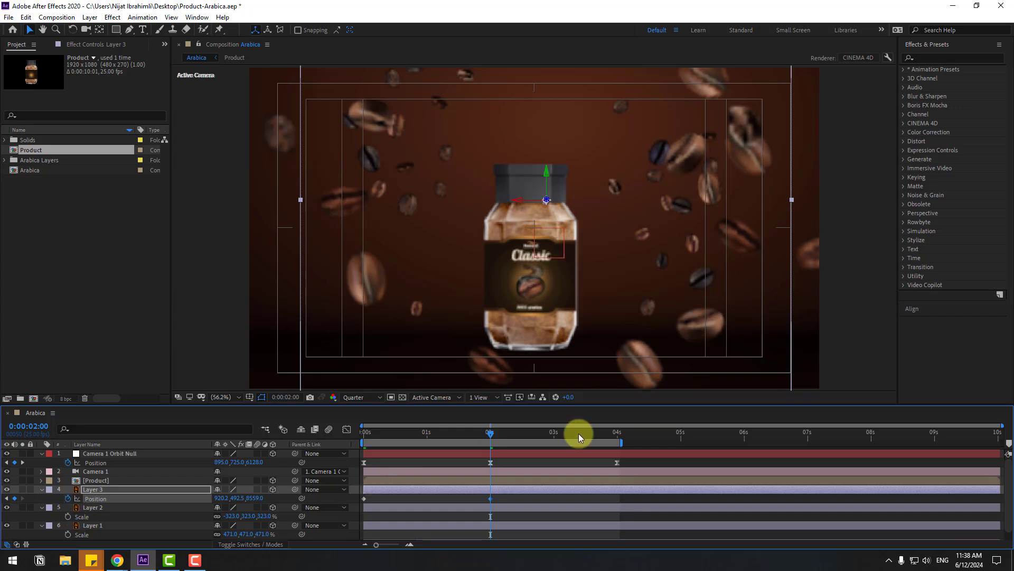
pyautogui.moveTo(592, 432); pyautogui.dragTo(617, 433)
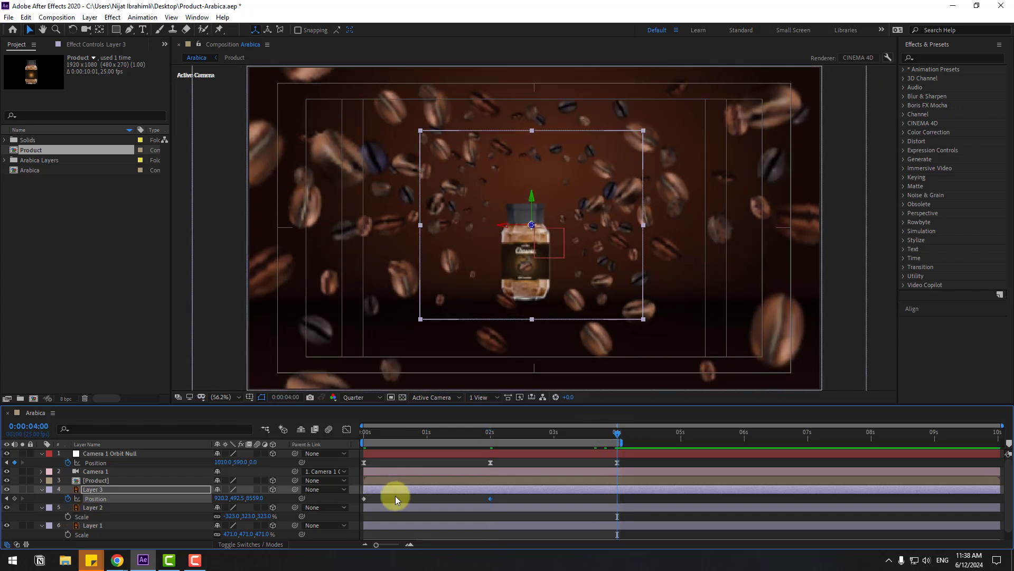
pyautogui.click(366, 499)
pyautogui.hotkey('ctrl', 'c')
pyautogui.hotkey('ctrl', 'v')
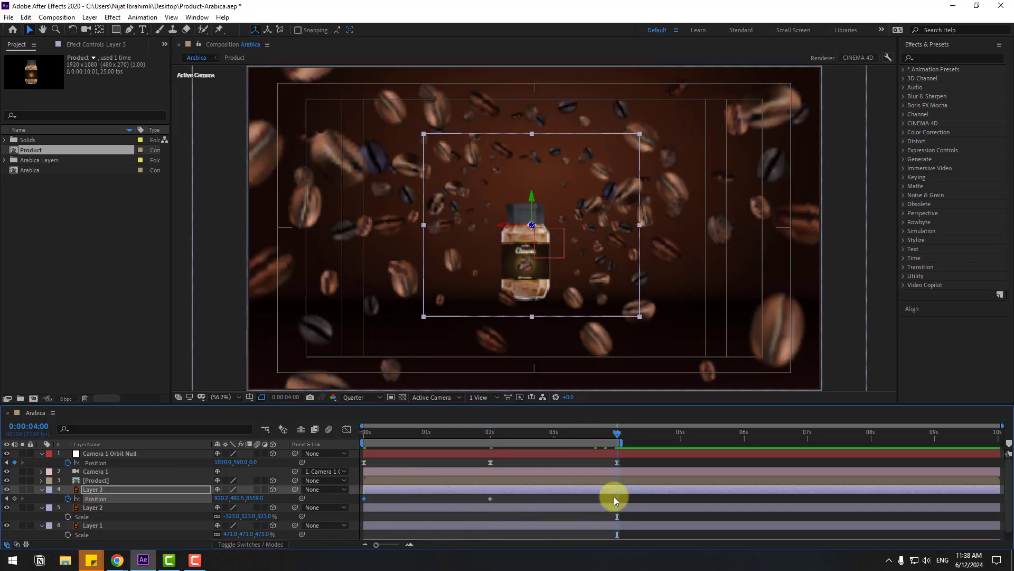
# - Apply Easy Ease to Layer 3's three Position keyframes and preview the animation
pyautogui.moveTo(627, 496); pyautogui.dragTo(356, 508)
pyautogui.rightClick(363, 498)
pyautogui.moveTo(455, 552)
pyautogui.click(534, 423)
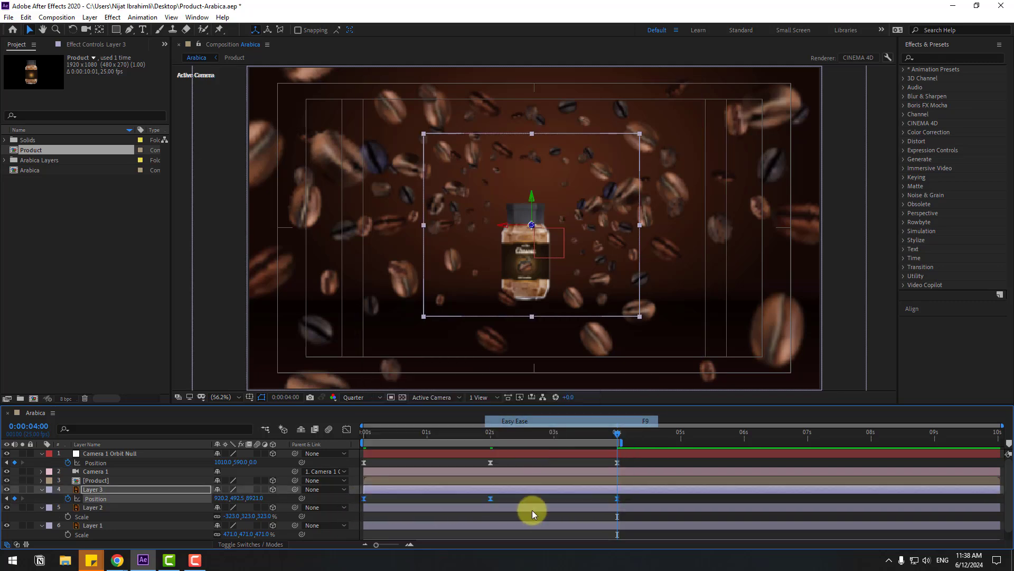
pyautogui.click(529, 499)
pyautogui.press('space')
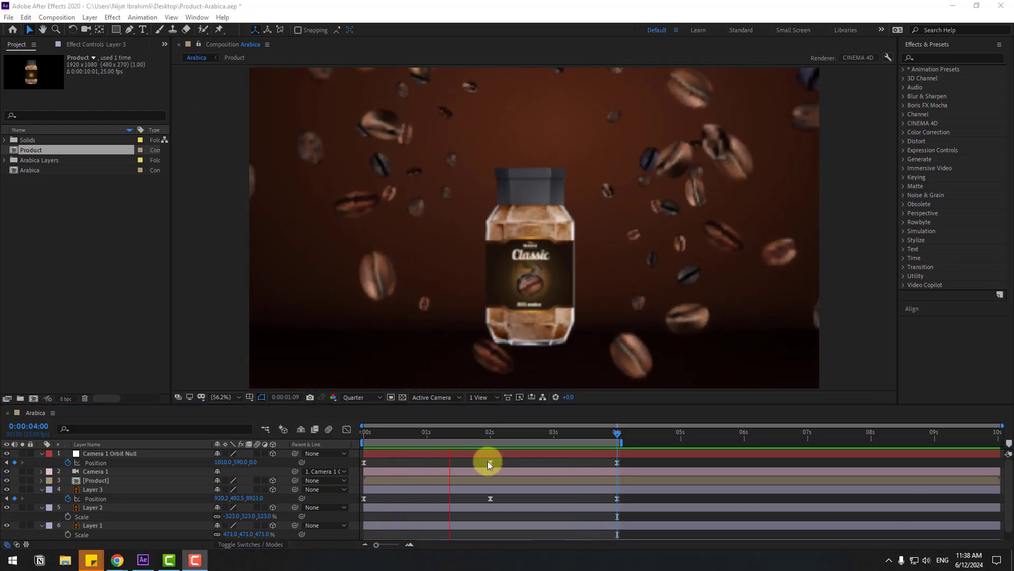
pyautogui.click(491, 433)
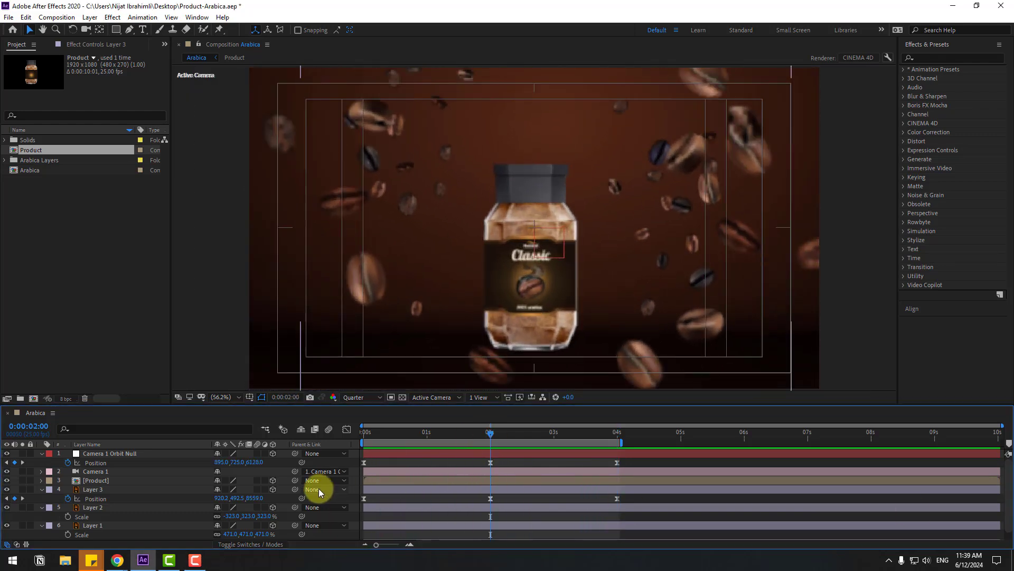
# - Select only Layer 3's 2-second Position keyframe
pyautogui.click(94, 488)
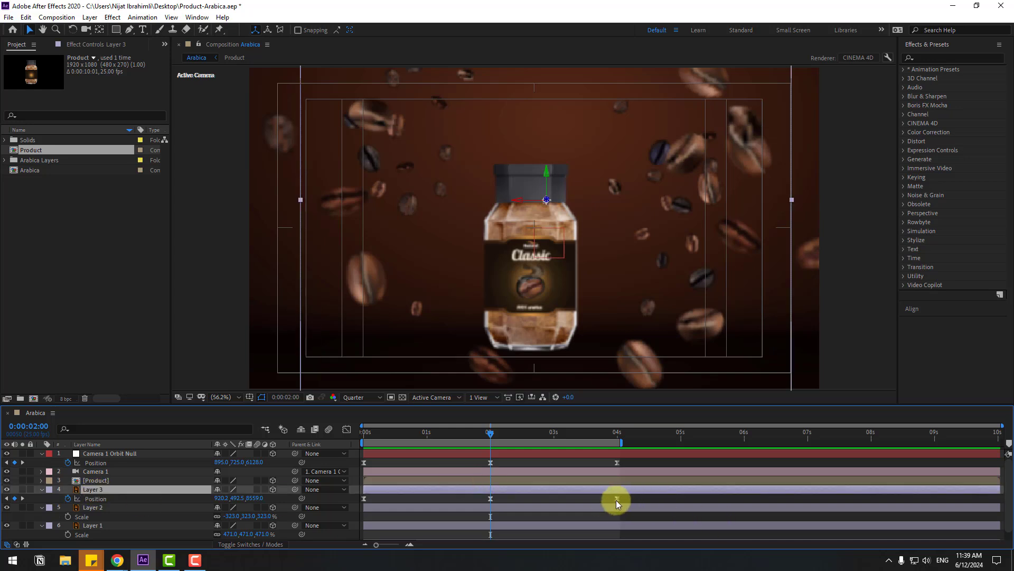
pyautogui.moveTo(631, 497); pyautogui.dragTo(350, 505)
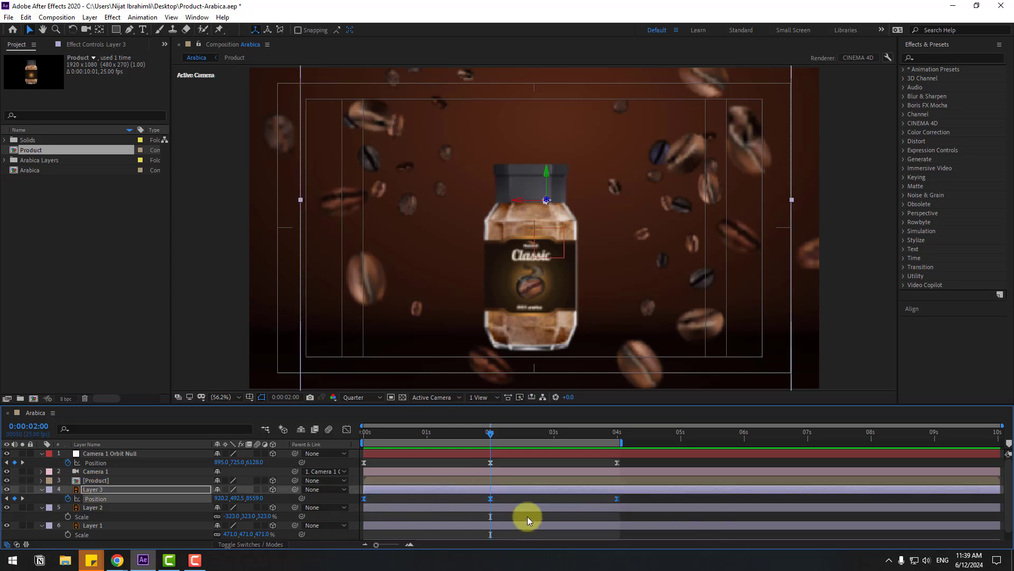
pyautogui.click(490, 498)
# - Move Layer 3's middle Position keyframe to about 2.7 seconds and view its speed graph
pyautogui.moveTo(490, 497); pyautogui.dragTo(543, 494)
pyautogui.click(347, 429)
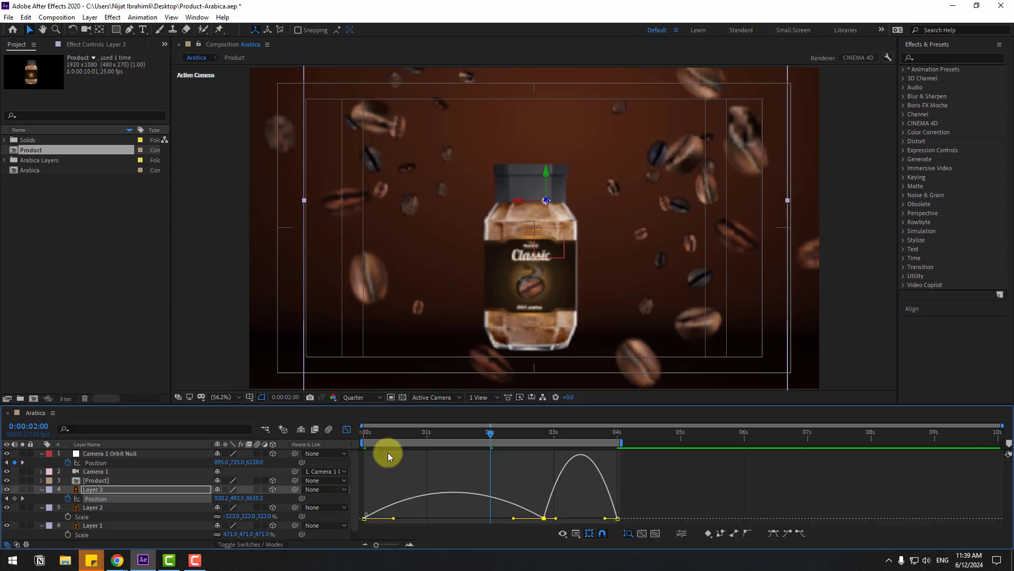
pyautogui.moveTo(378, 498); pyautogui.dragTo(428, 522)
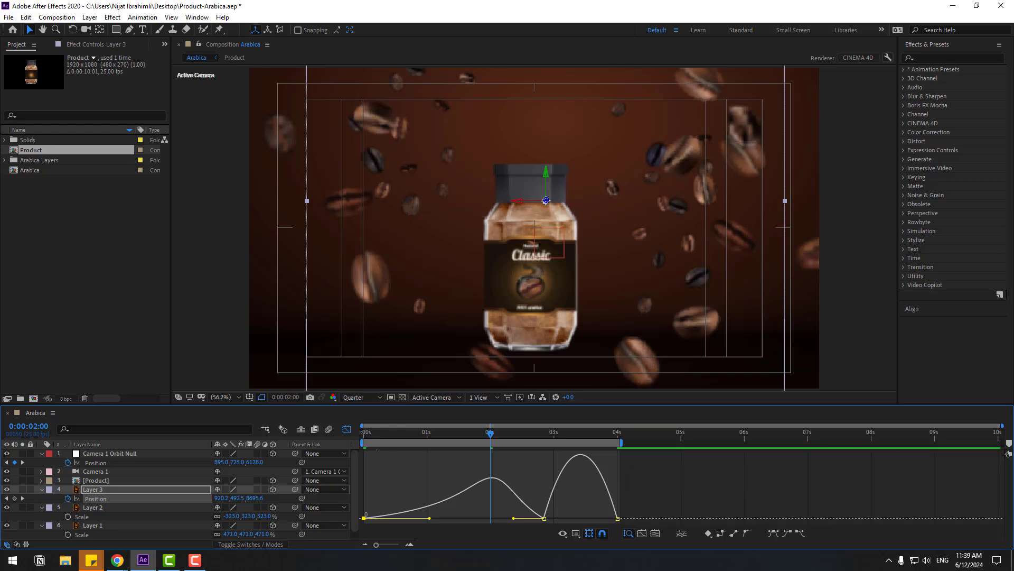
pyautogui.press('space')
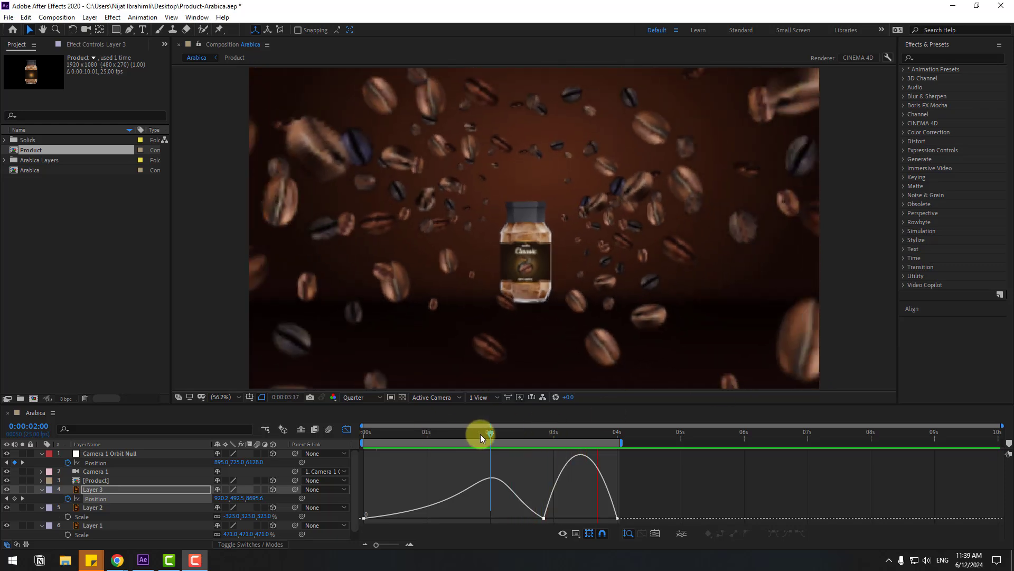
pyautogui.click(480, 433)
pyautogui.moveTo(487, 434)
pyautogui.mouseDown()
pyautogui.moveTo(527, 436)
pyautogui.moveTo(503, 436)
pyautogui.mouseUp()
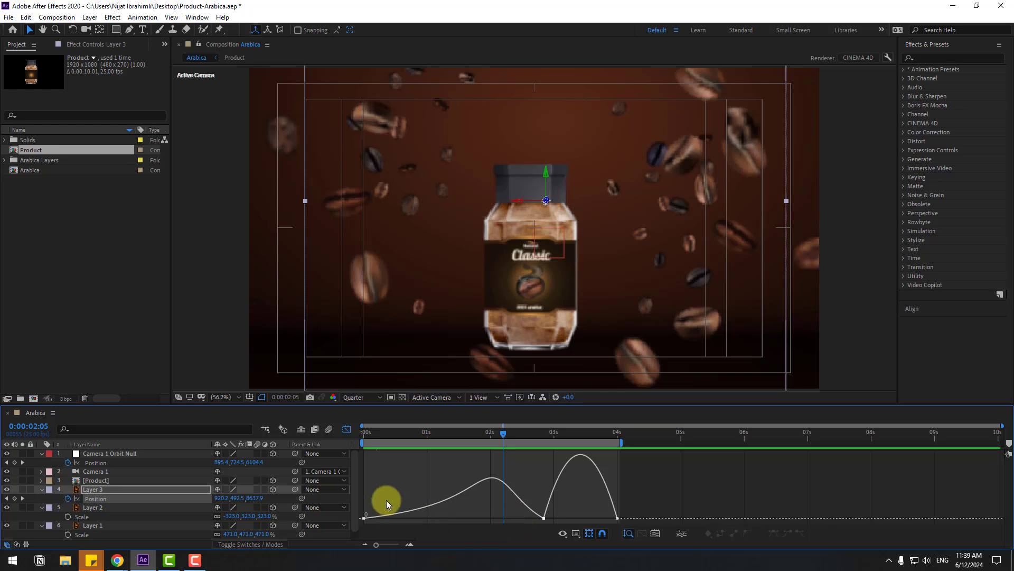
# - Increase the easing influence on the first and second speed-curve keyframes
pyautogui.doubleClick(392, 512)
pyautogui.moveTo(430, 518); pyautogui.dragTo(444, 518)
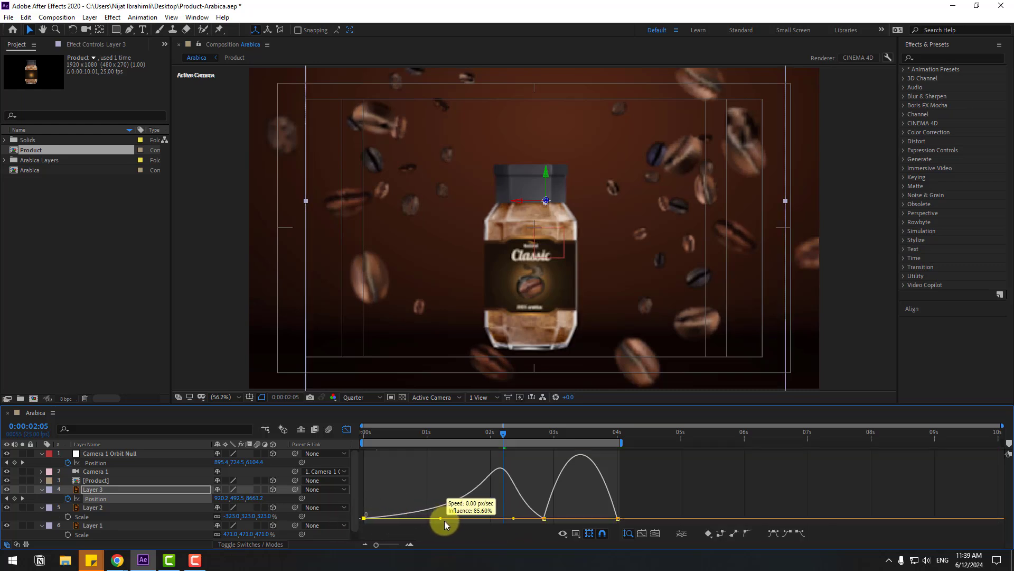
pyautogui.moveTo(548, 520); pyautogui.dragTo(576, 517)
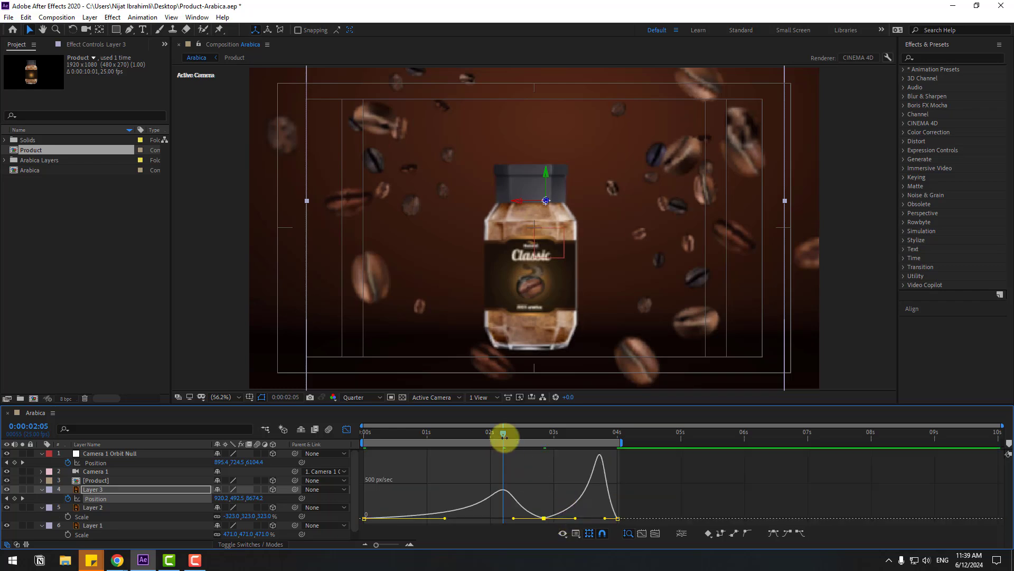
pyautogui.moveTo(503, 435); pyautogui.dragTo(425, 440)
# - Show Z Rotation for Layers 1–3 and set their starting rotation keyframes at 0s
pyautogui.click(347, 430)
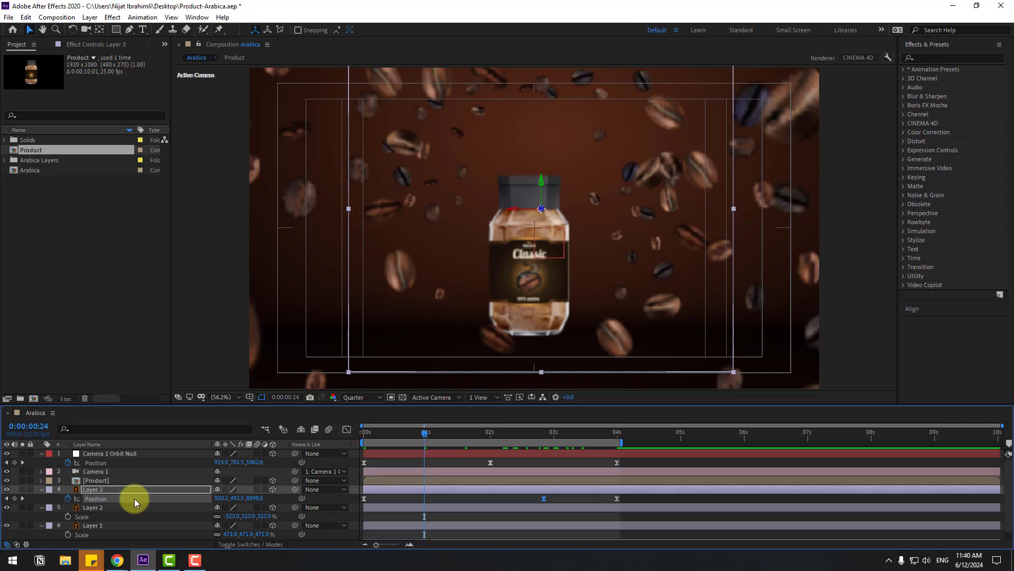
pyautogui.click(41, 489)
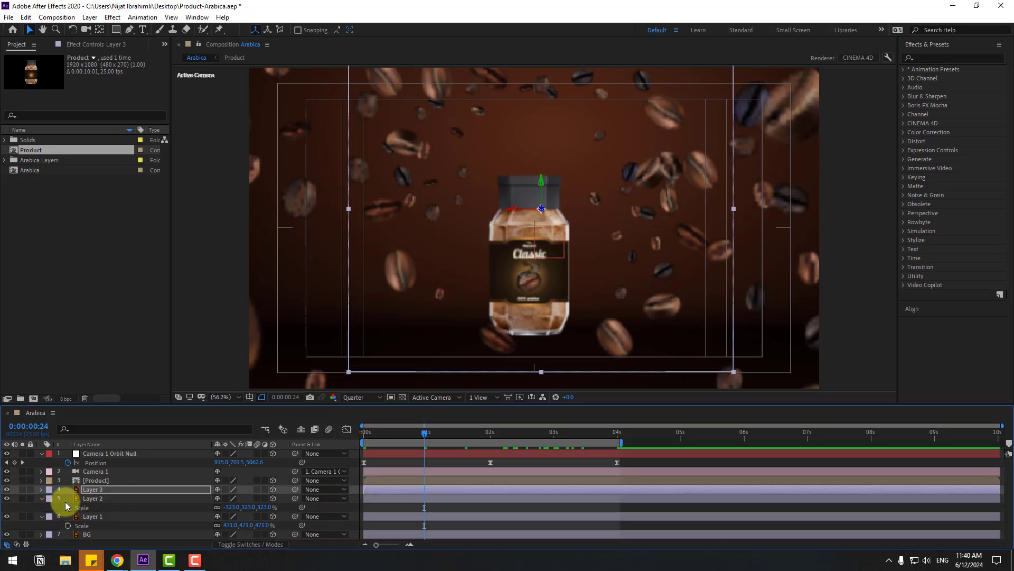
pyautogui.click(42, 498)
pyautogui.click(42, 507)
pyautogui.click(91, 506)
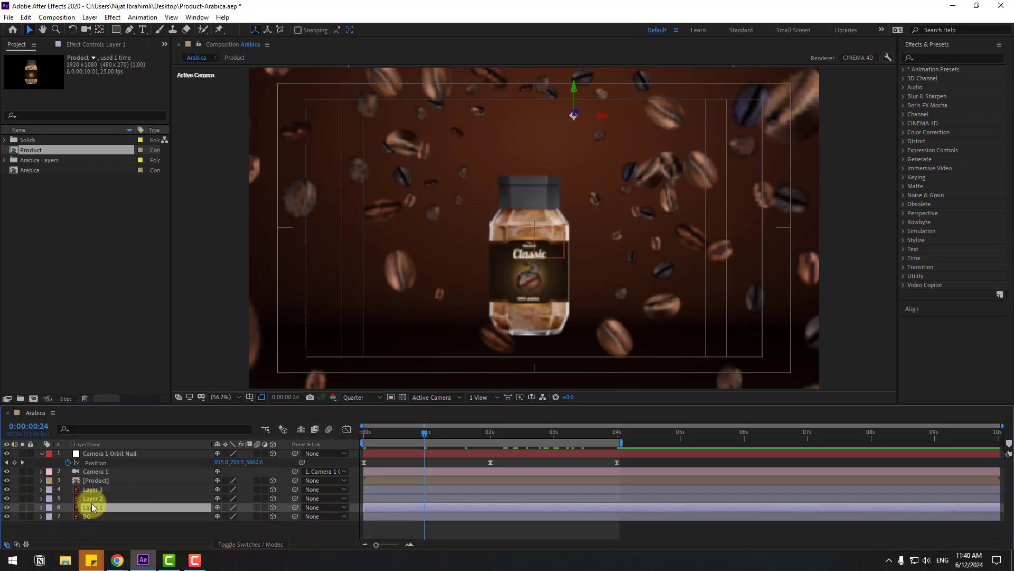
pyautogui.keyDown('shift'); pyautogui.click(93, 489); pyautogui.keyUp('shift')
pyautogui.press('r')
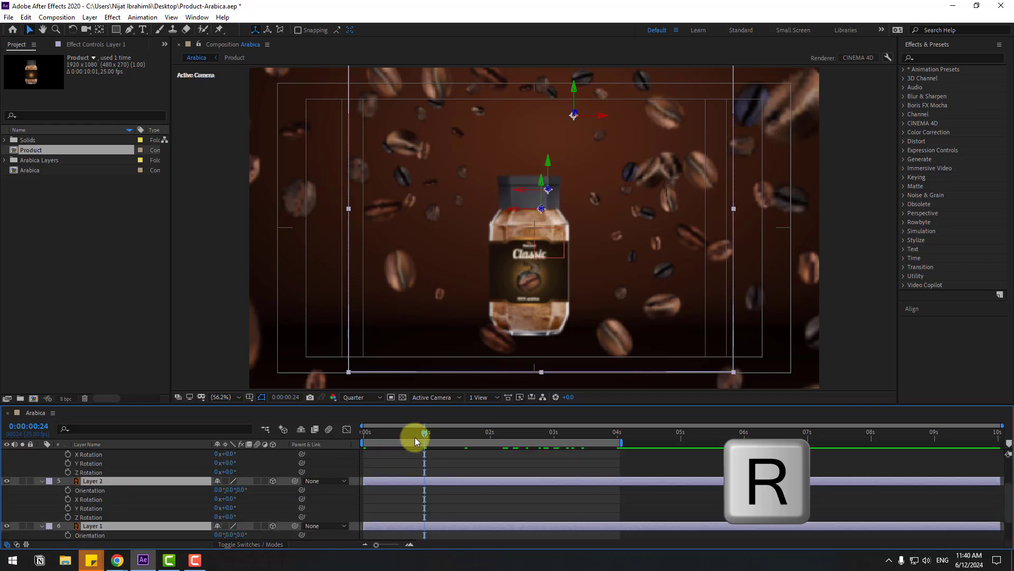
pyautogui.click(394, 432)
pyautogui.moveTo(383, 433); pyautogui.dragTo(350, 434)
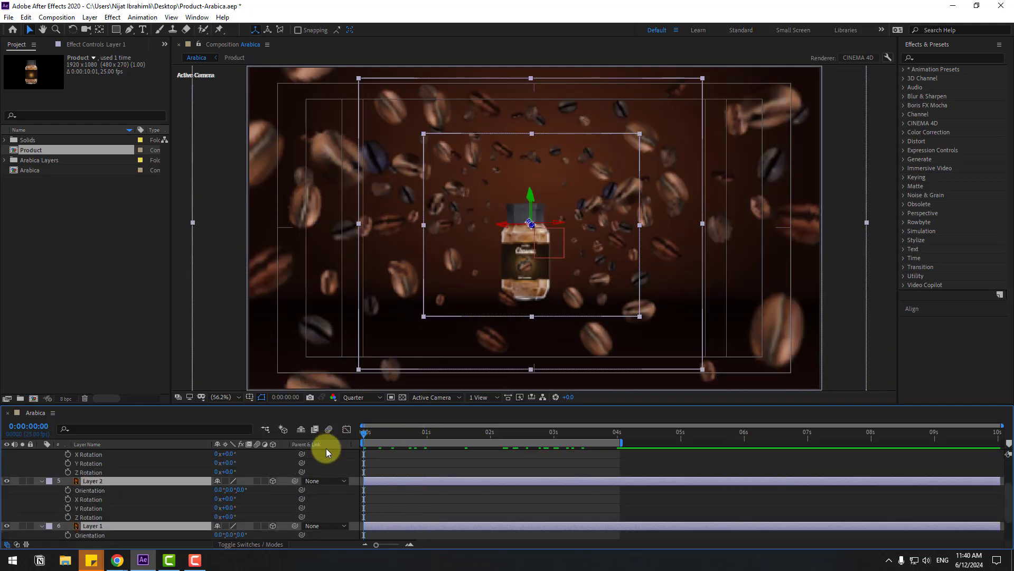
pyautogui.click(67, 517)
# - At 2 seconds rotate Layer 3 to 20°, Layer 2 to 25° and Layer 1 to 35°
pyautogui.scroll(3, 475, 431)
pyautogui.moveTo(474, 431); pyautogui.dragTo(489, 435)
pyautogui.scroll(-5, 522, 487)
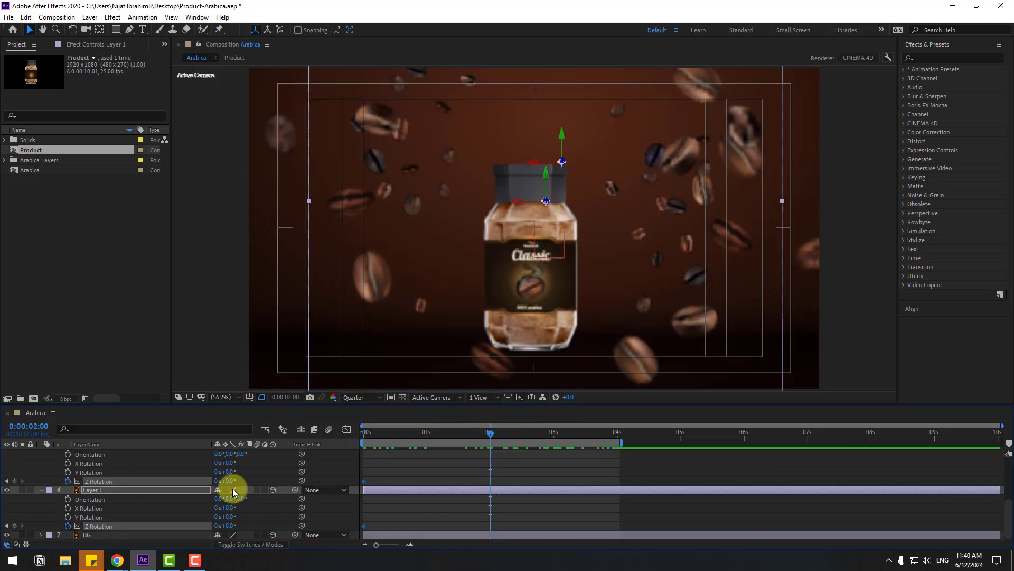
pyautogui.scroll(5, 249, 478)
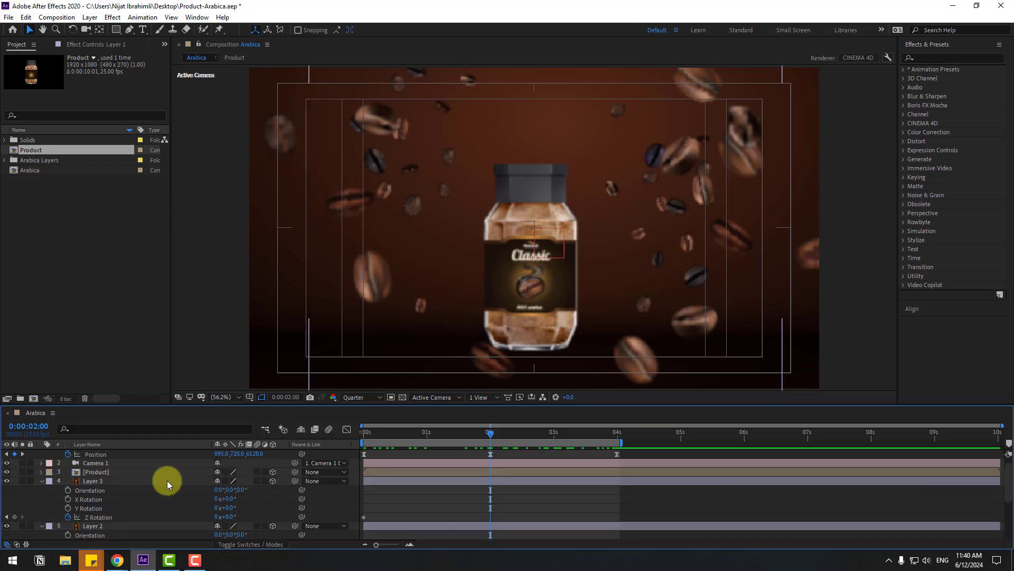
pyautogui.click(93, 481)
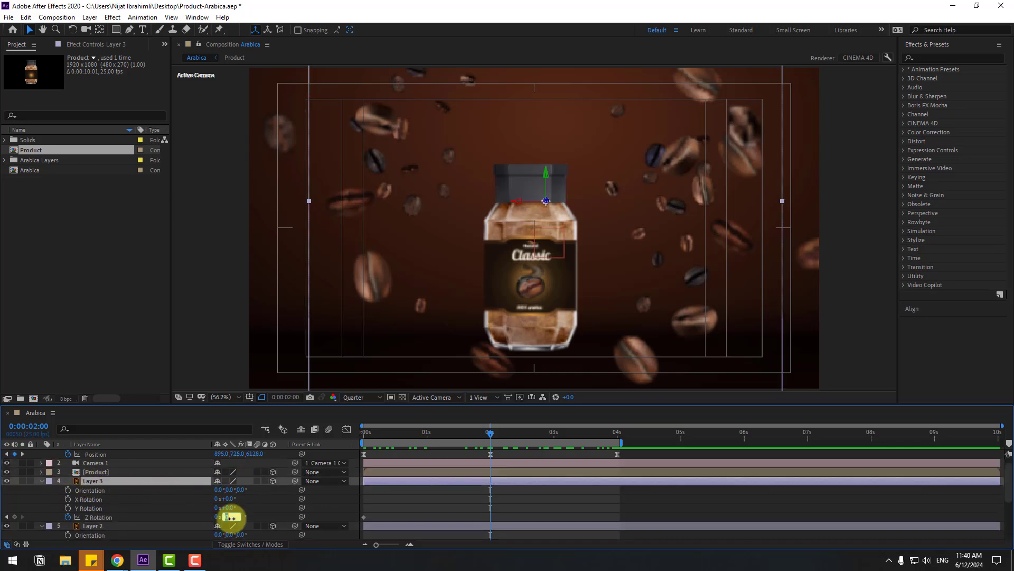
pyautogui.moveTo(233, 520); pyautogui.dragTo(257, 506)
pyautogui.scroll(-2, 258, 508)
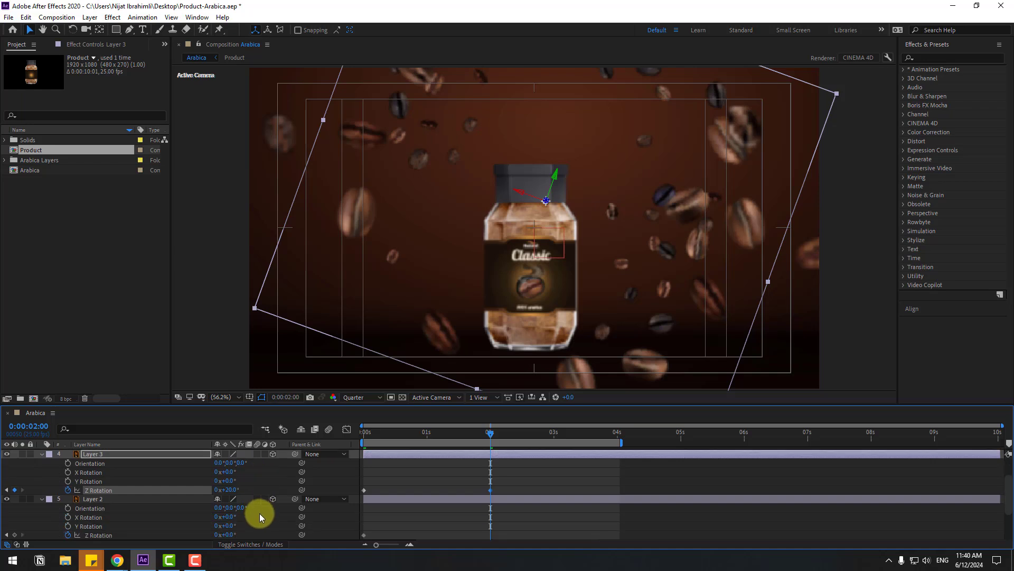
pyautogui.click(102, 473)
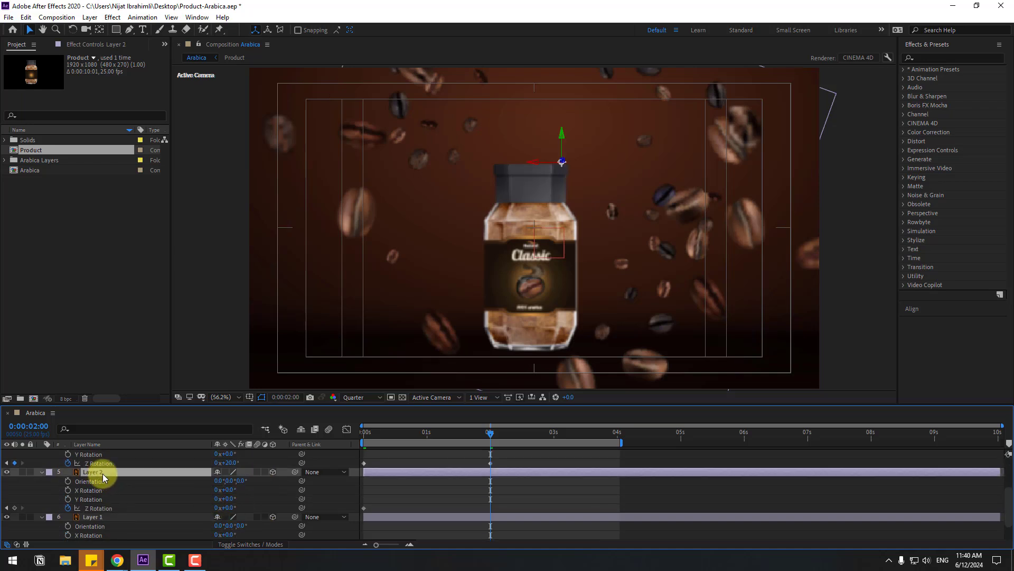
pyautogui.moveTo(231, 511); pyautogui.dragTo(259, 517)
pyautogui.scroll(-1, 258, 515)
pyautogui.click(227, 526)
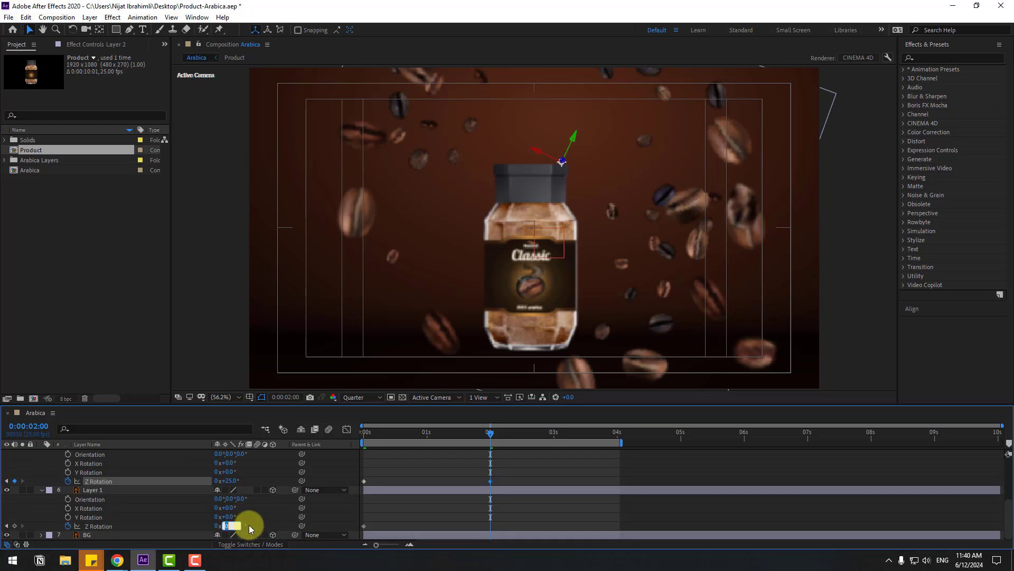
pyautogui.write('35')
pyautogui.press('Return')
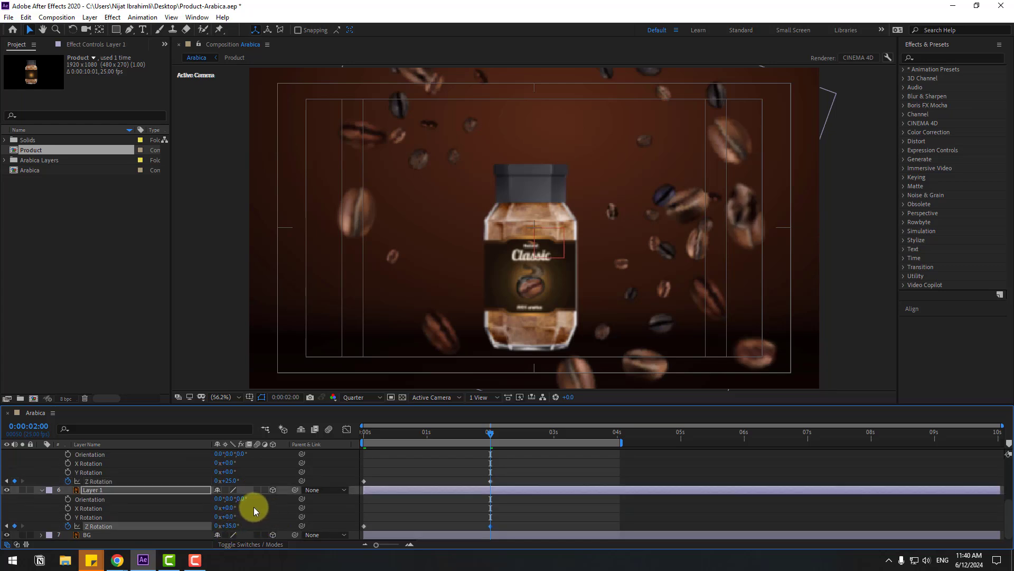
# - Preview, then key Z Rotation back to 0° on Layers 3, 2 and 1 at 4 seconds
pyautogui.moveTo(486, 436); pyautogui.dragTo(381, 439)
pyautogui.press('space')
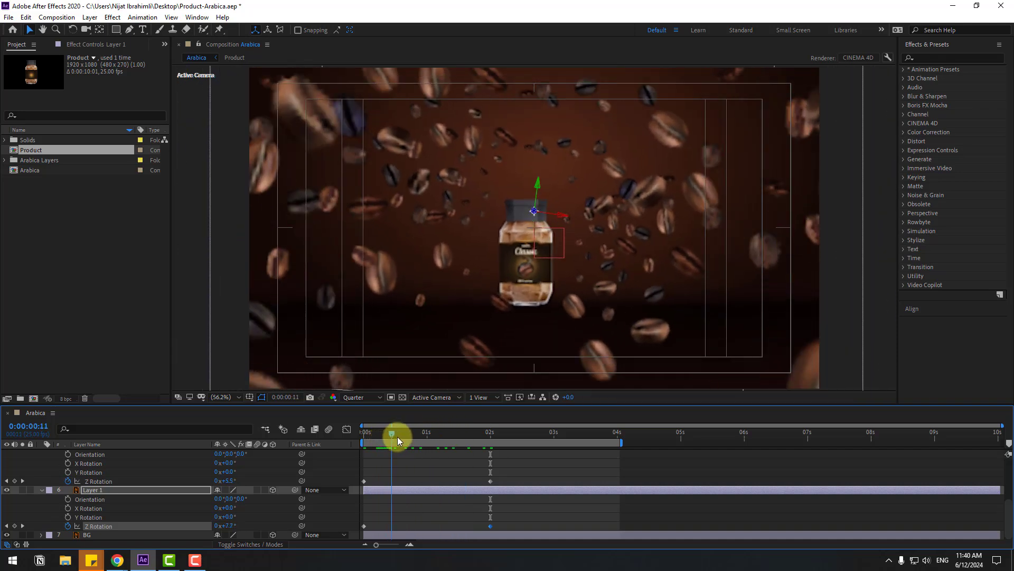
pyautogui.click(613, 433)
pyautogui.scroll(3, 624, 472)
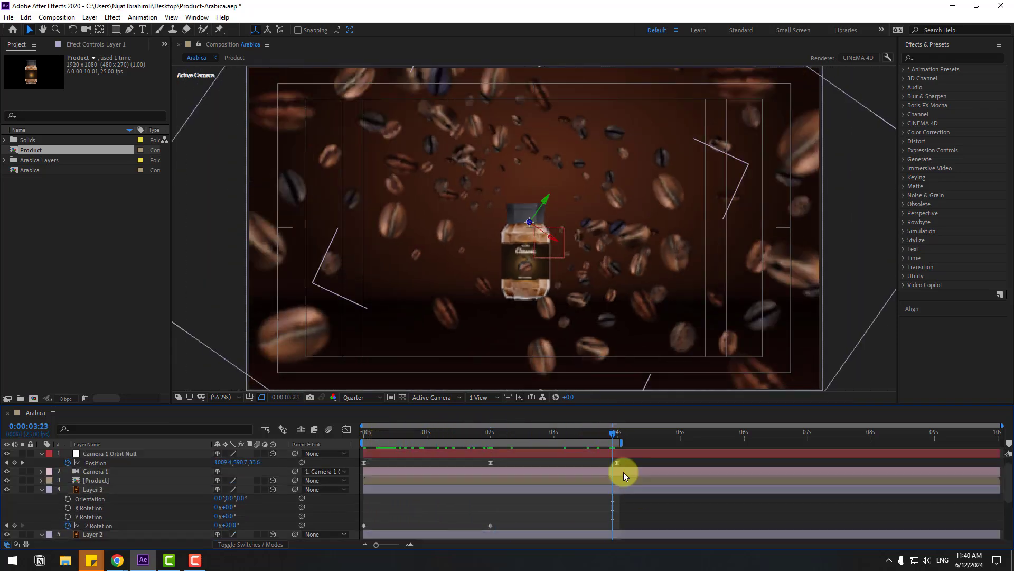
pyautogui.click(617, 433)
pyautogui.scroll(-3, 587, 460)
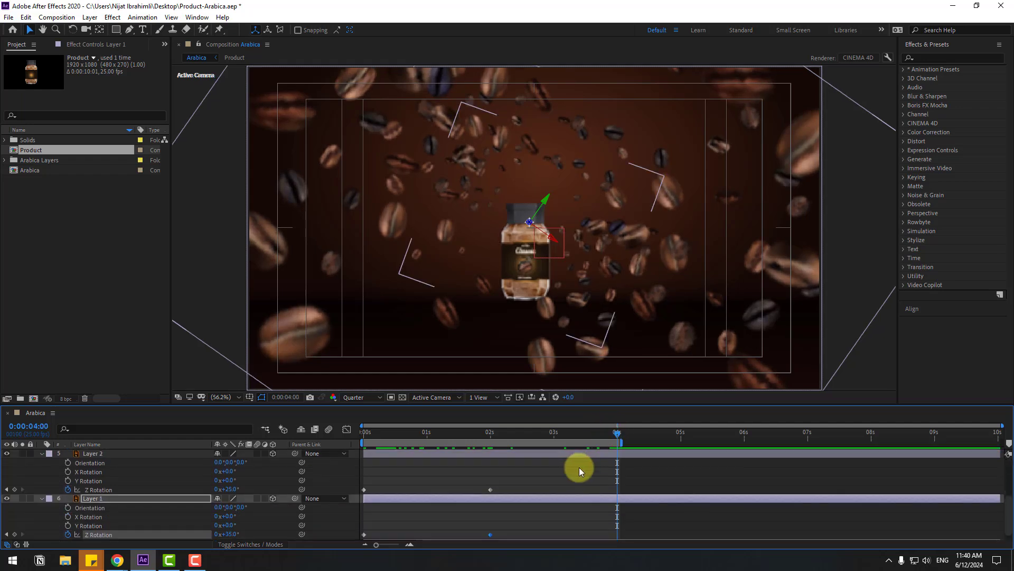
pyautogui.click(364, 498)
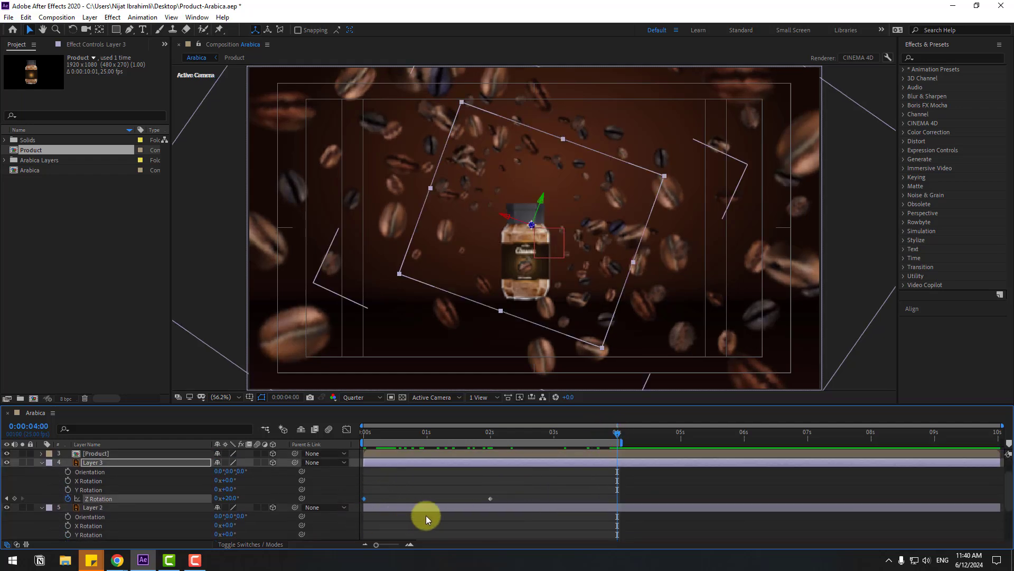
pyautogui.scroll(-5, 426, 515)
pyautogui.click(364, 490)
pyautogui.hotkey('ctrl', 'c')
pyautogui.hotkey('ctrl', 'v')
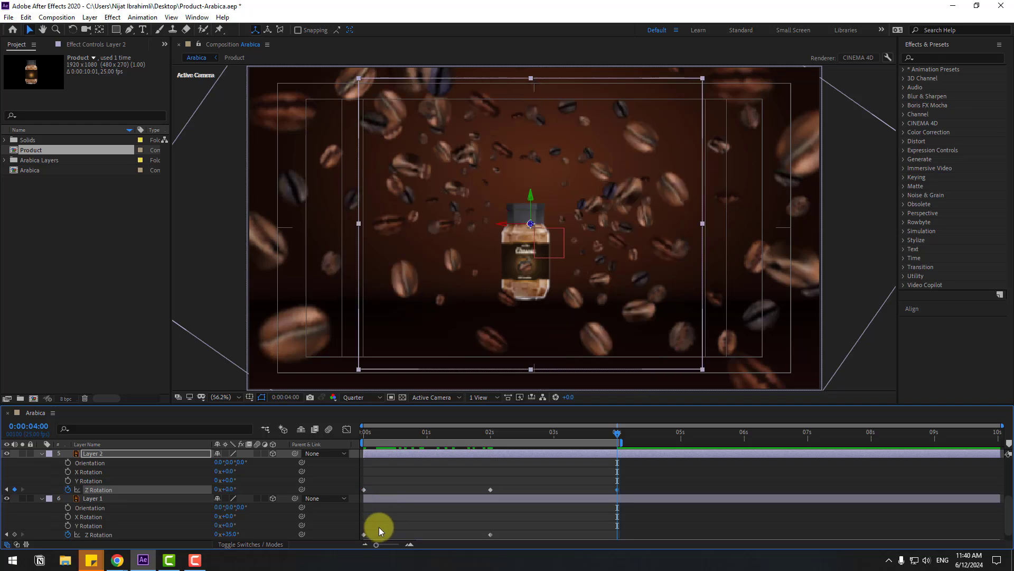
pyautogui.click(364, 534)
pyautogui.scroll(-1, 411, 522)
pyautogui.hotkey('ctrl', 'v')
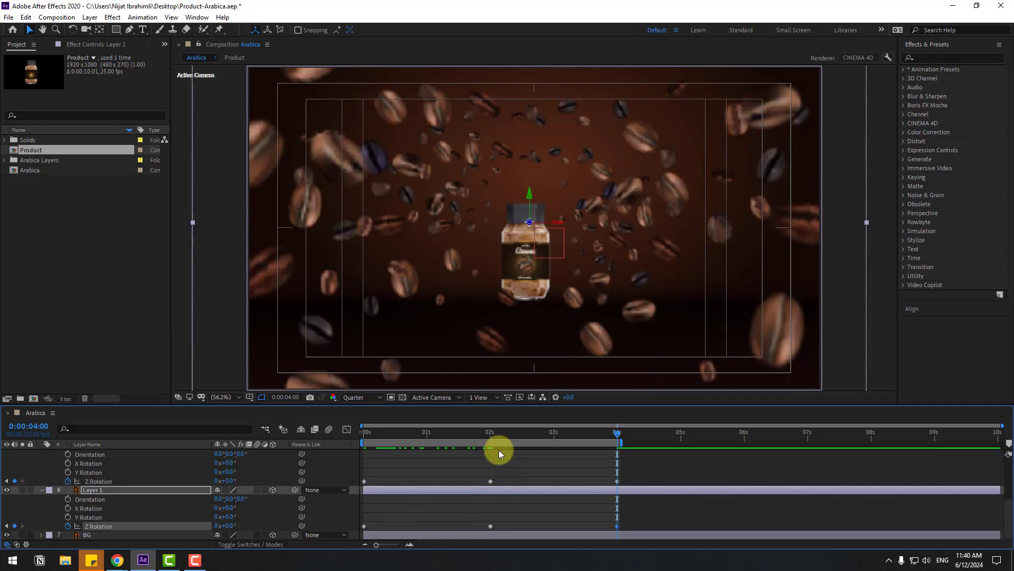
# - Apply Easy Ease to all Z Rotation keyframes and preview the spinning beans
pyautogui.moveTo(469, 408); pyautogui.dragTo(477, 335)
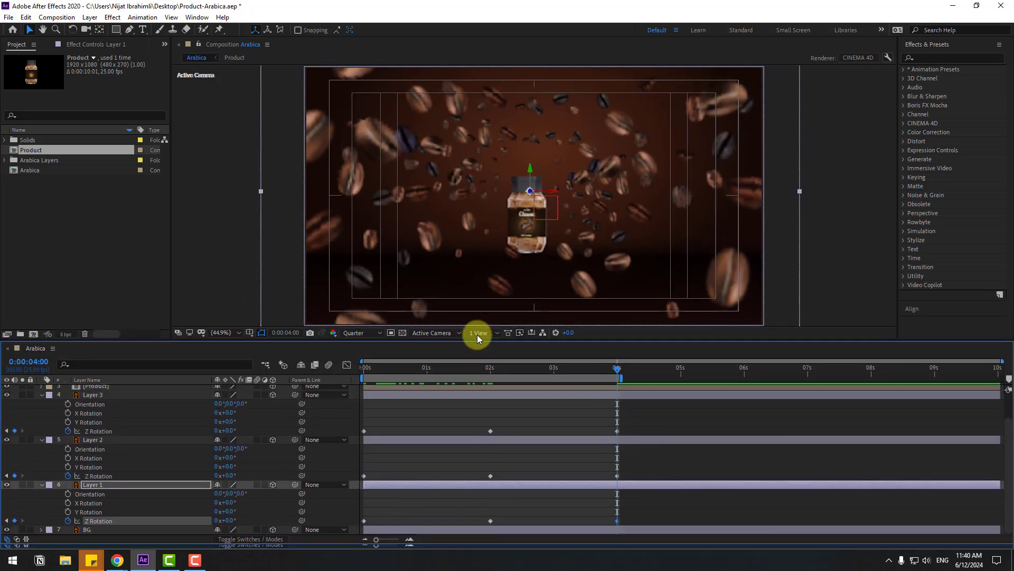
pyautogui.moveTo(638, 430); pyautogui.dragTo(355, 527)
pyautogui.rightClick(364, 525)
pyautogui.moveTo(369, 525)
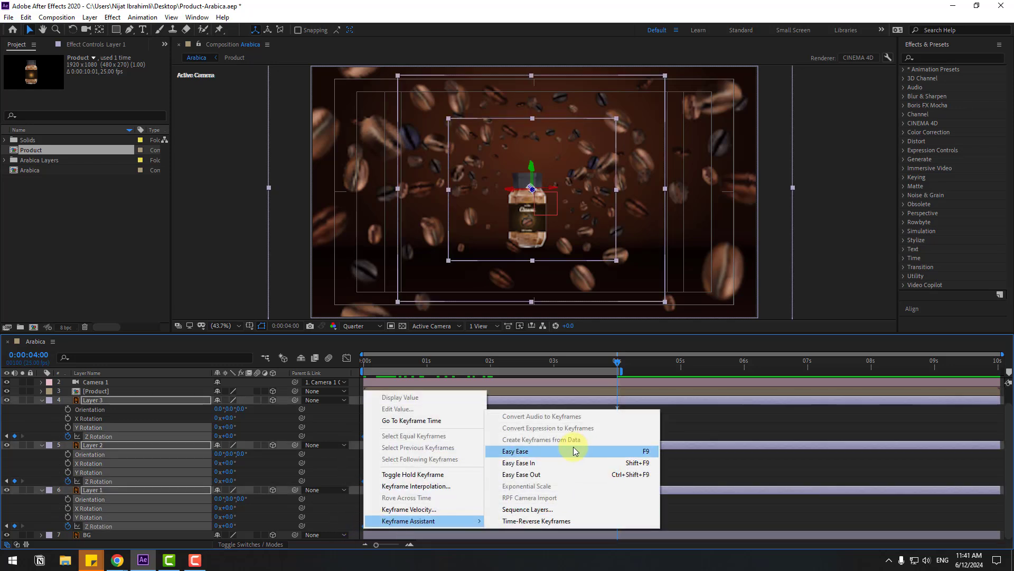
pyautogui.click(578, 452)
pyautogui.click(660, 414)
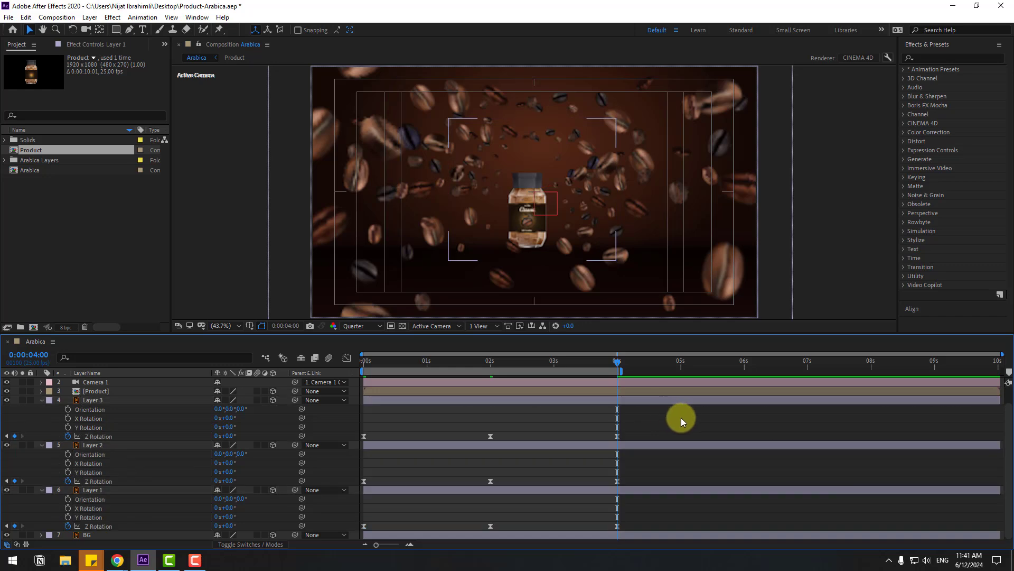
pyautogui.moveTo(845, 333); pyautogui.dragTo(856, 424)
pyautogui.press('space')
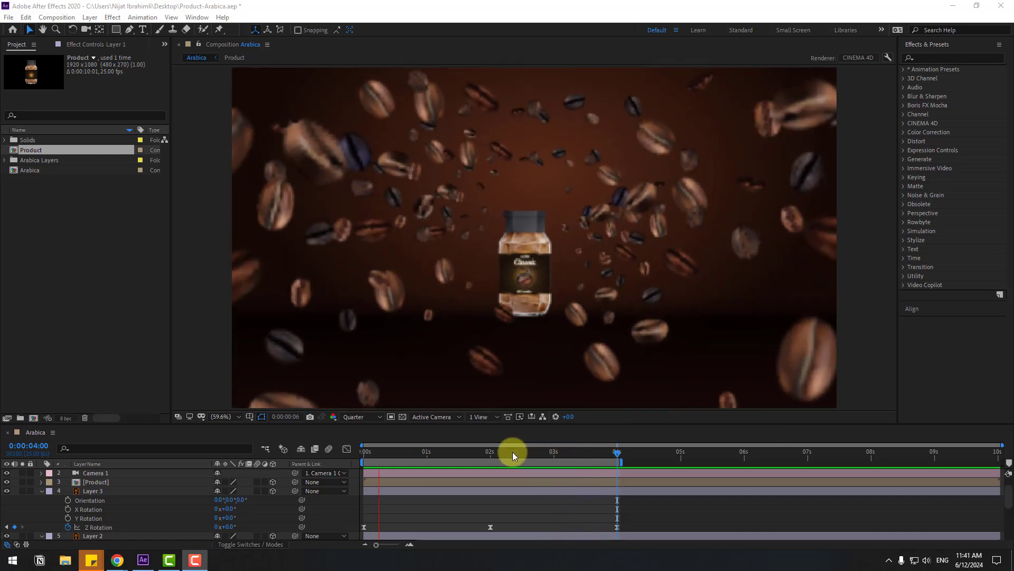
pyautogui.click(512, 452)
# - Hide the bean layers' rotation properties and select the Product jar at the 2-second keyframe
pyautogui.click(112, 492)
pyautogui.scroll(-3, 113, 496)
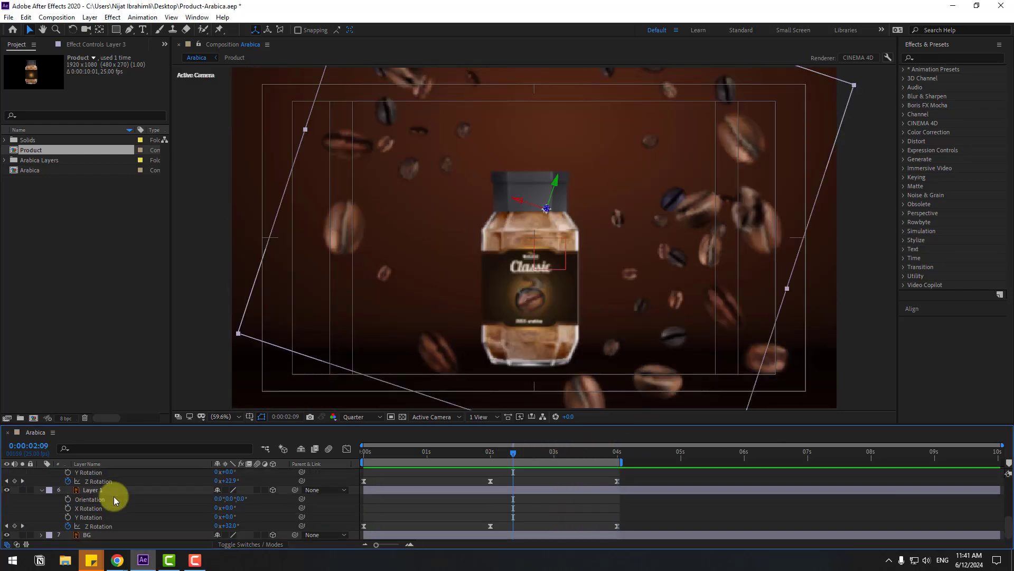
pyautogui.keyDown('shift'); pyautogui.click(105, 489); pyautogui.keyUp('shift')
pyautogui.press('r')
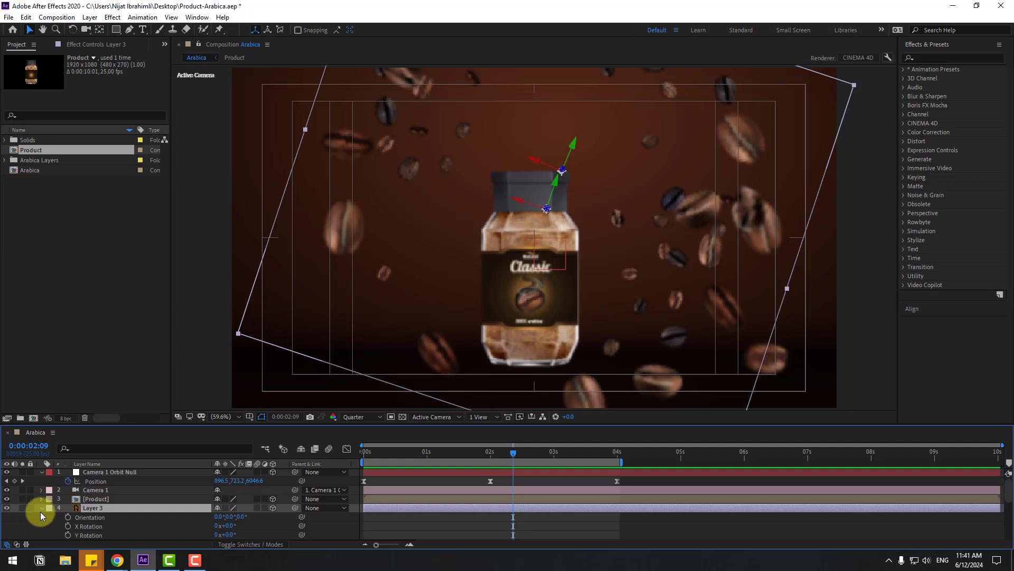
pyautogui.click(101, 498)
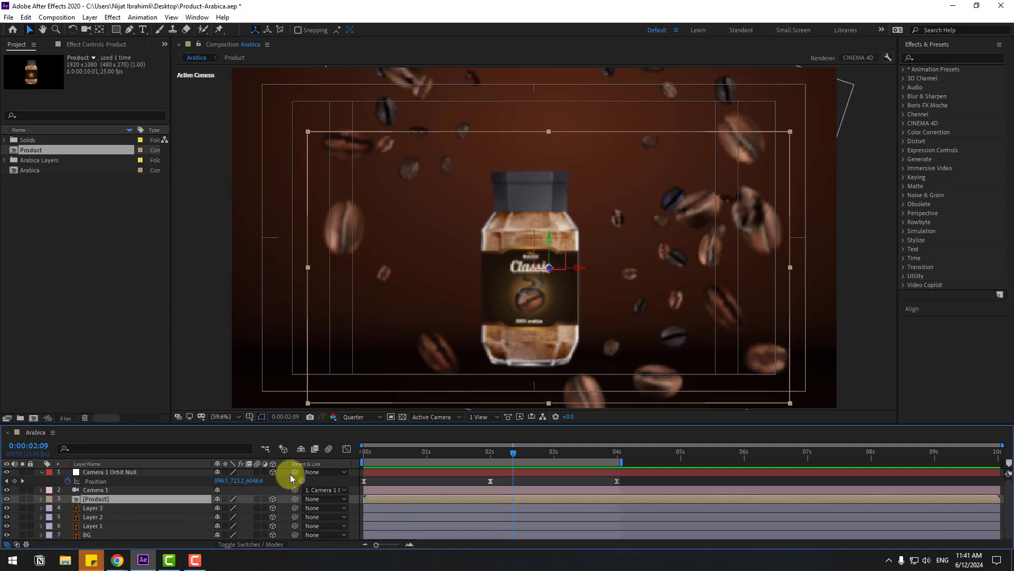
pyautogui.click(489, 453)
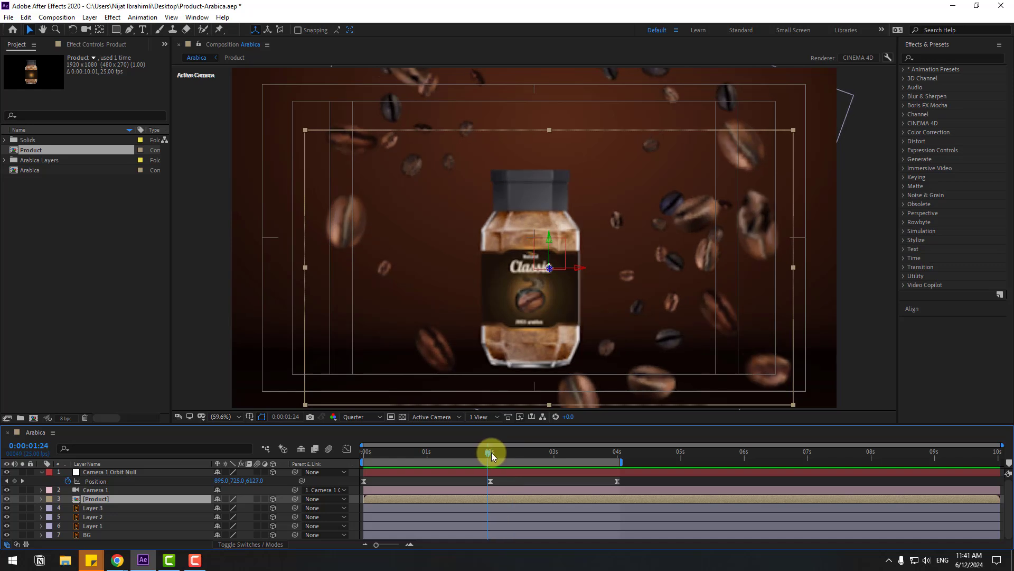
pyautogui.click(491, 452)
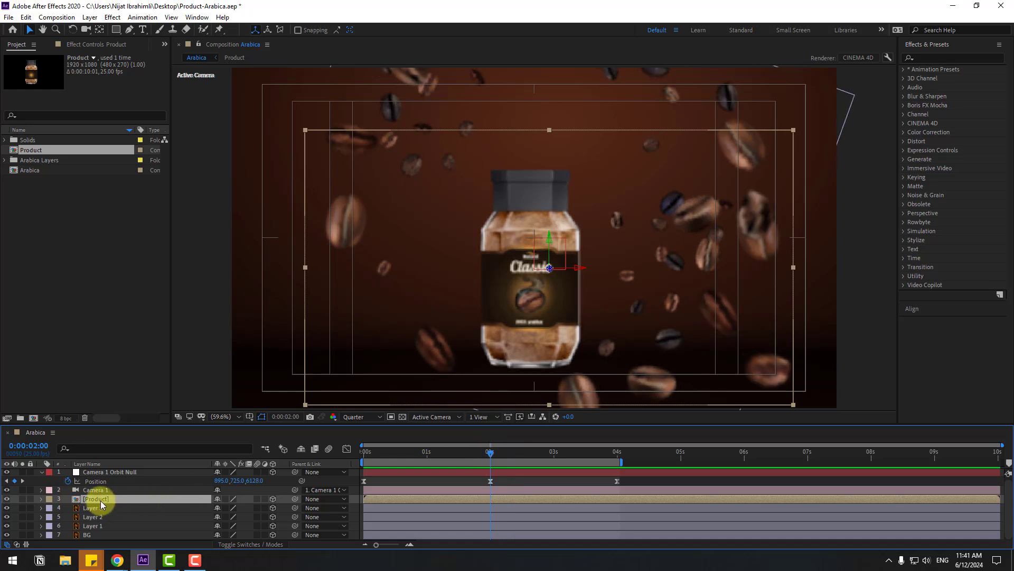
# - Duplicate the Product jar layer and set the copy's Z Rotation to -180°
pyautogui.hotkey('ctrl', 'd')
pyautogui.scroll(-3, 363, 299)
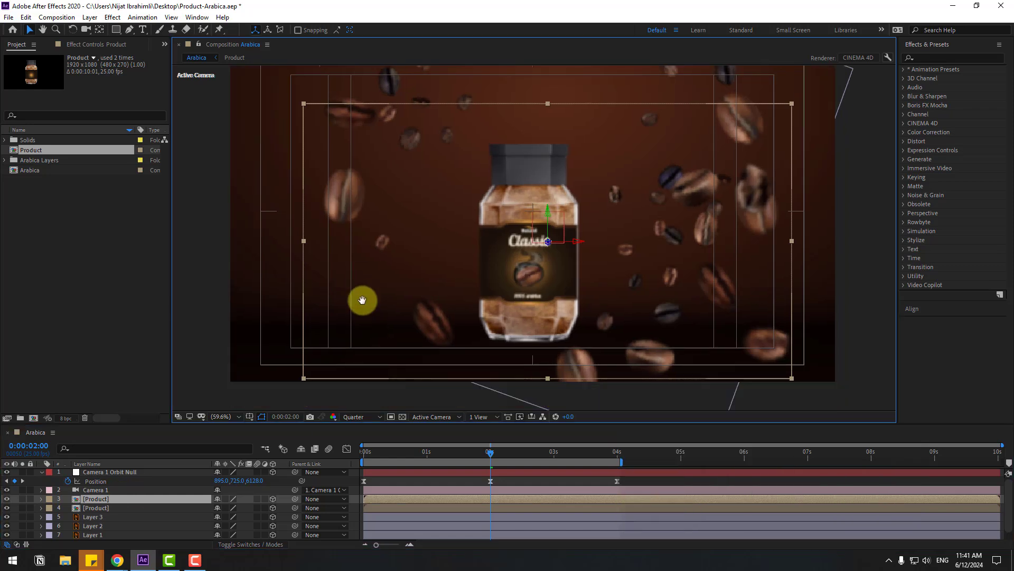
pyautogui.press('r')
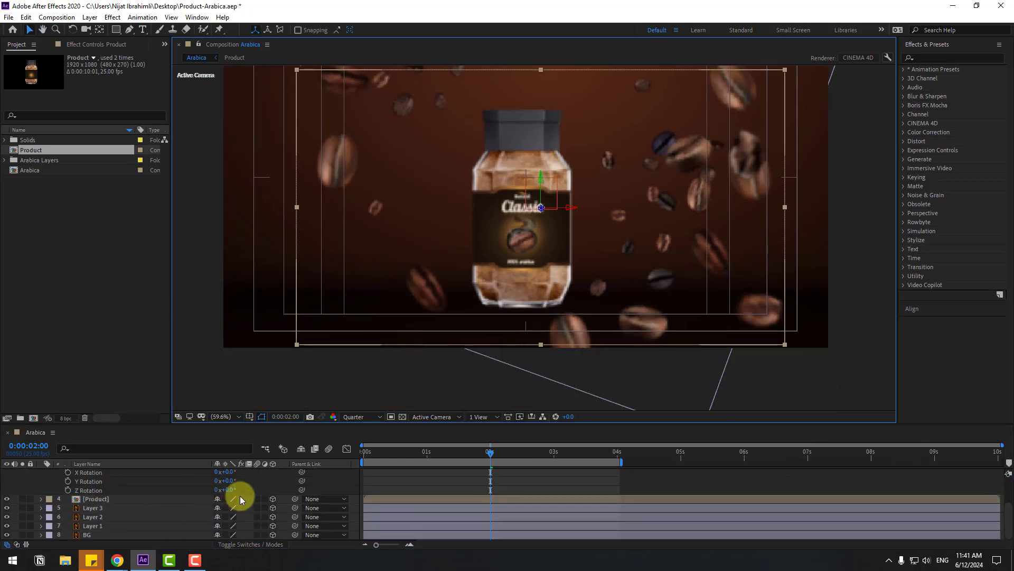
pyautogui.moveTo(232, 494); pyautogui.dragTo(169, 503)
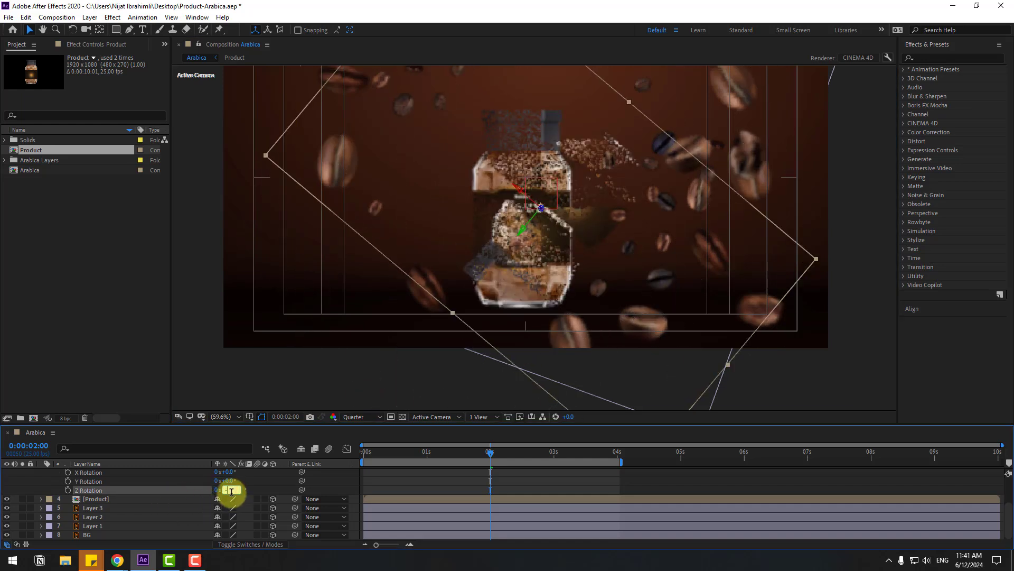
pyautogui.click(231, 490)
pyautogui.write('-180')
pyautogui.press('Return')
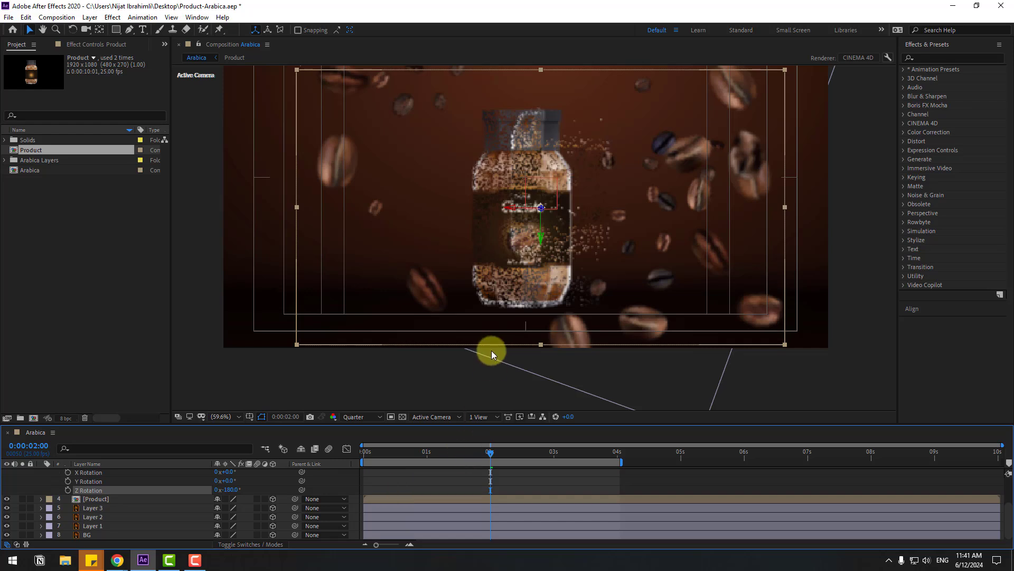
# - Place the flipped jar directly beneath the original jar as its mirror reflection
pyautogui.moveTo(540, 243); pyautogui.dragTo(526, 458)
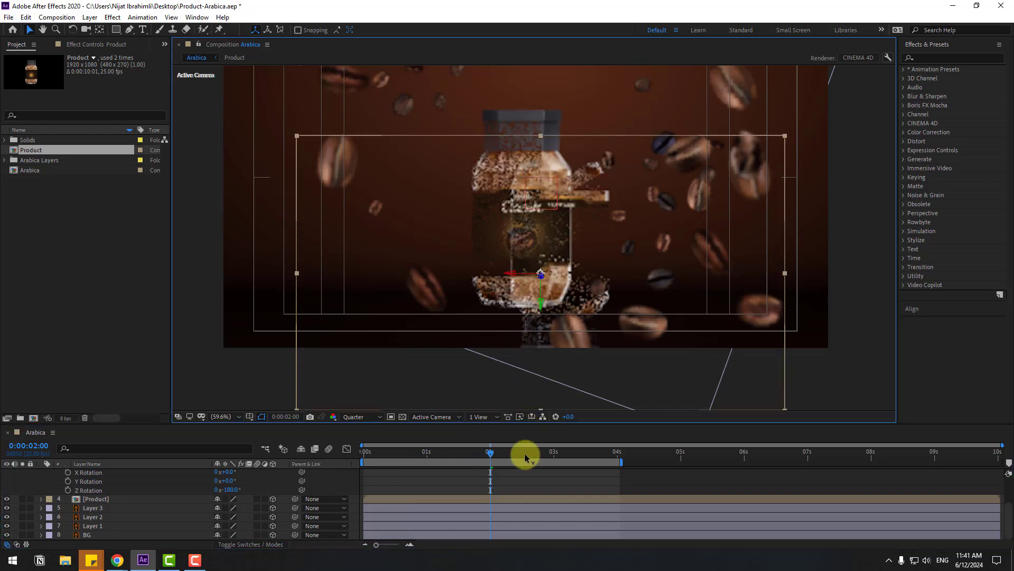
pyautogui.moveTo(575, 262); pyautogui.dragTo(527, 308)
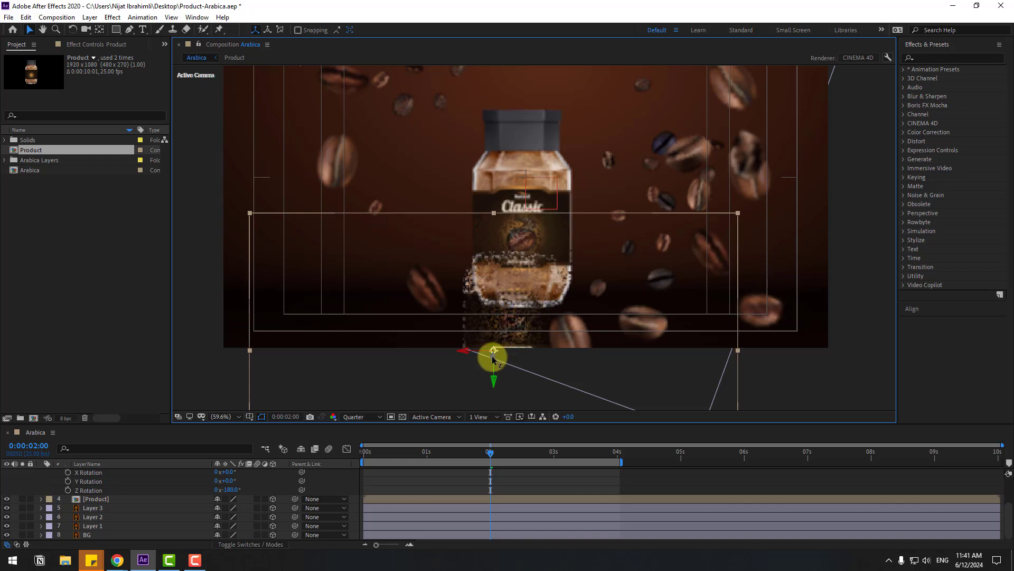
pyautogui.moveTo(518, 278); pyautogui.dragTo(532, 319)
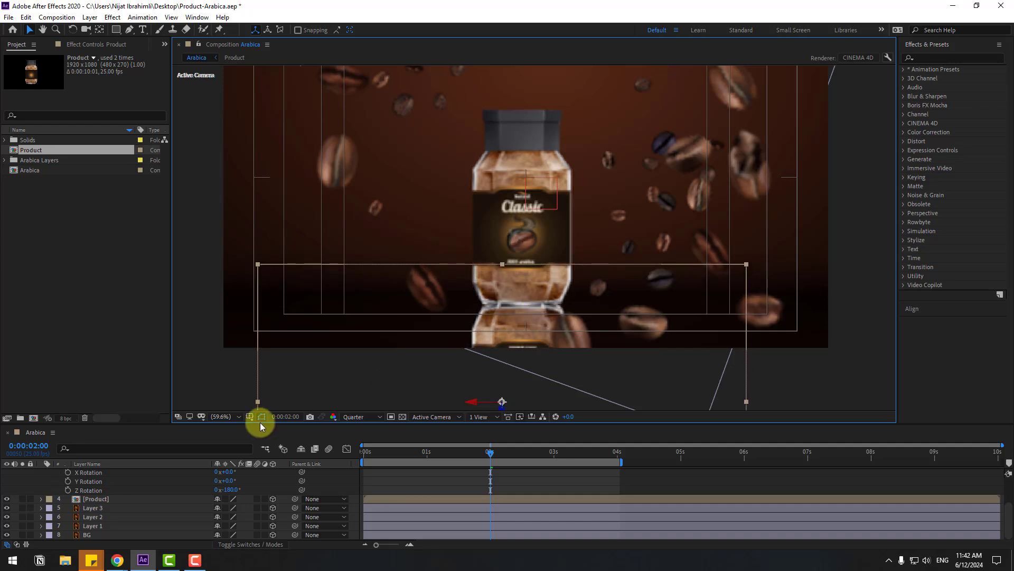
pyautogui.scroll(3, 120, 489)
pyautogui.click(99, 503)
pyautogui.scroll(-3, 154, 499)
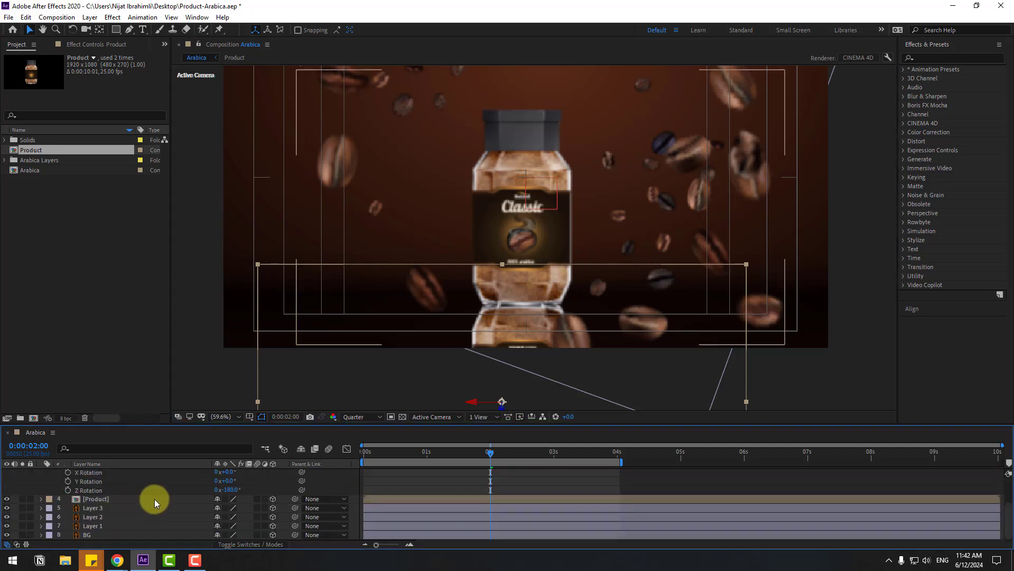
pyautogui.scroll(3, 154, 490)
pyautogui.press('Return')
# - Name the flipped jar layer 'reflection', set its Opacity to 36% and return to 0s
pyautogui.write('ref')
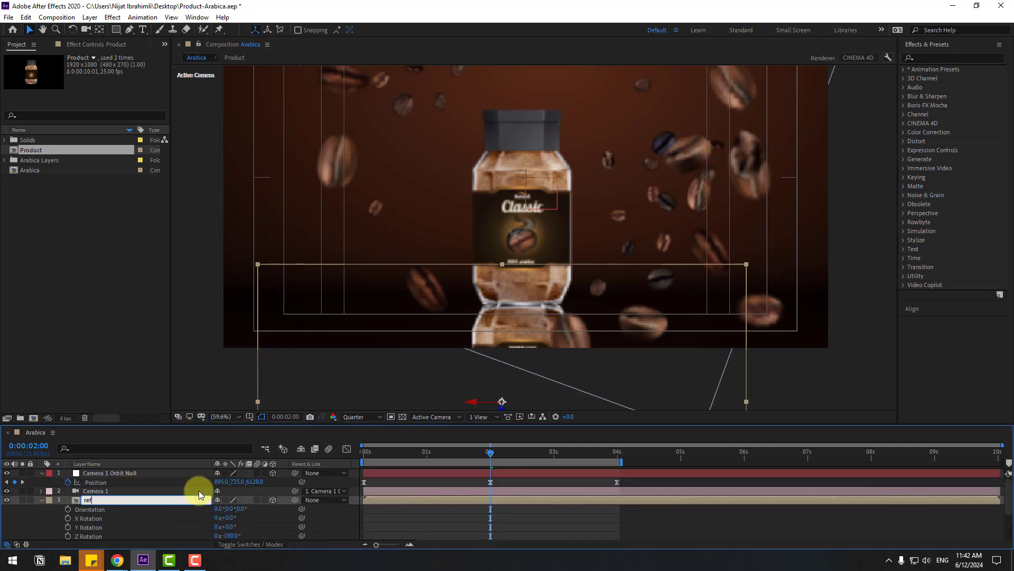
pyautogui.write('lection')
pyautogui.press('Return')
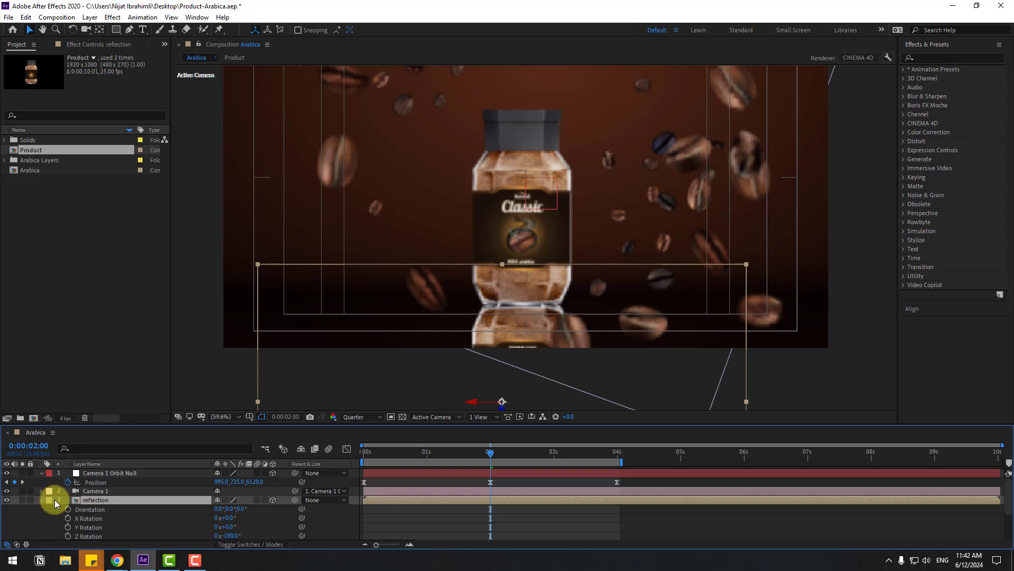
pyautogui.press('t')
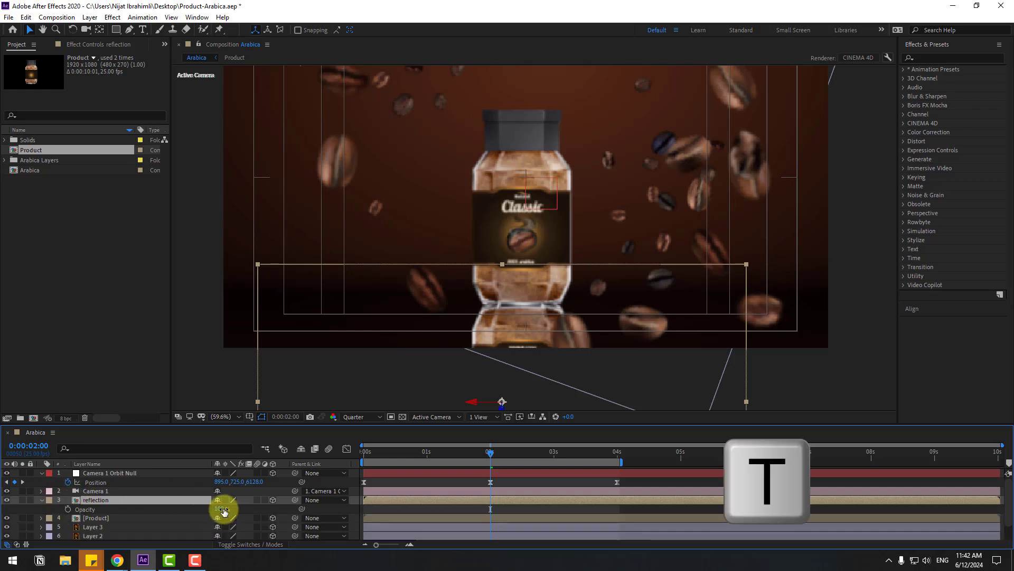
pyautogui.moveTo(219, 509); pyautogui.dragTo(175, 510)
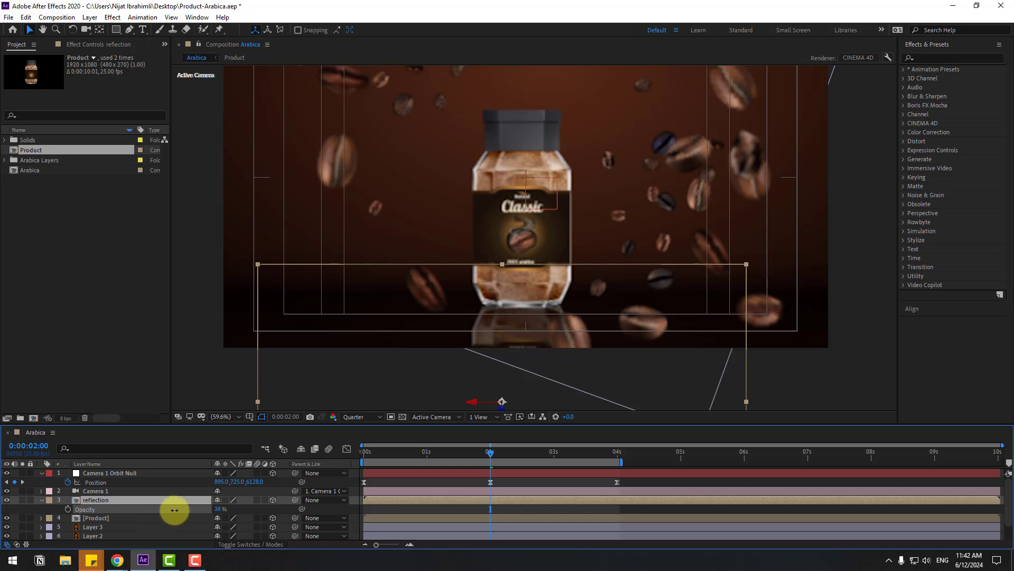
pyautogui.click(458, 477)
pyautogui.moveTo(483, 457); pyautogui.dragTo(354, 452)
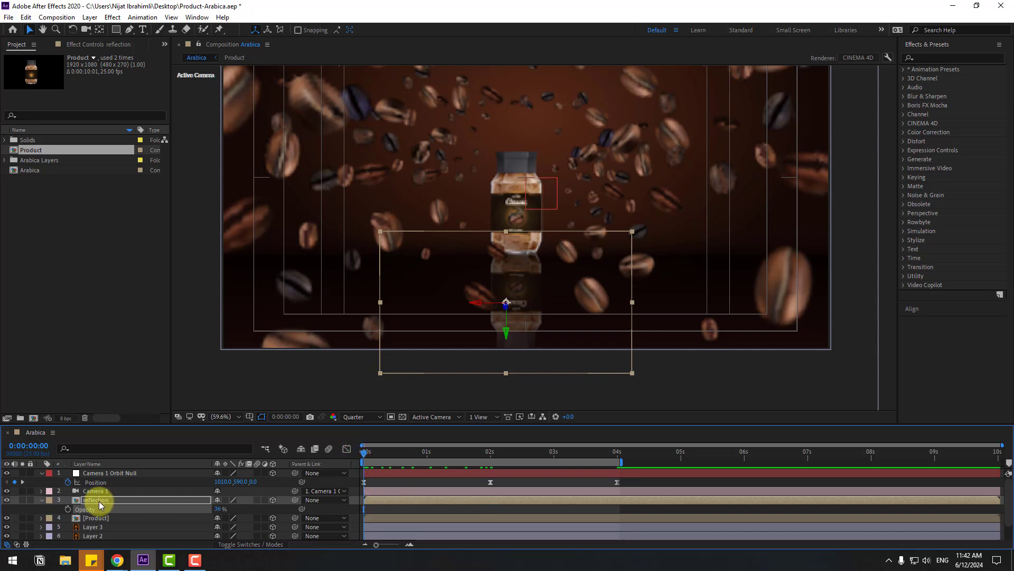
pyautogui.press('Return')
pyautogui.click(116, 30)
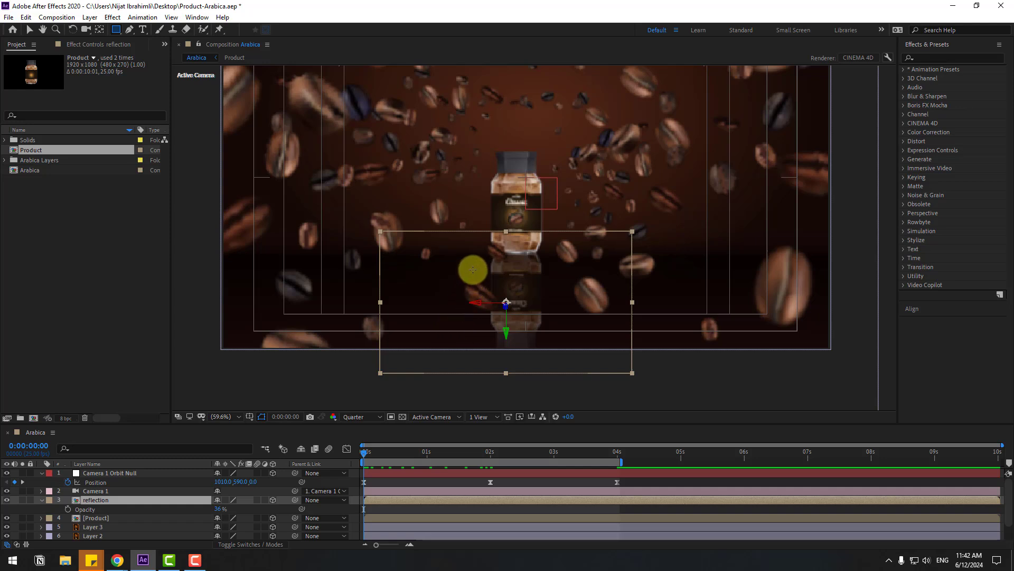
# - Draw a rectangle mask around the reflection, invert it and feather it heavily
pyautogui.moveTo(467, 272); pyautogui.dragTo(568, 354)
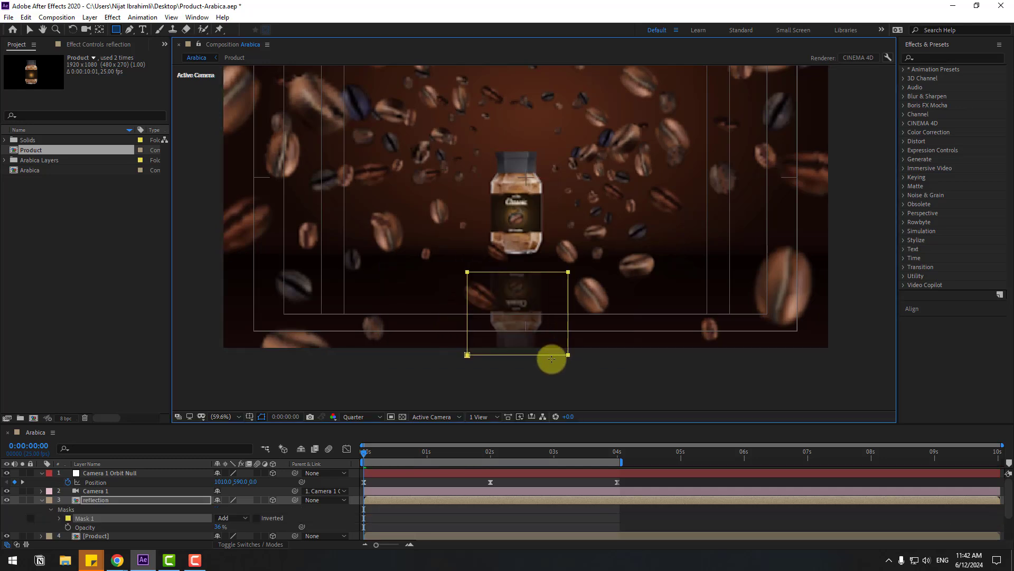
pyautogui.click(257, 518)
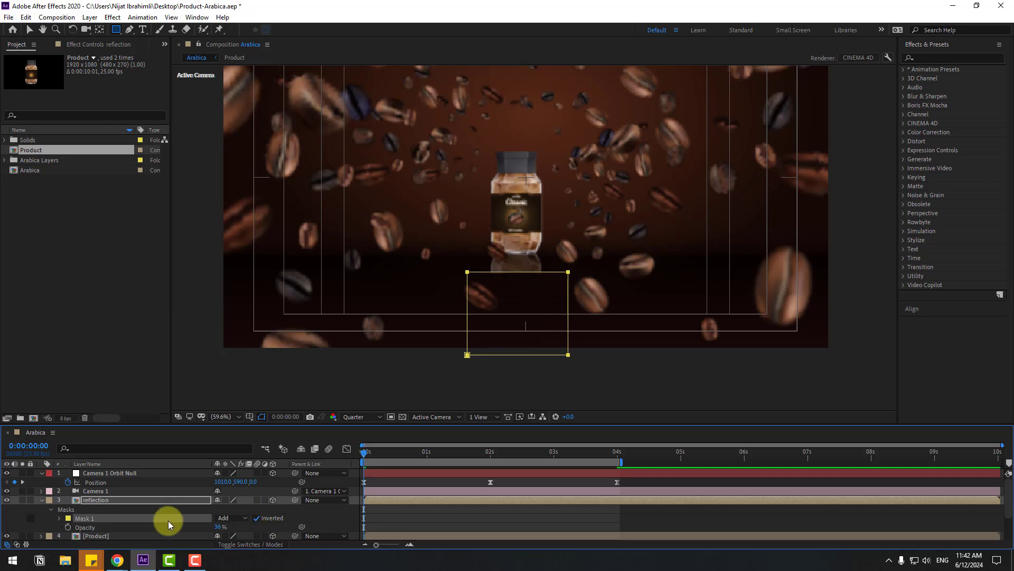
pyautogui.scroll(-1, 160, 521)
pyautogui.click(60, 493)
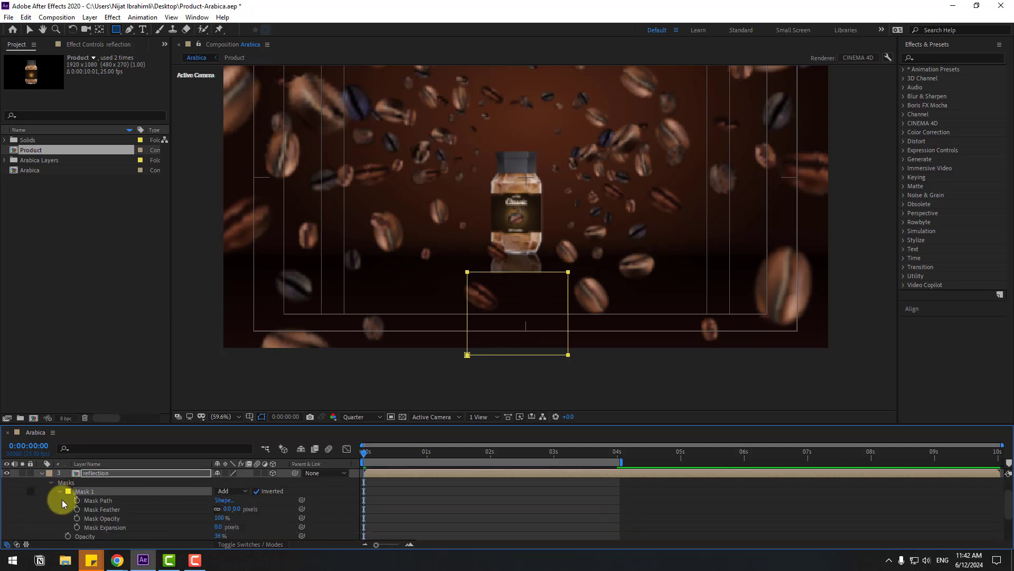
pyautogui.moveTo(226, 511); pyautogui.dragTo(329, 493)
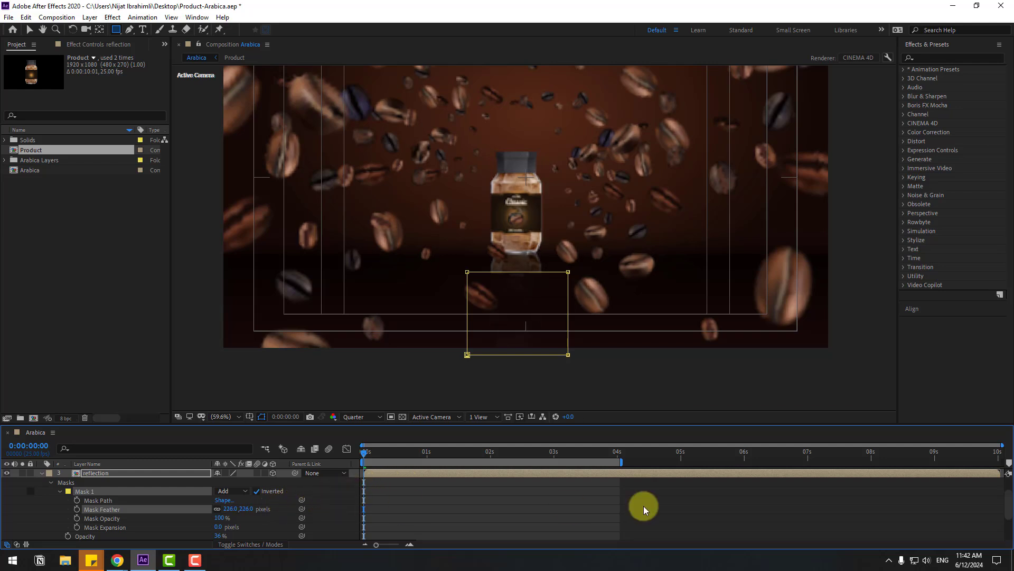
pyautogui.click(672, 507)
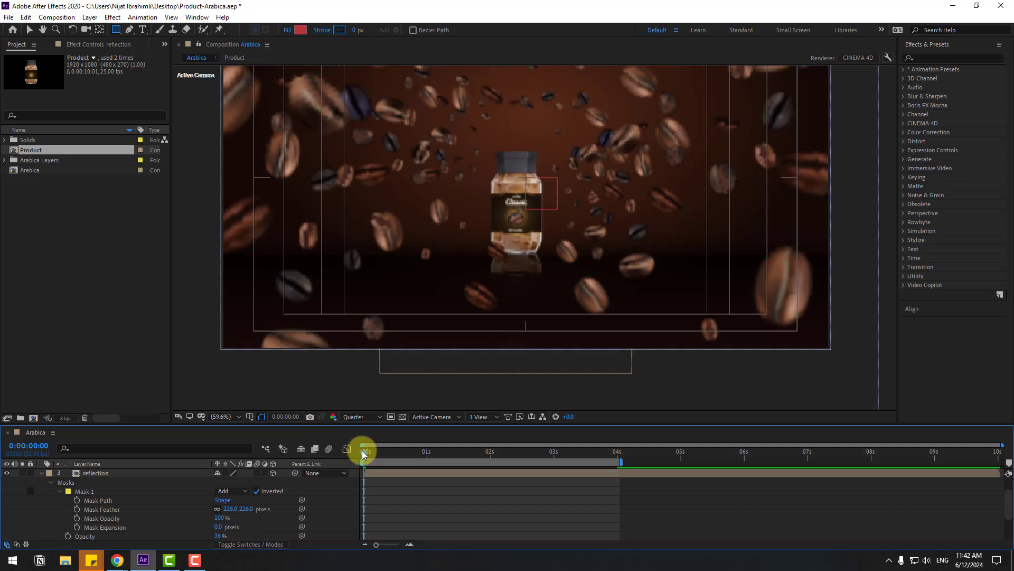
pyautogui.moveTo(362, 450); pyautogui.dragTo(404, 455)
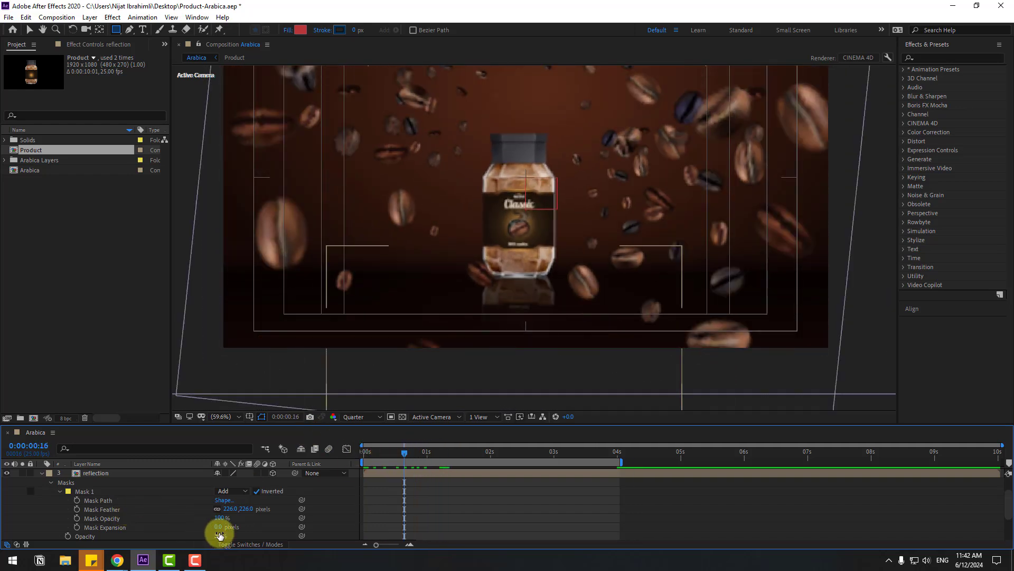
# - Set the mask's expansion to 41 pixels and feather to 172 pixels
pyautogui.moveTo(218, 527)
pyautogui.mouseDown()
pyautogui.moveTo(251, 523)
pyautogui.moveTo(135, 529)
pyautogui.moveTo(230, 512)
pyautogui.moveTo(111, 516)
pyautogui.moveTo(213, 511)
pyautogui.mouseUp()
pyautogui.click(657, 506)
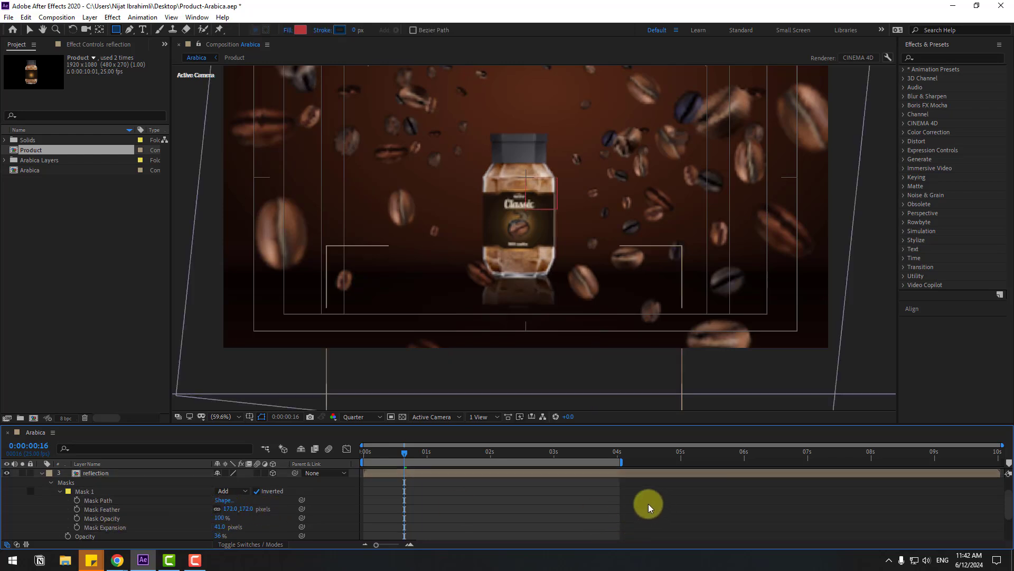
pyautogui.moveTo(415, 450); pyautogui.dragTo(486, 454)
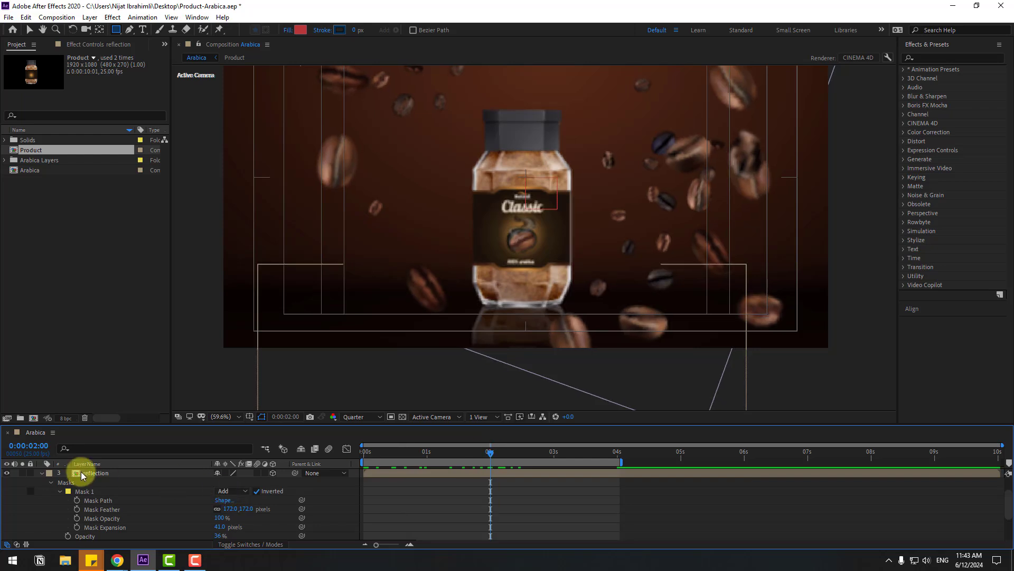
# - Keyframe the reflection's opacity at 2:00 and set it to 0% at 0:00:00:22
pyautogui.click(96, 474)
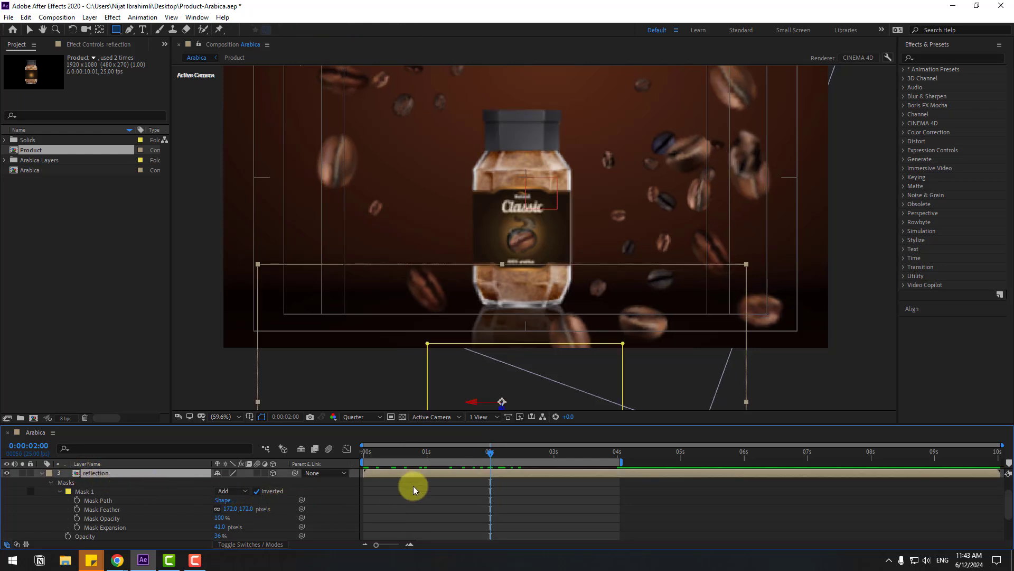
pyautogui.press('t')
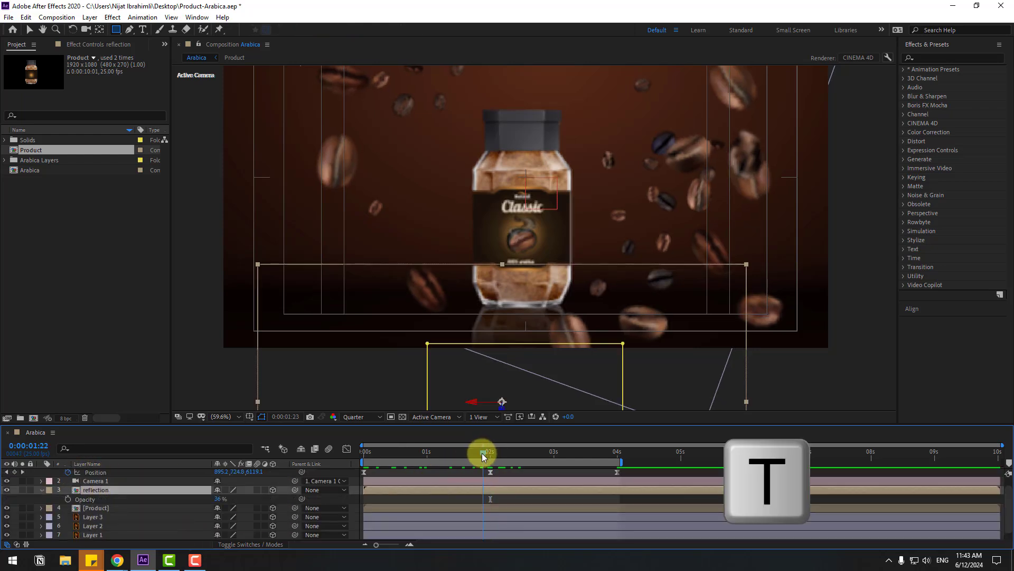
pyautogui.moveTo(482, 452); pyautogui.dragTo(491, 451)
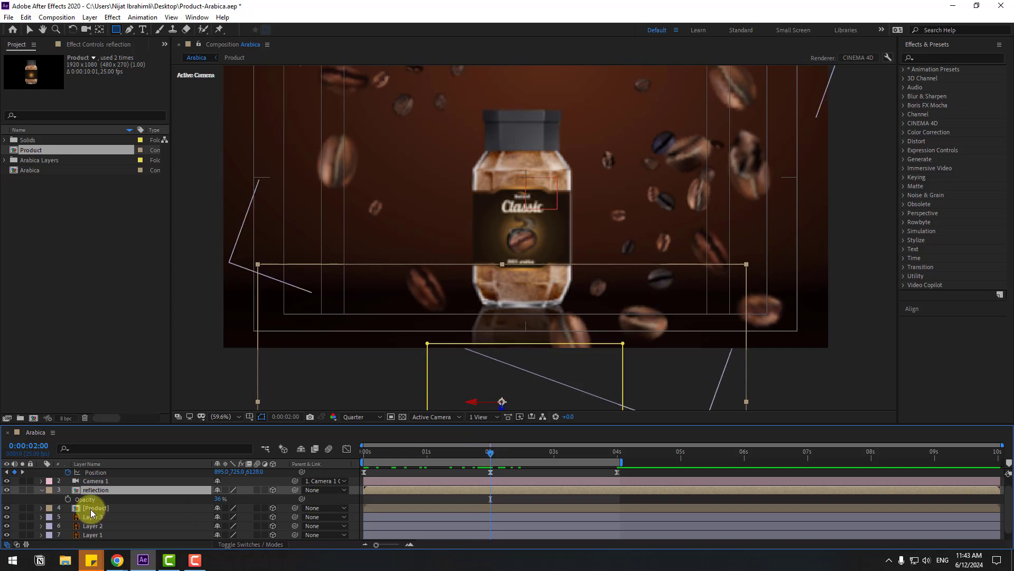
pyautogui.click(68, 499)
pyautogui.moveTo(422, 453)
pyautogui.mouseDown()
pyautogui.moveTo(386, 453)
pyautogui.moveTo(414, 454)
pyautogui.mouseUp()
pyautogui.click(420, 456)
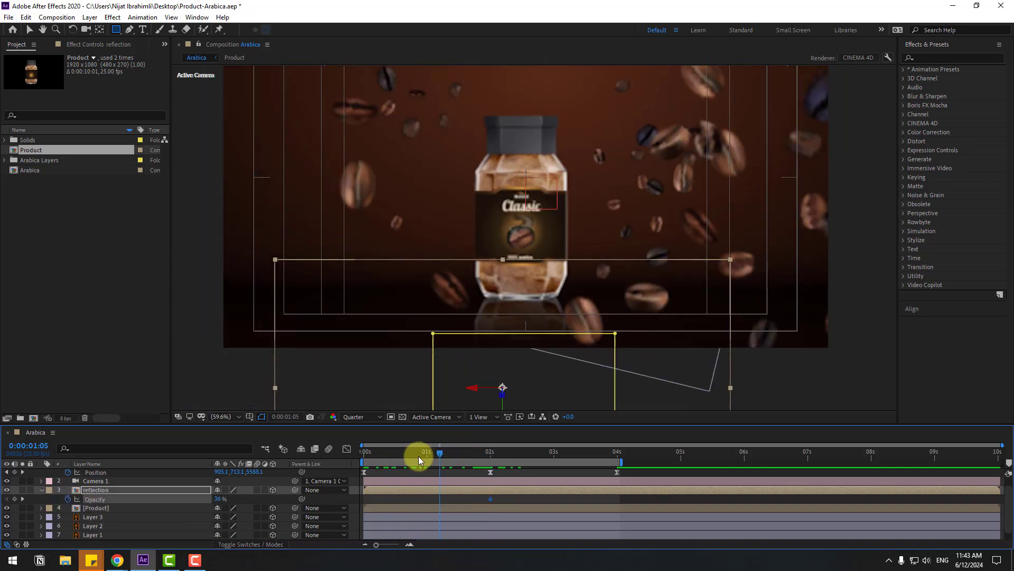
pyautogui.click(220, 499)
pyautogui.write('0')
pyautogui.press('Return')
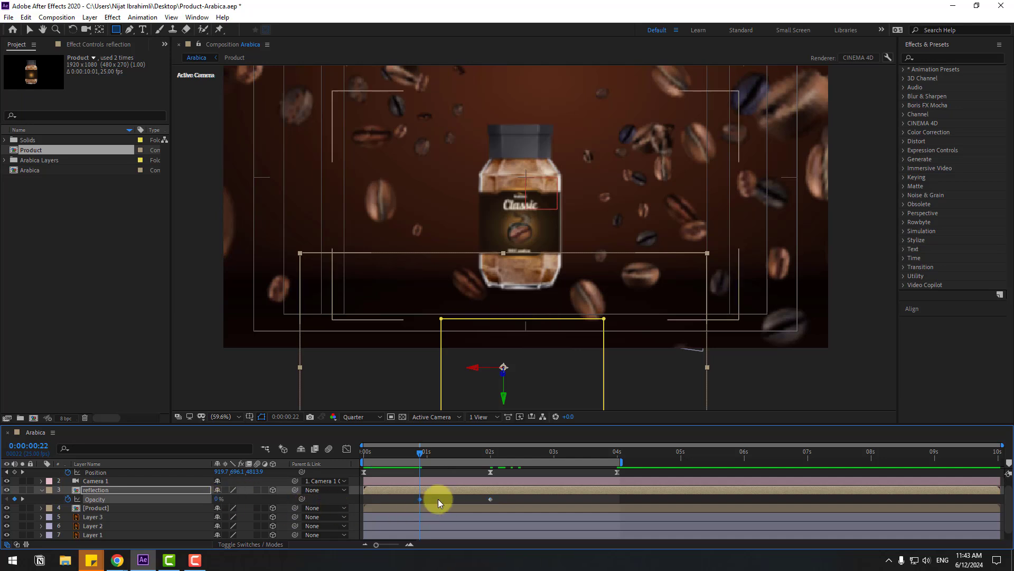
pyautogui.click(438, 499)
pyautogui.moveTo(427, 463); pyautogui.dragTo(448, 459)
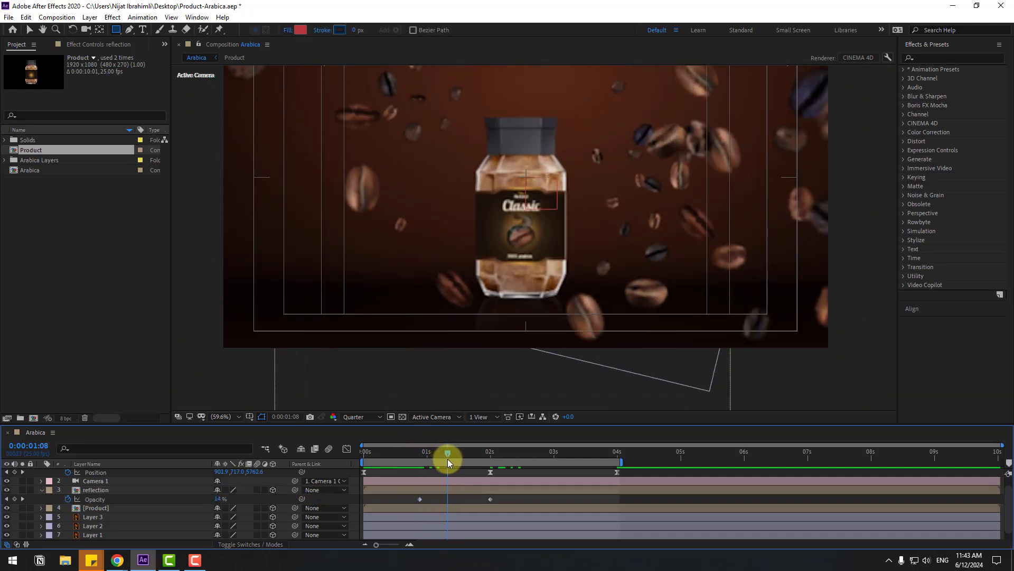
# - Move the 0% opacity keyframe near the start and apply Easy Ease to both keyframes
pyautogui.moveTo(419, 499); pyautogui.dragTo(372, 503)
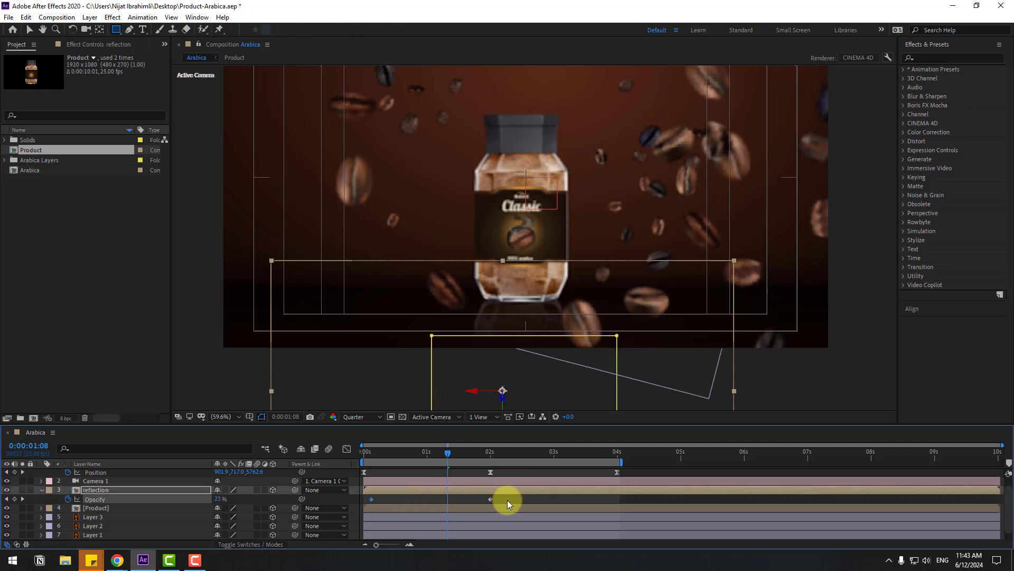
pyautogui.moveTo(507, 499); pyautogui.dragTo(377, 502)
pyautogui.click(470, 500)
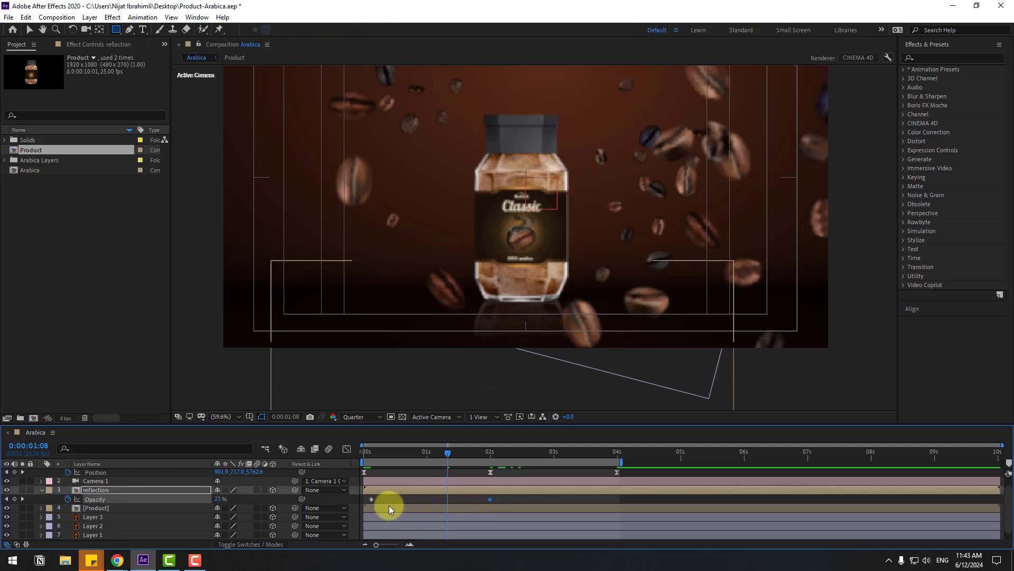
pyautogui.click(372, 500)
pyautogui.rightClick(371, 500)
pyautogui.moveTo(422, 489)
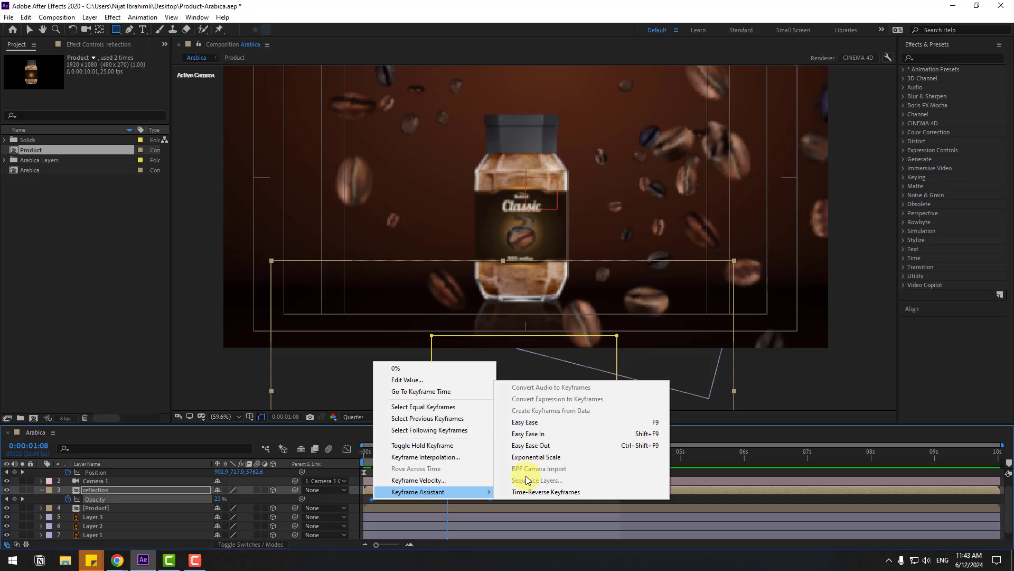
pyautogui.click(521, 421)
pyautogui.moveTo(358, 457); pyautogui.dragTo(473, 454)
pyautogui.click(510, 496)
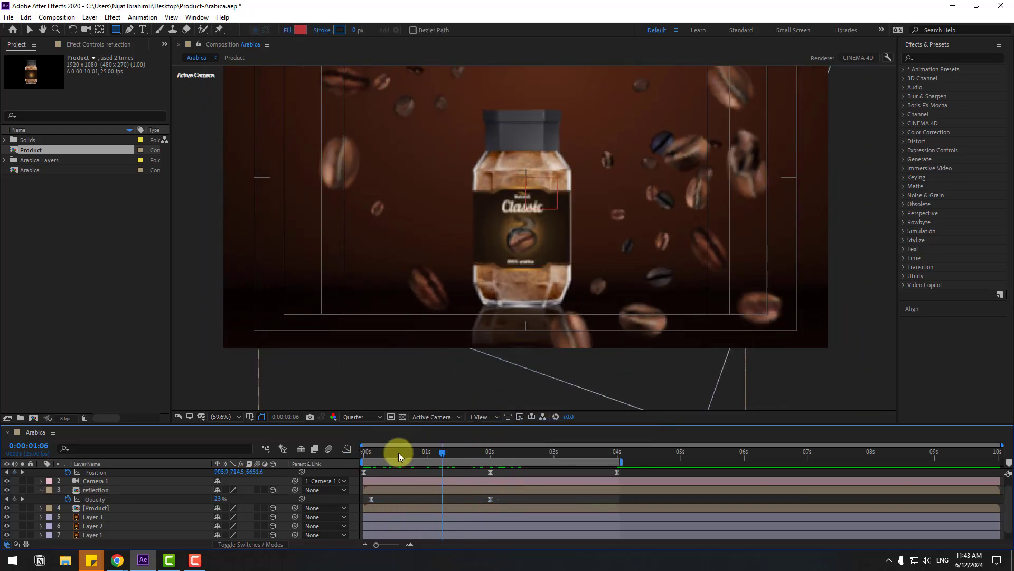
pyautogui.moveTo(398, 452)
pyautogui.mouseDown()
pyautogui.moveTo(345, 457)
pyautogui.moveTo(599, 457)
pyautogui.mouseUp()
# - Hold 36% opacity at 2:10 and fade the reflection to 0% at about 3:20
pyautogui.click(95, 489)
pyautogui.click(14, 499)
pyautogui.click(220, 499)
pyautogui.write('0')
pyautogui.press('Return')
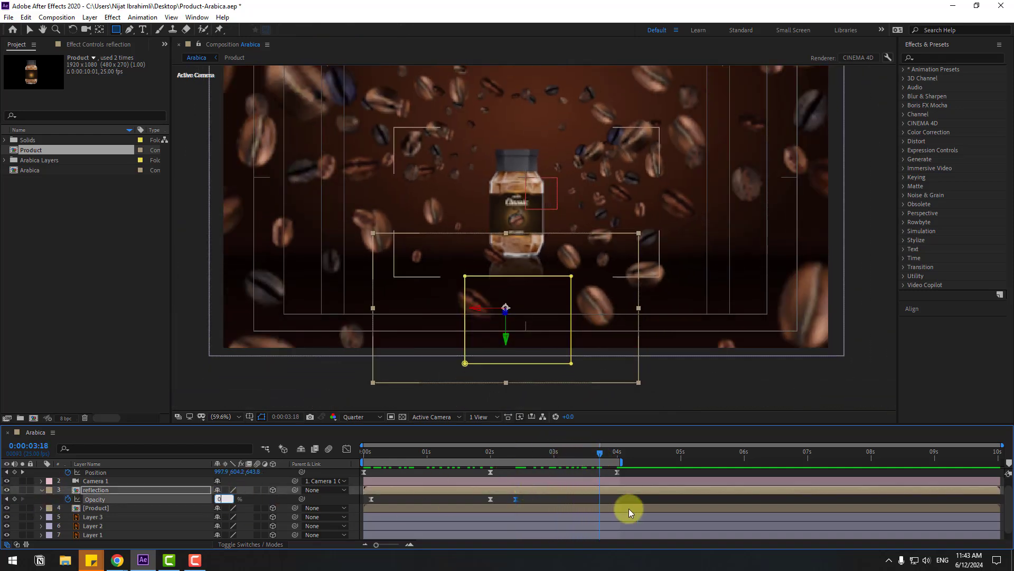
pyautogui.click(608, 497)
pyautogui.moveTo(601, 498); pyautogui.dragTo(613, 499)
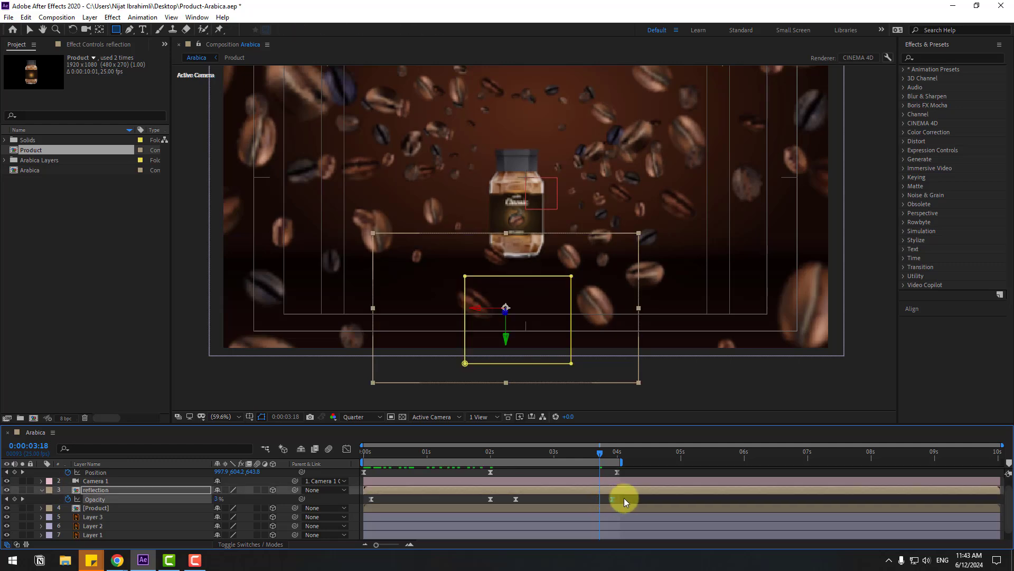
pyautogui.click(623, 498)
pyautogui.moveTo(486, 451); pyautogui.dragTo(607, 454)
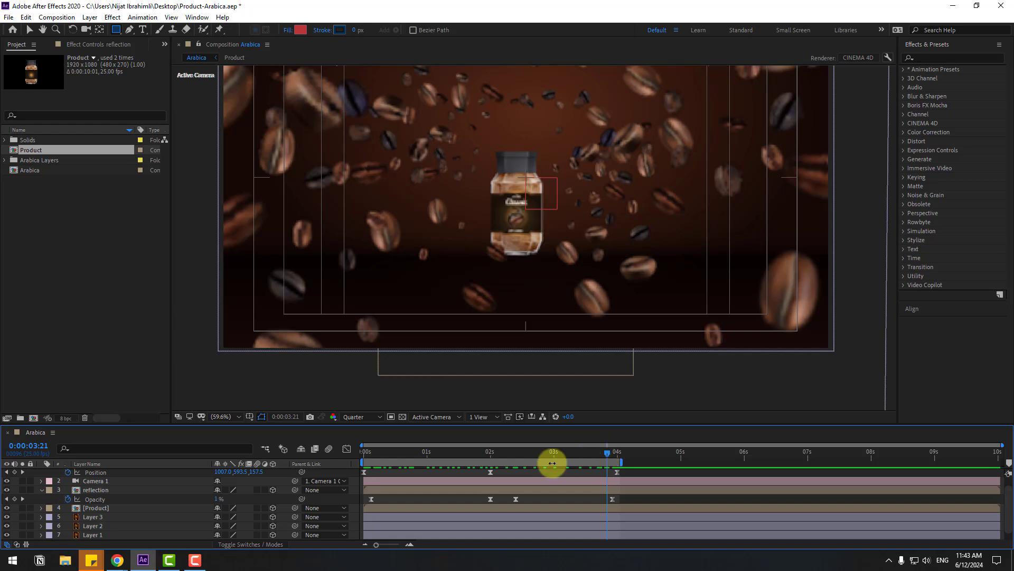
# - Inside the Product precomp, duplicate the Product layer to create Product 2
pyautogui.doubleClick(105, 509)
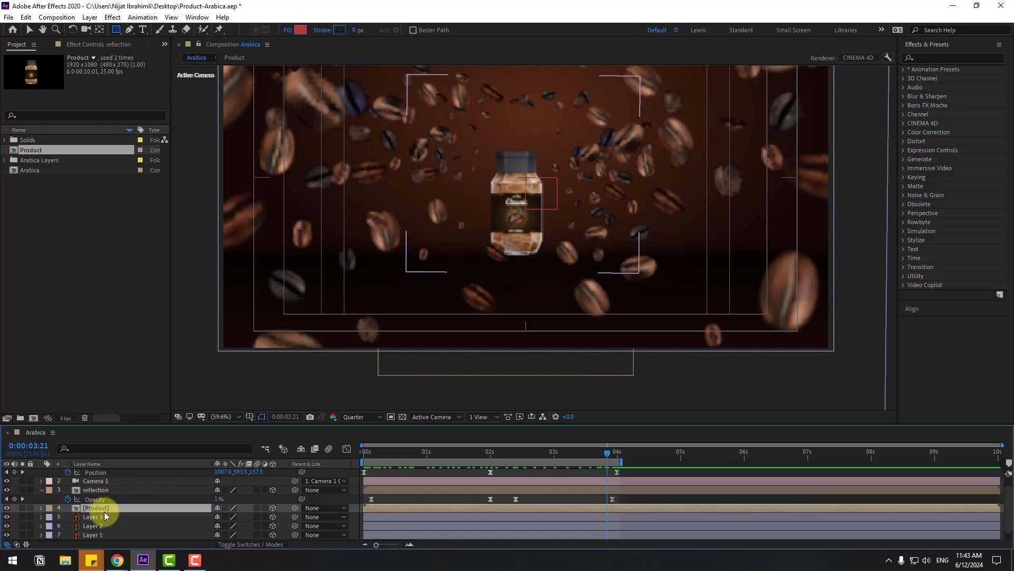
pyautogui.click(254, 496)
pyautogui.scroll(6, 455, 317)
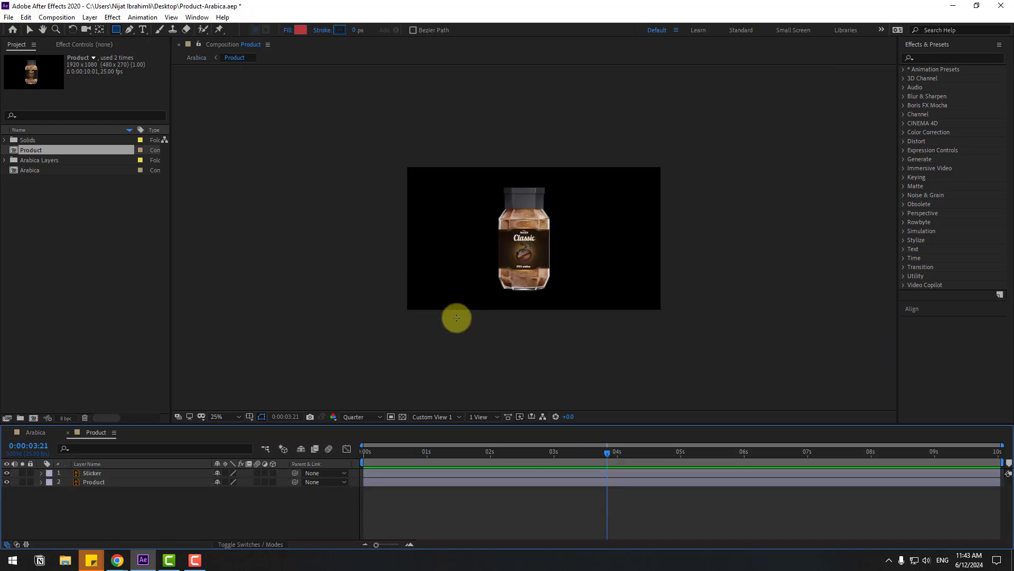
pyautogui.scroll(-2, 438, 293)
pyautogui.click(87, 481)
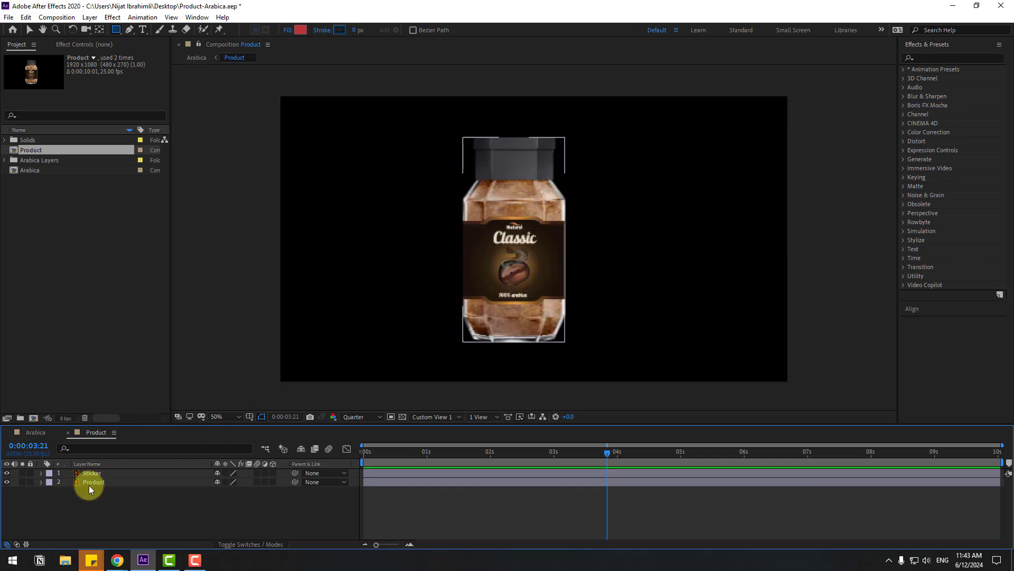
pyautogui.moveTo(525, 455); pyautogui.dragTo(399, 454)
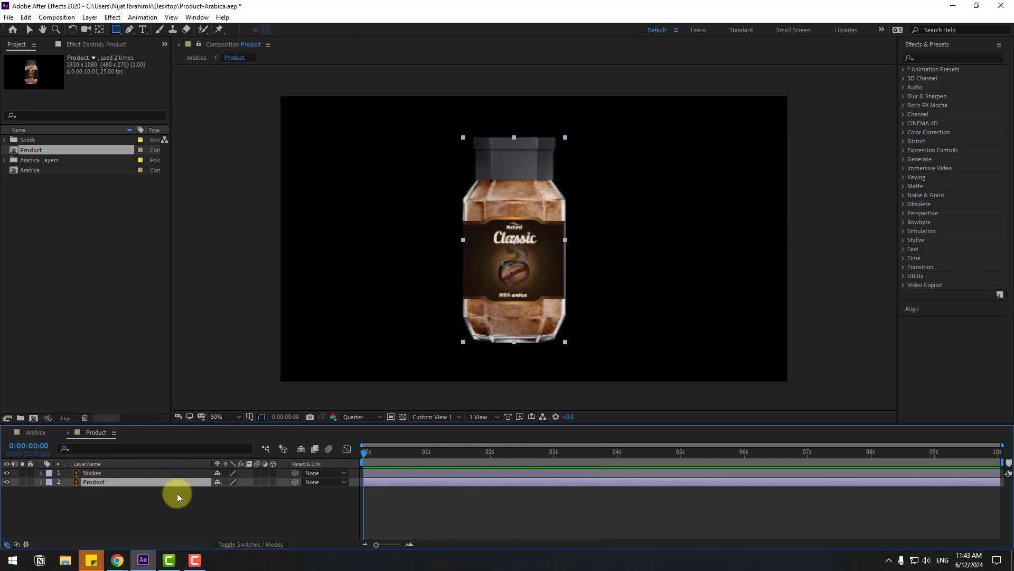
pyautogui.hotkey('ctrl', 'd')
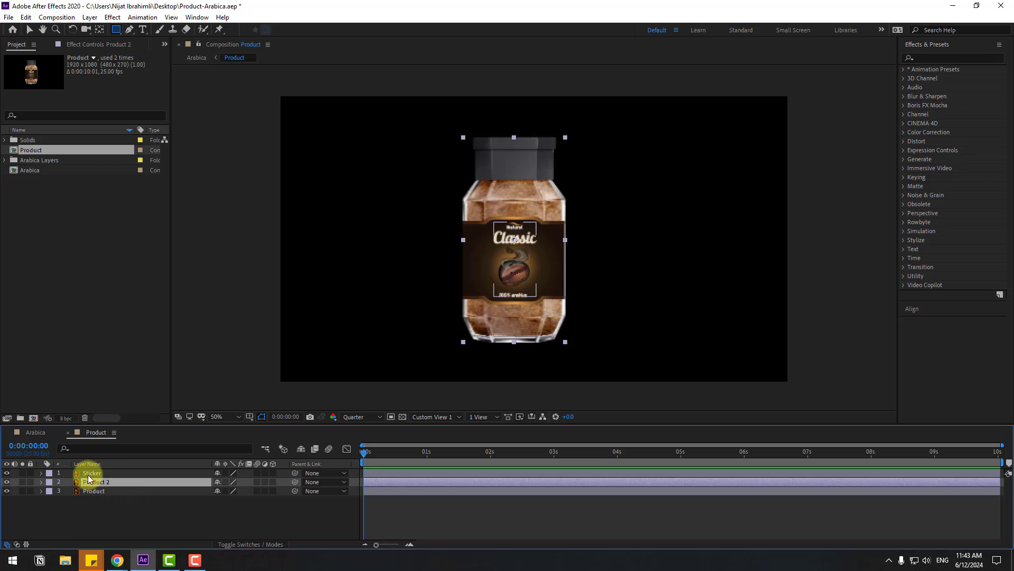
# - Place Sticker below Product 2 and set its track matte to Alpha Matte 'Product 2'
pyautogui.click(86, 473)
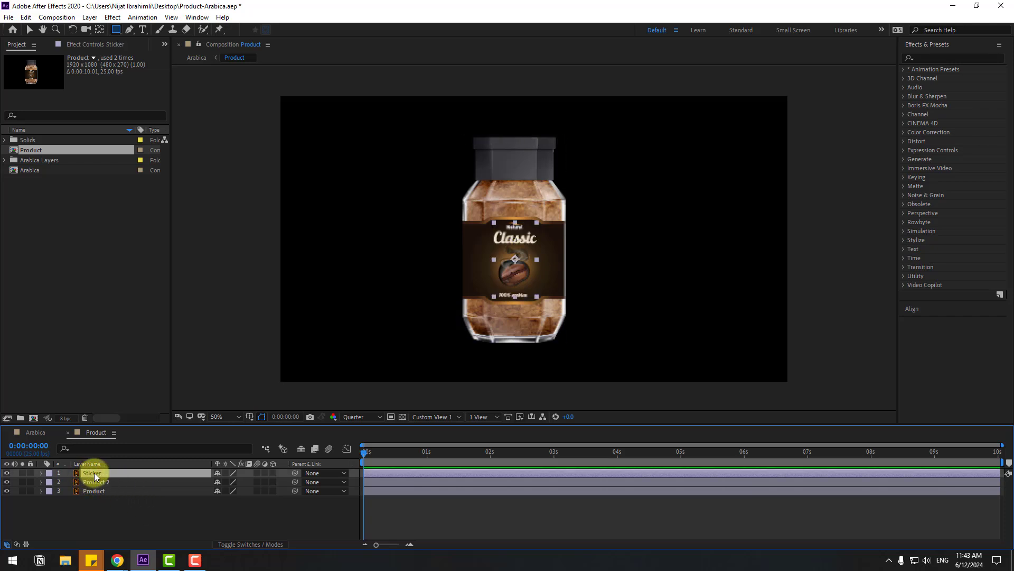
pyautogui.moveTo(94, 472); pyautogui.dragTo(131, 487)
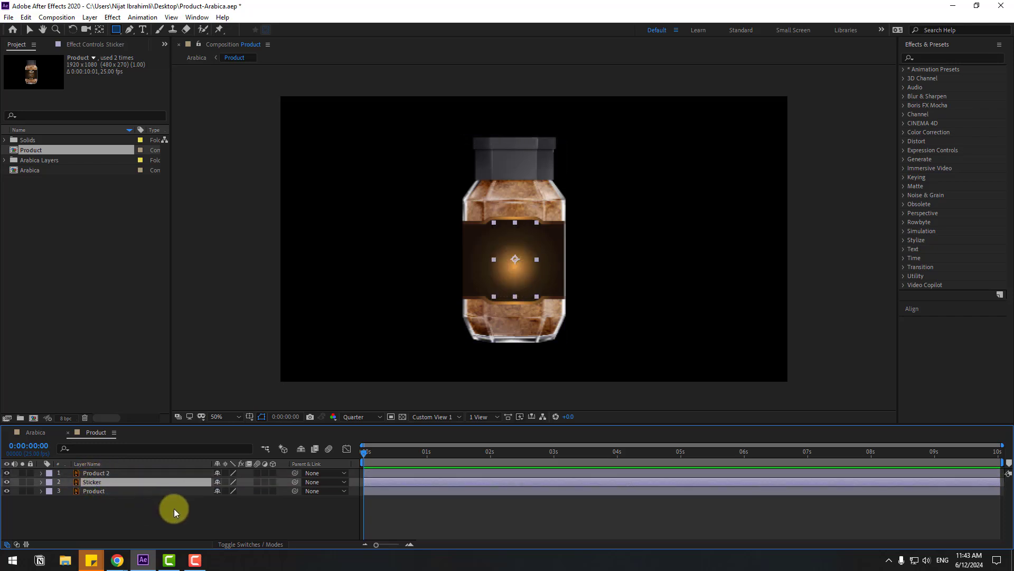
pyautogui.click(236, 545)
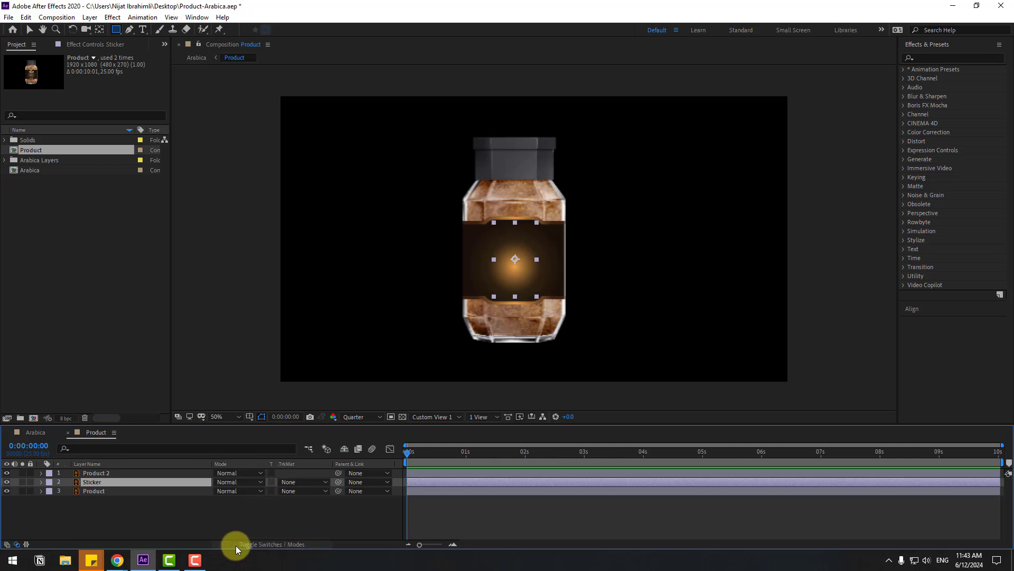
pyautogui.click(303, 483)
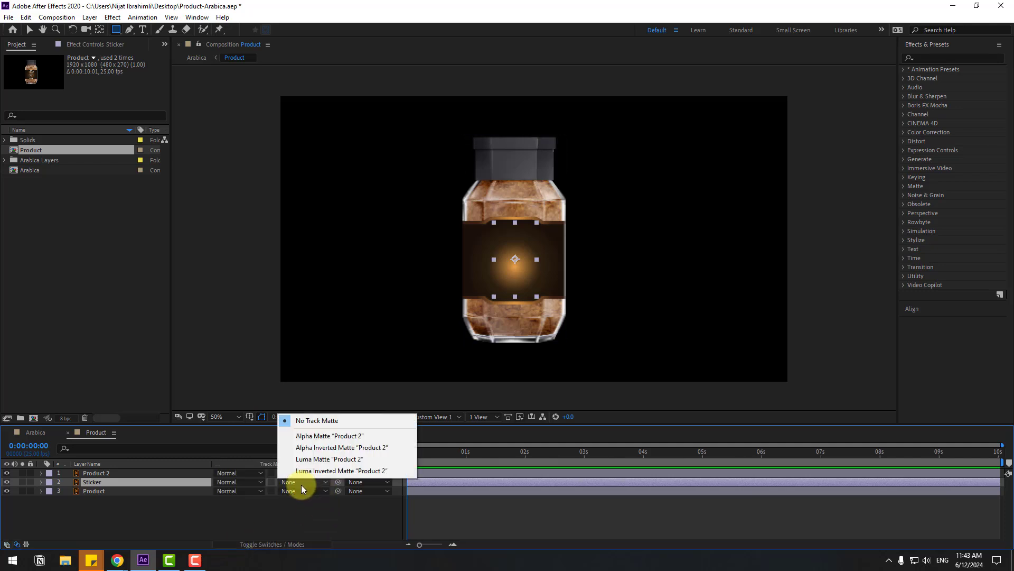
pyautogui.click(347, 436)
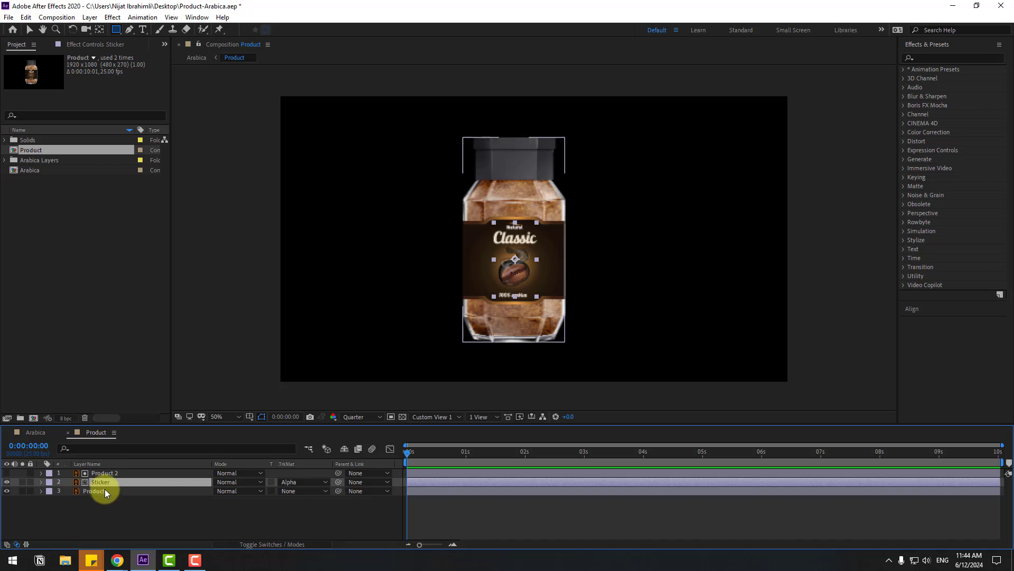
# - Keyframe Sticker Position: left at 0s, slid right at 2s, back to start at 4s
pyautogui.press('p')
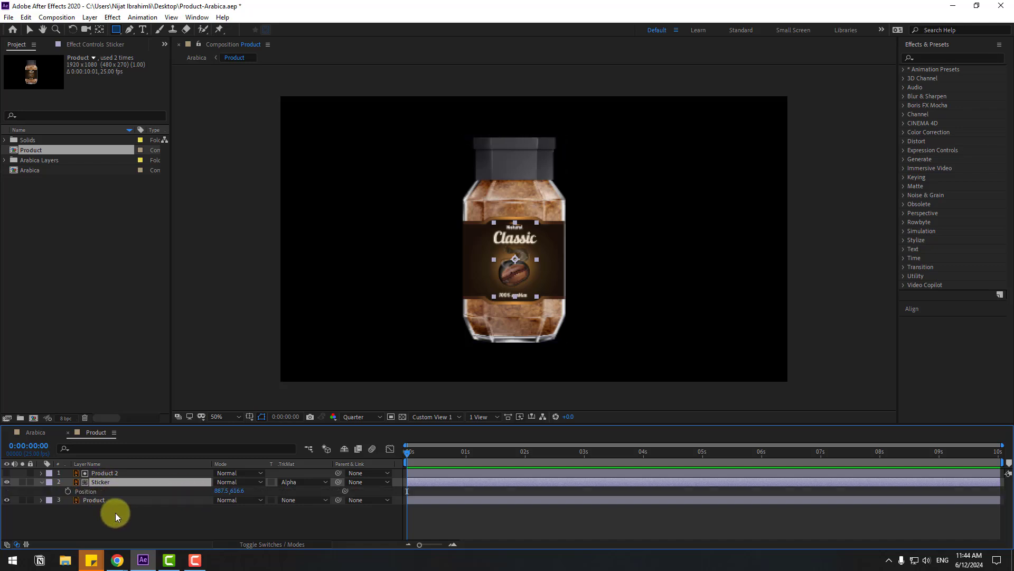
pyautogui.click(68, 491)
pyautogui.moveTo(222, 490); pyautogui.dragTo(192, 491)
pyautogui.click(449, 471)
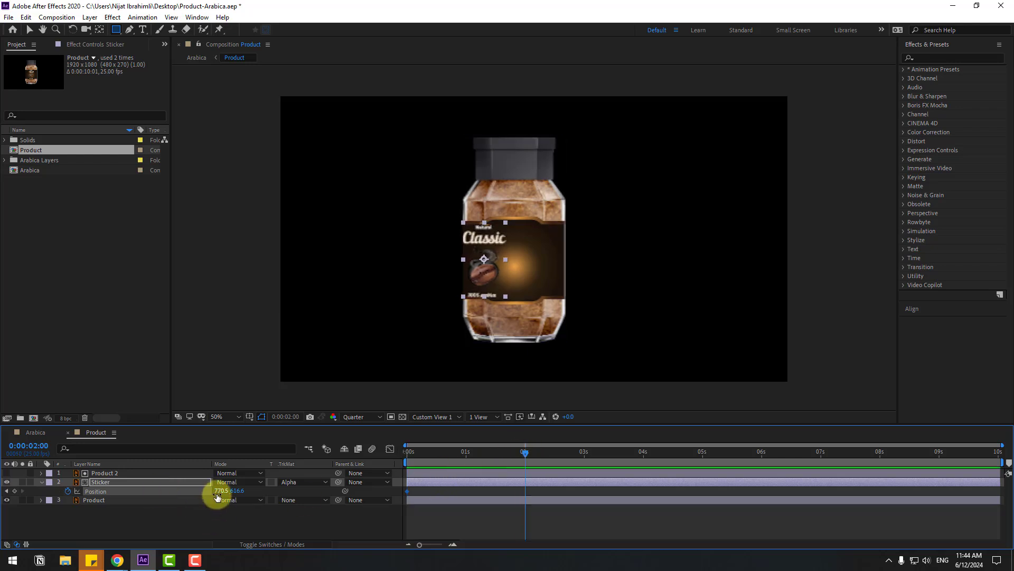
pyautogui.moveTo(215, 491); pyautogui.dragTo(296, 499)
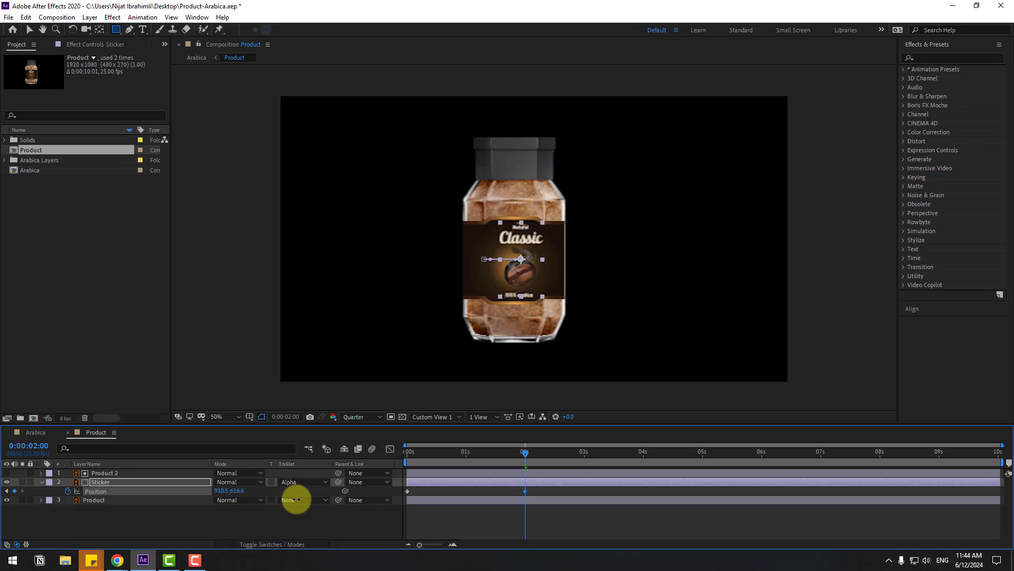
pyautogui.click(643, 457)
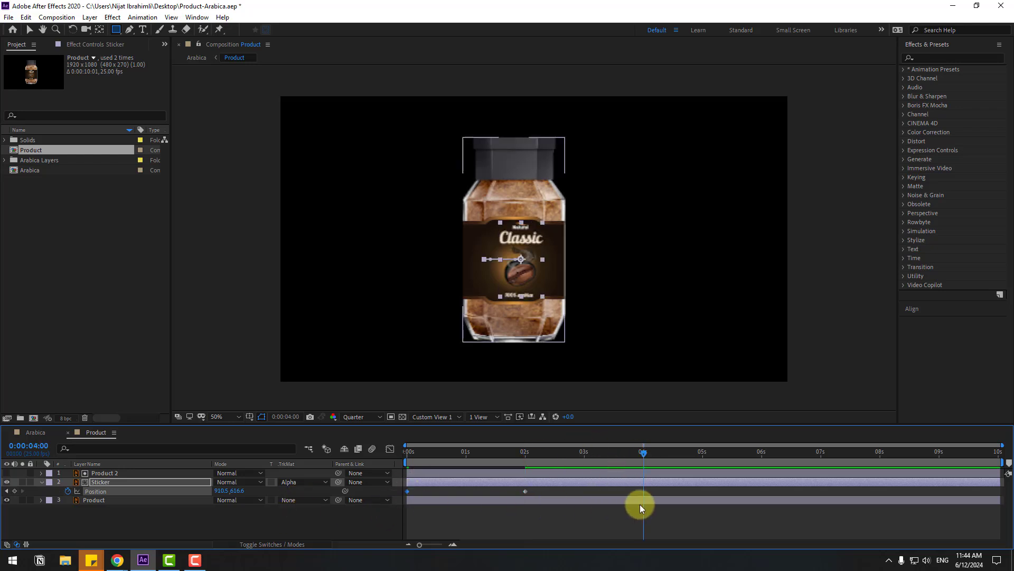
pyautogui.hotkey('shift', 'Left')
pyautogui.hotkey('shift', 'Left')
pyautogui.hotkey('shift', 'Left')
pyautogui.hotkey('shift', 'Left')
pyautogui.hotkey('shift', 'Left')
pyautogui.hotkey('shift', 'Left')
pyautogui.hotkey('shift', 'Left')
# - Apply Easy Ease to the position keyframes, lengthen the 2s influence in the Graph Editor, and preview
pyautogui.rightClick(409, 491)
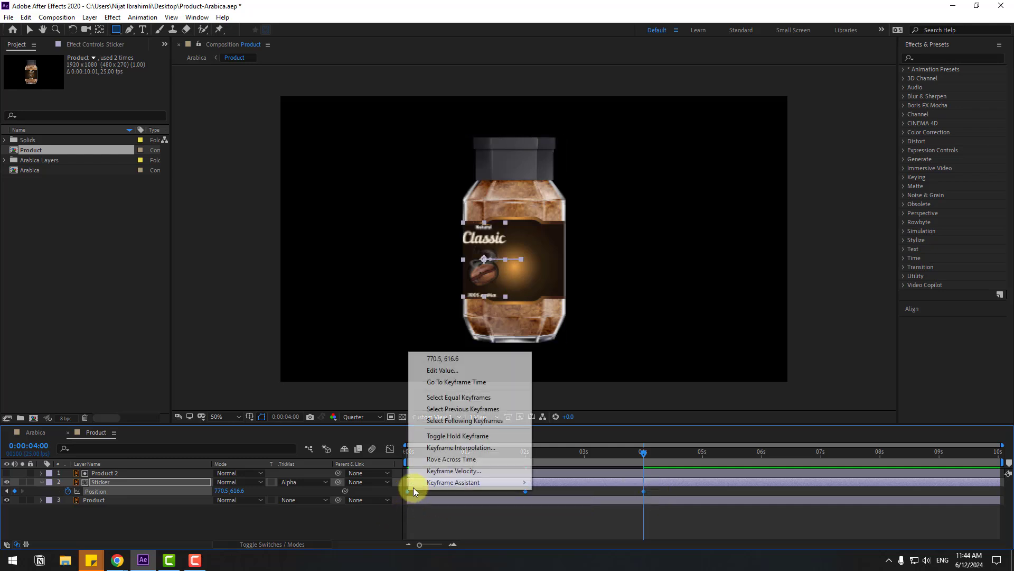
pyautogui.moveTo(414, 486)
pyautogui.click(571, 413)
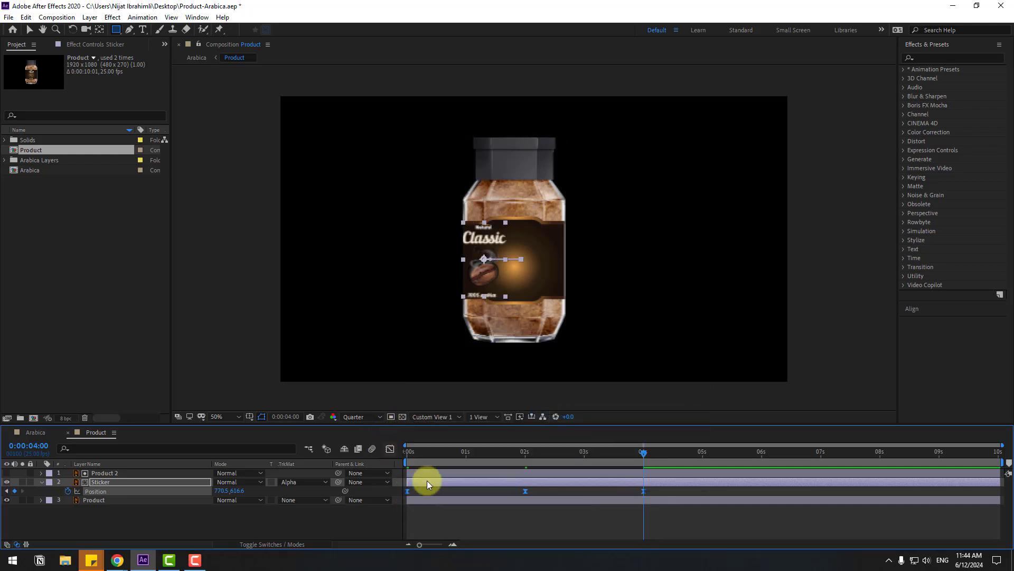
pyautogui.click(390, 449)
pyautogui.moveTo(506, 520); pyautogui.dragTo(478, 522)
pyautogui.click(562, 521)
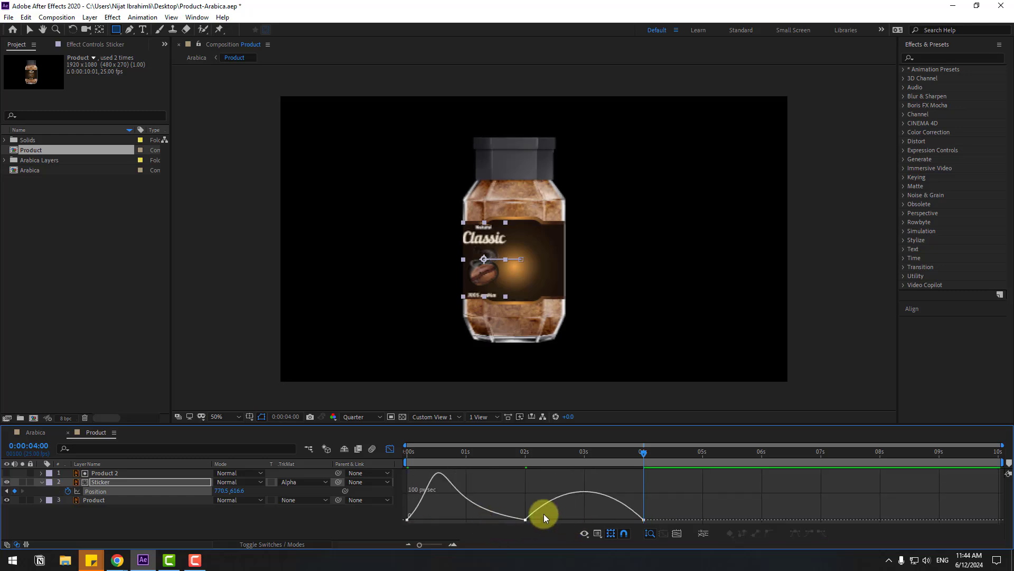
pyautogui.moveTo(544, 514); pyautogui.dragTo(569, 519)
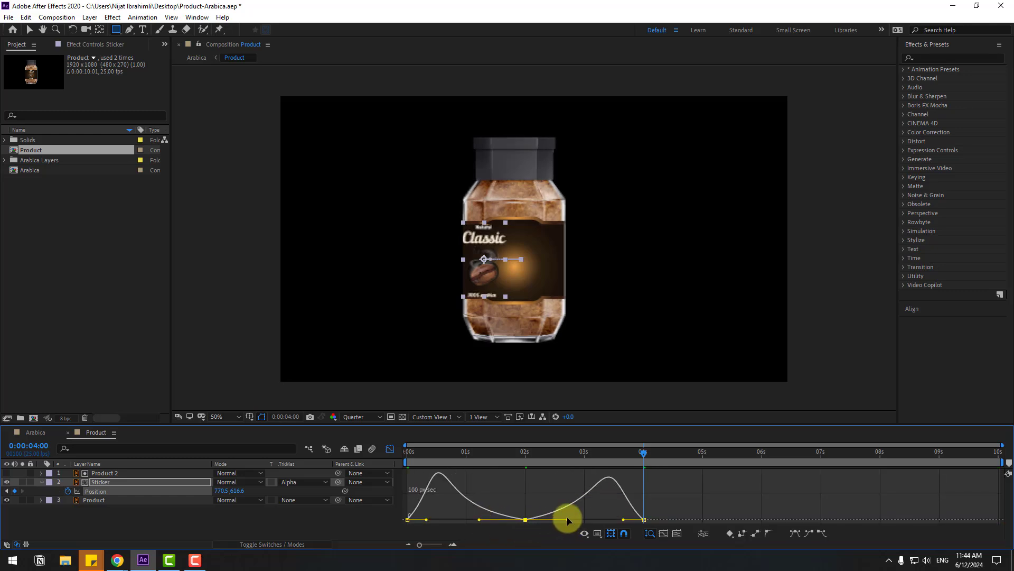
pyautogui.click(390, 448)
pyautogui.moveTo(642, 453); pyautogui.dragTo(645, 455)
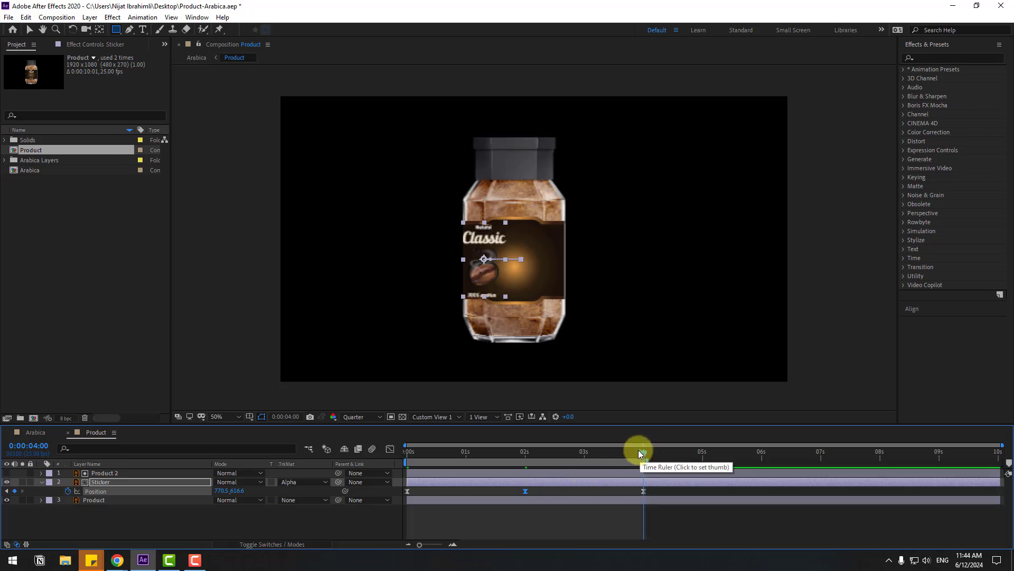
pyautogui.press('space')
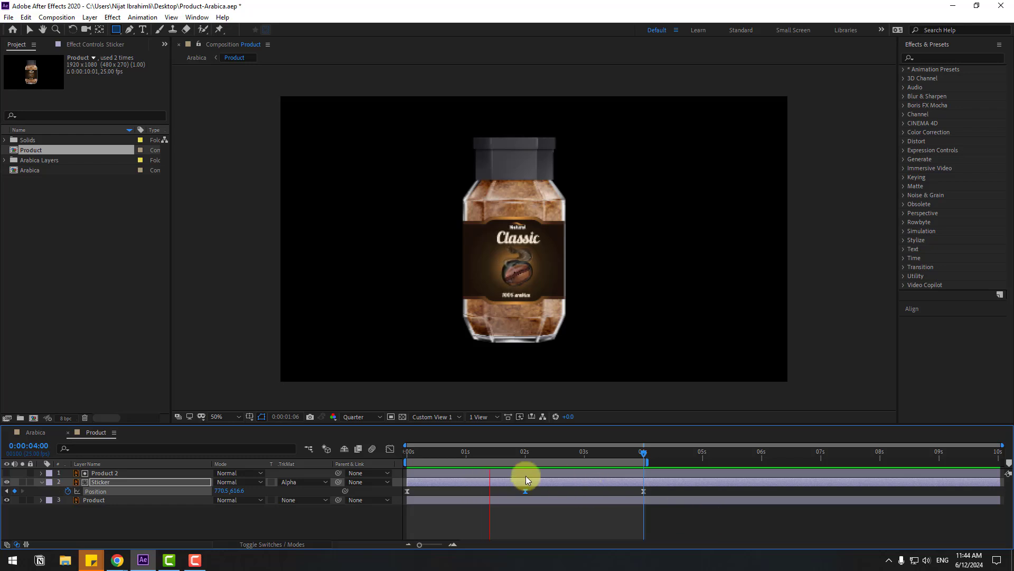
# - Apply CC Light Sweep to the Product layer and set its Direction to 0°
pyautogui.click(525, 453)
pyautogui.click(951, 57)
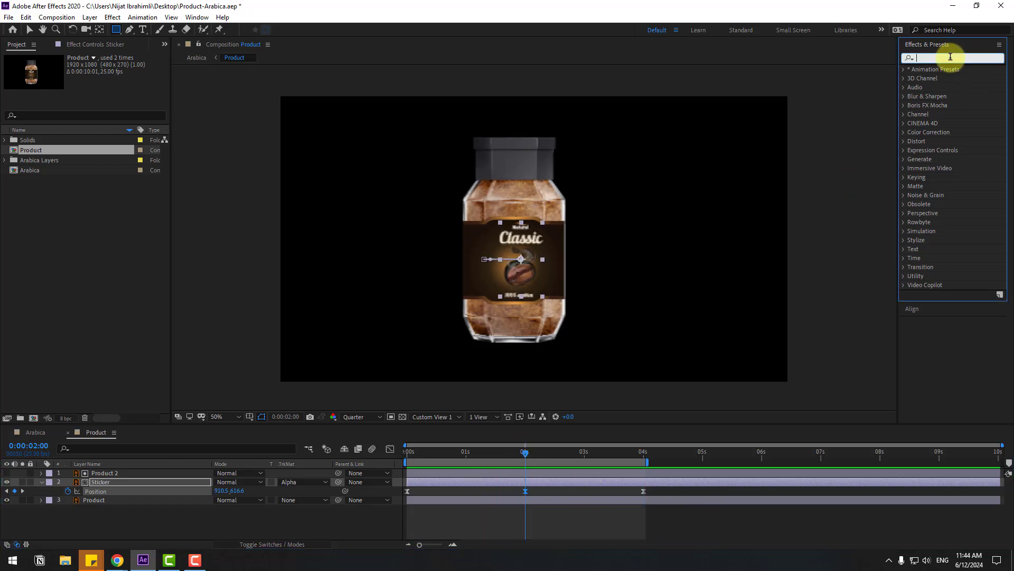
pyautogui.write('swee')
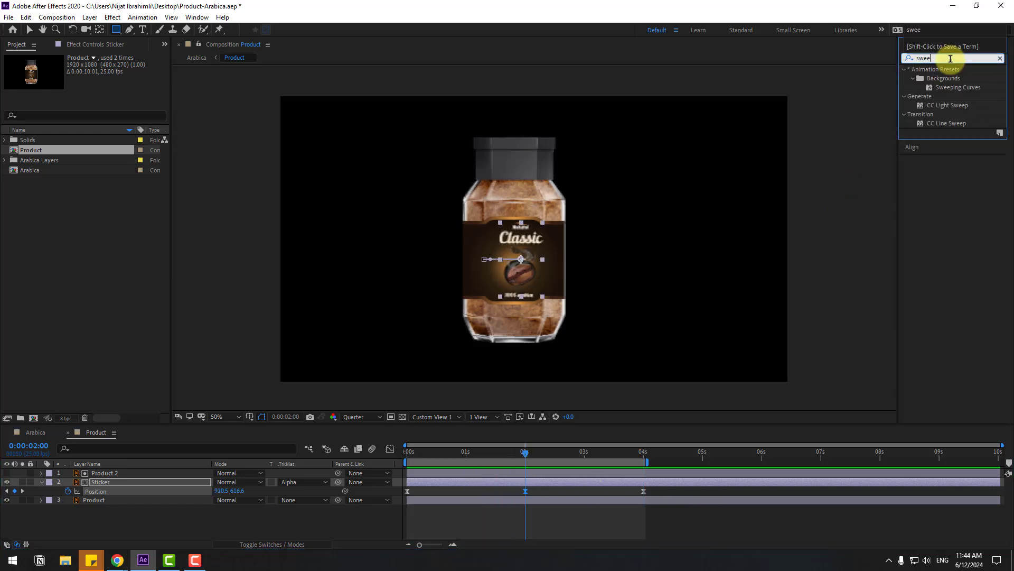
pyautogui.write('p')
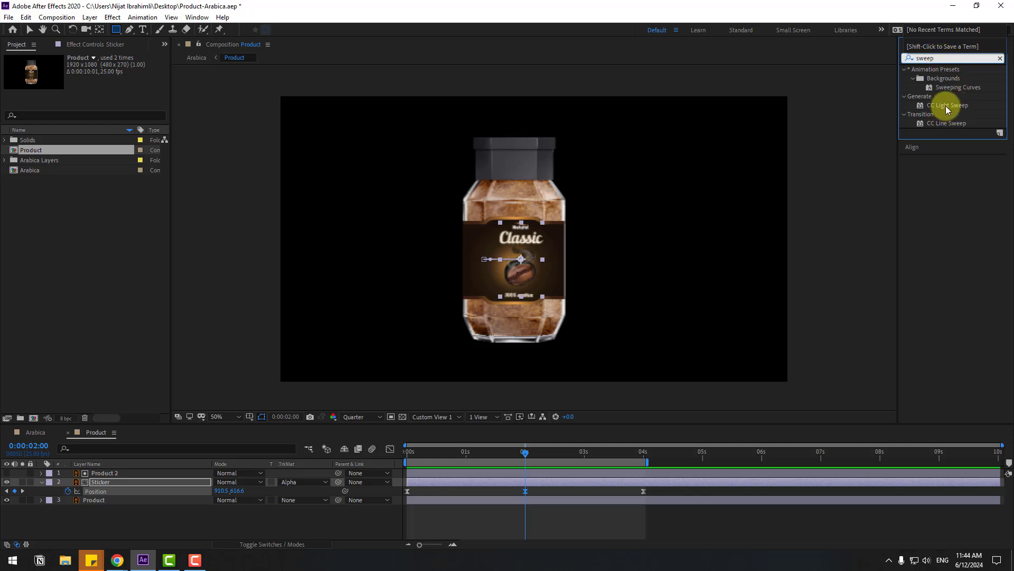
pyautogui.moveTo(947, 109); pyautogui.dragTo(102, 502)
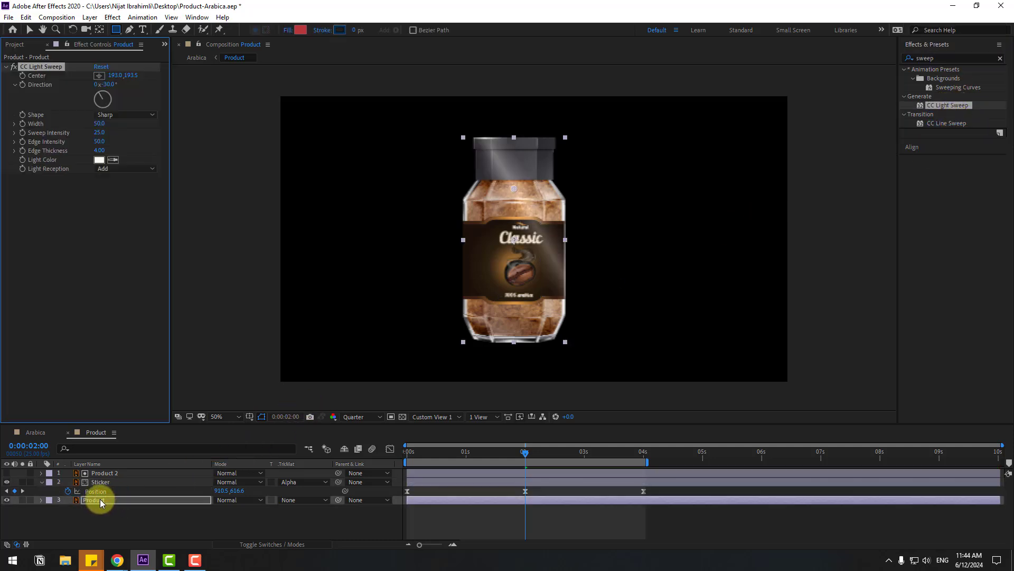
pyautogui.click(106, 84)
pyautogui.write('0')
pyautogui.press('Return')
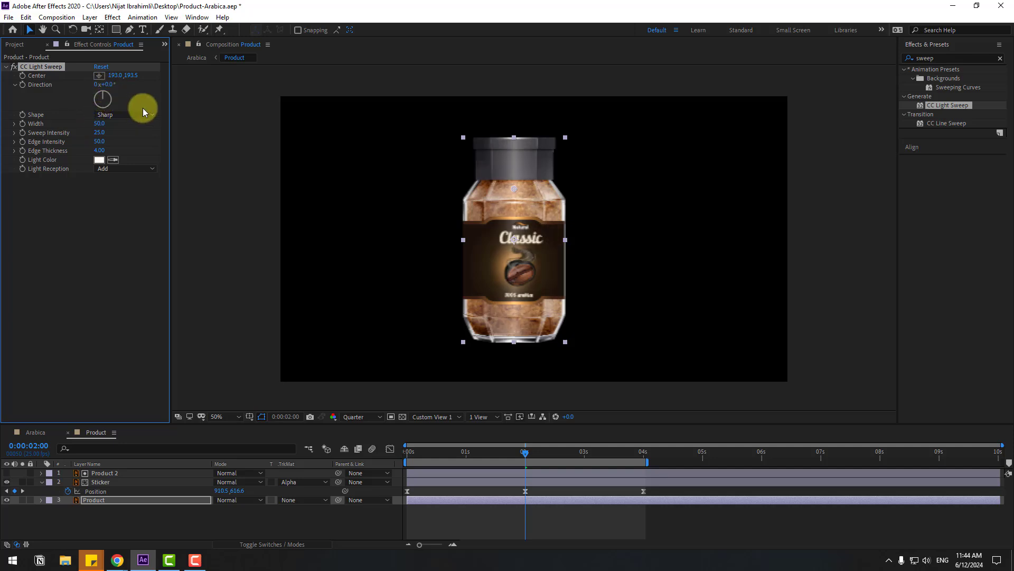
# - Keyframe the sweep Center from the jar's left edge at 0s to 212 at 2s
pyautogui.moveTo(109, 75); pyautogui.dragTo(22, 85)
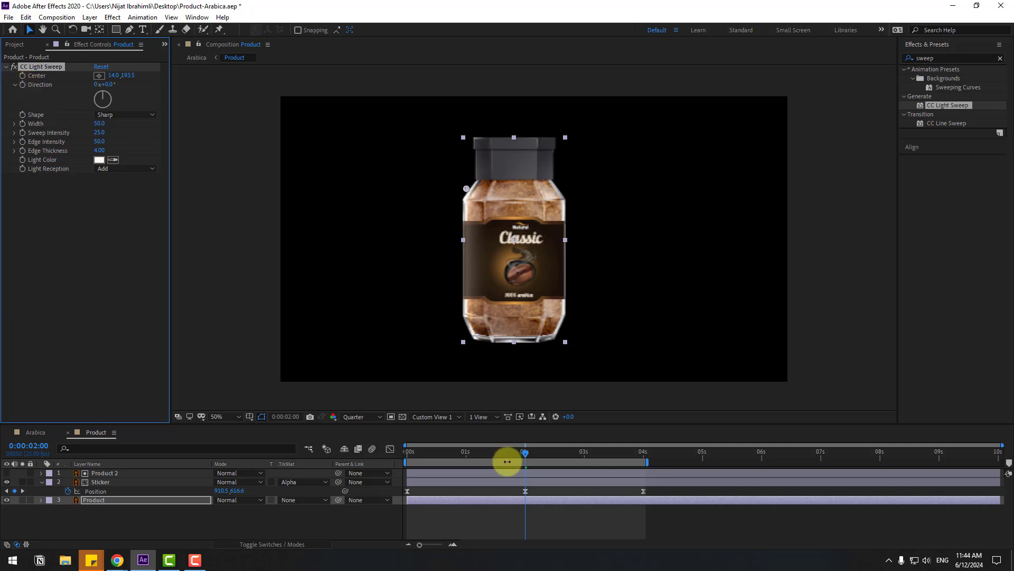
pyautogui.moveTo(507, 462); pyautogui.dragTo(376, 468)
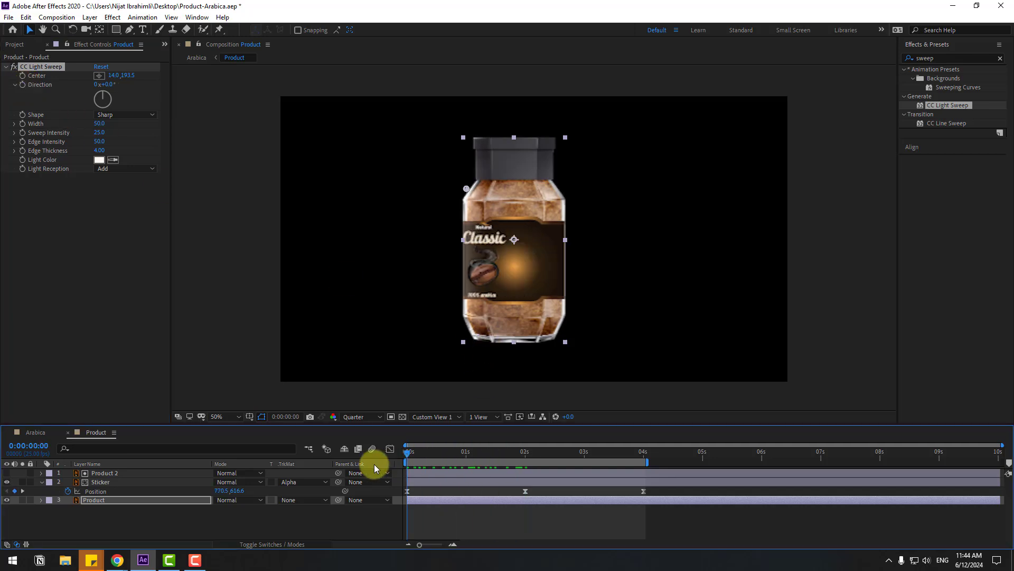
pyautogui.click(22, 76)
pyautogui.click(515, 453)
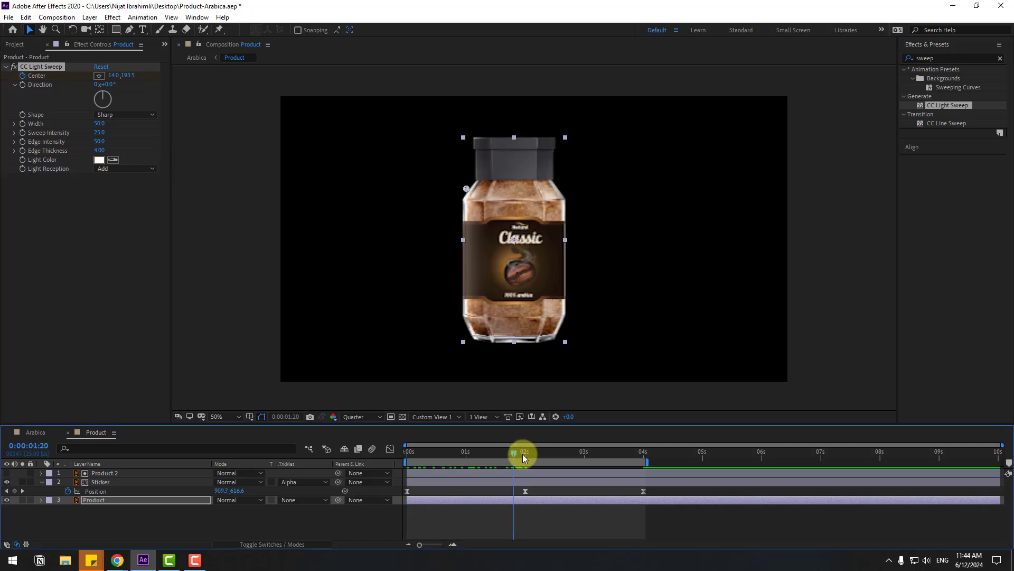
pyautogui.moveTo(113, 76); pyautogui.dragTo(220, 79)
pyautogui.moveTo(575, 452); pyautogui.dragTo(638, 452)
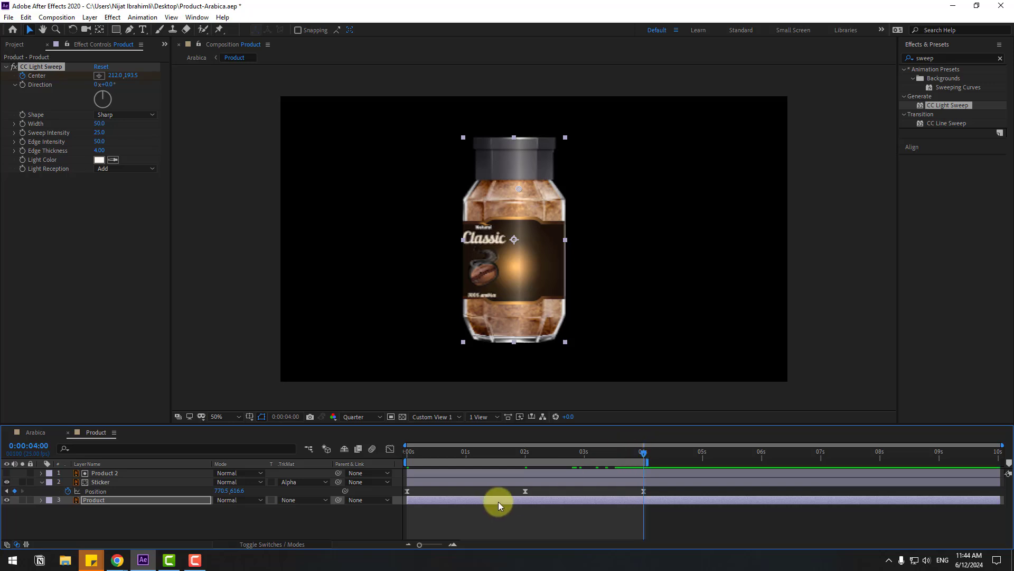
# - Paste the left-edge Center keyframe at 4s so the sweep returns to 14.0, 193.5
pyautogui.press('u')
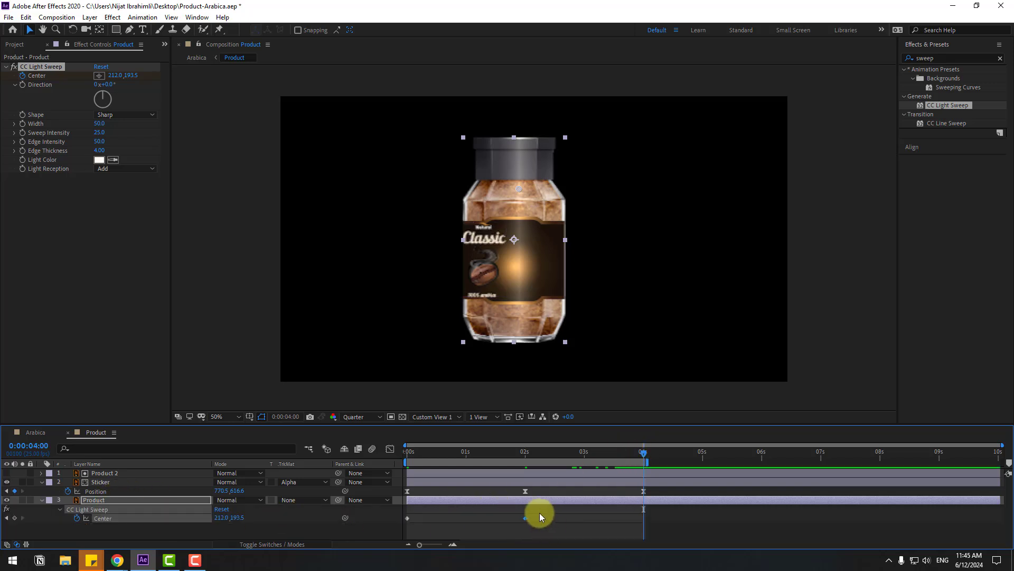
pyautogui.moveTo(430, 513); pyautogui.dragTo(408, 521)
pyautogui.hotkey('ctrl', 'v')
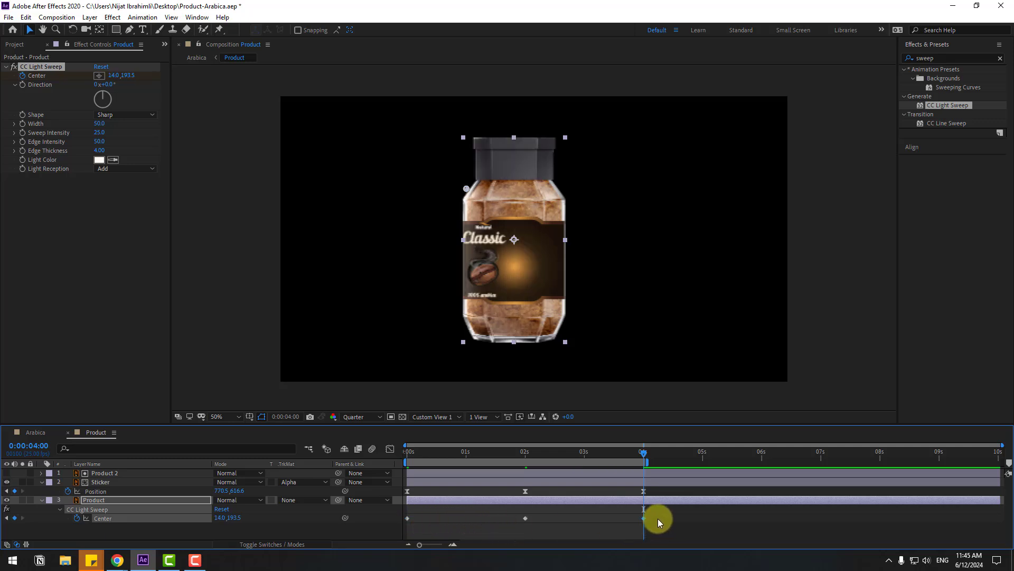
# - Apply Easy Ease to all Center keyframes and stretch their influence for sharper speed peaks
pyautogui.moveTo(661, 517); pyautogui.dragTo(400, 532)
pyautogui.rightClick(407, 518)
pyautogui.moveTo(506, 511)
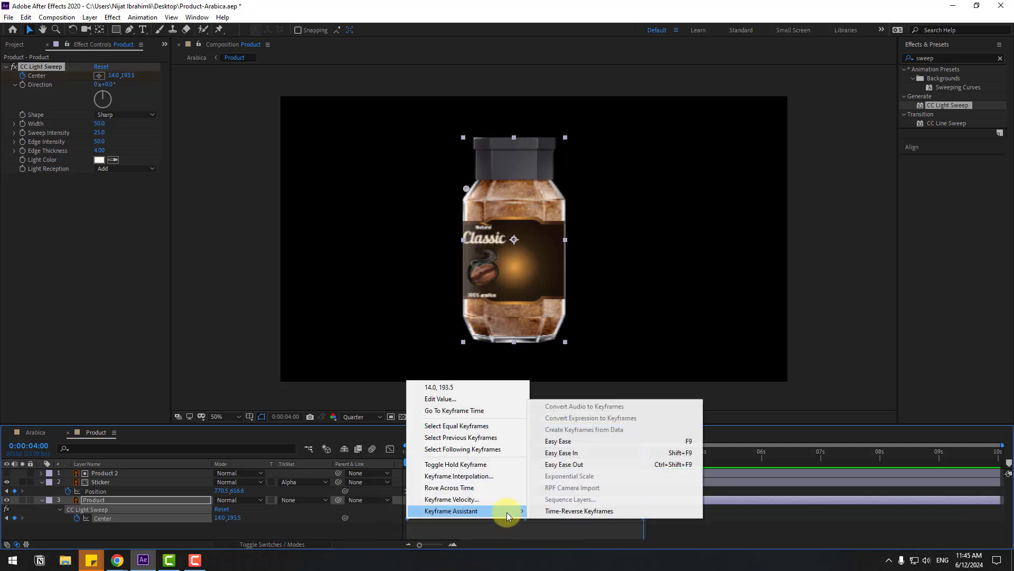
pyautogui.click(557, 442)
pyautogui.click(389, 448)
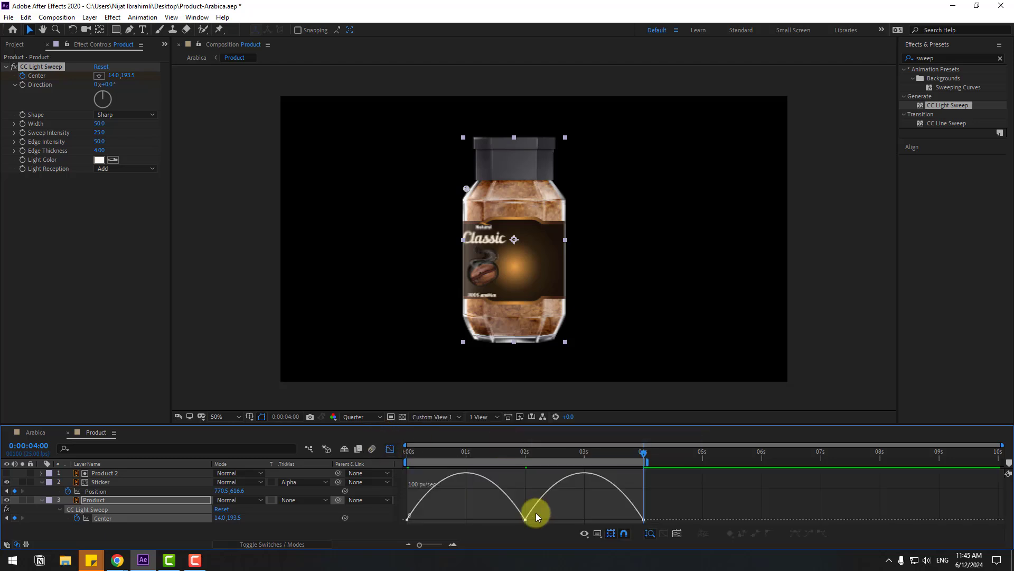
pyautogui.moveTo(486, 520); pyautogui.dragTo(483, 522)
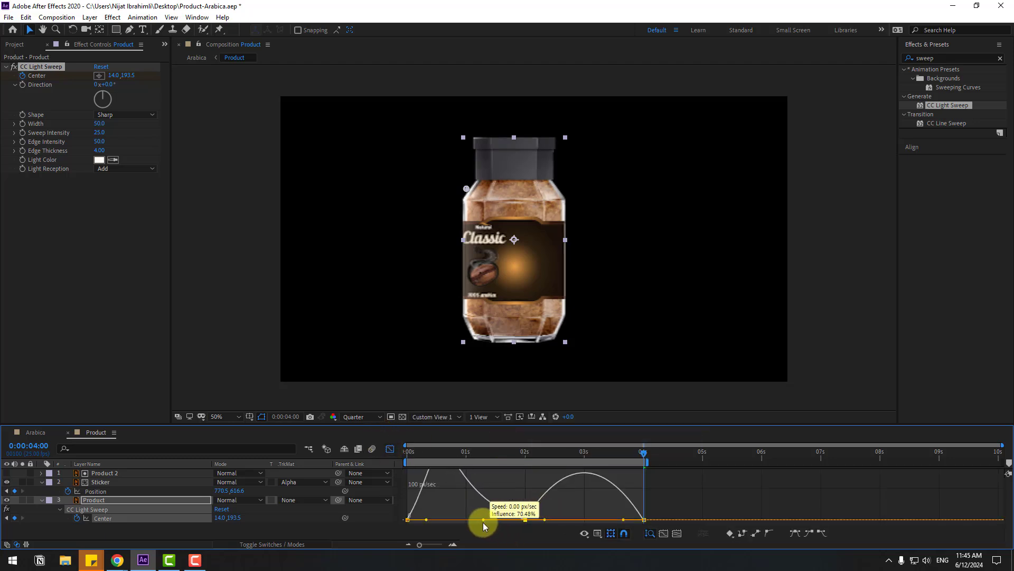
pyautogui.moveTo(564, 520); pyautogui.dragTo(632, 510)
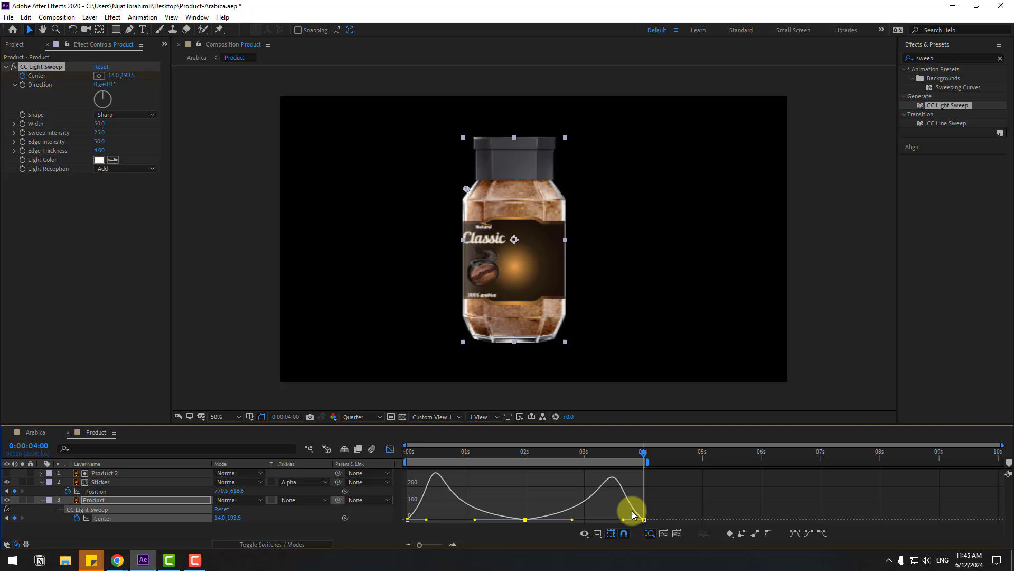
pyautogui.click(705, 493)
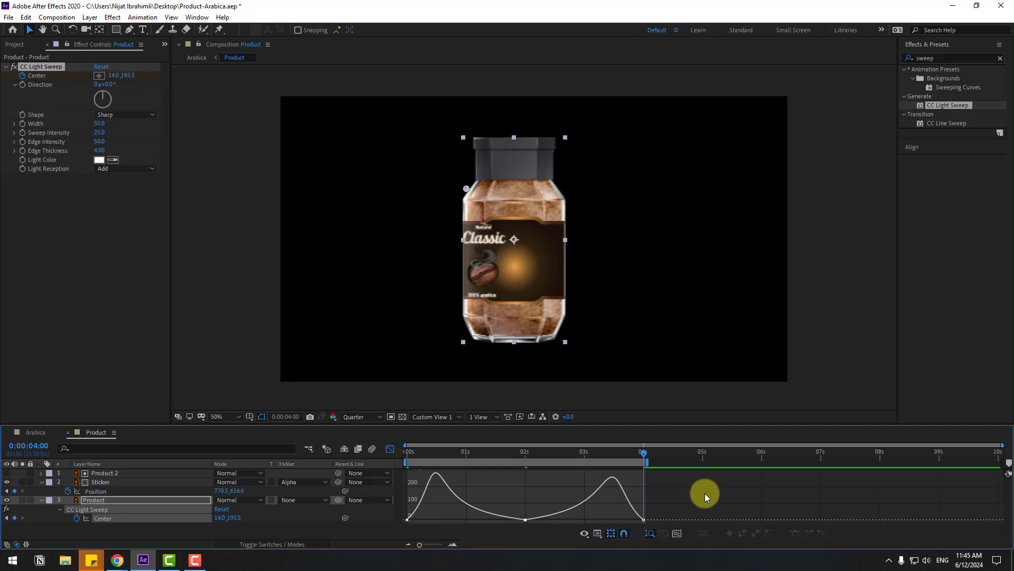